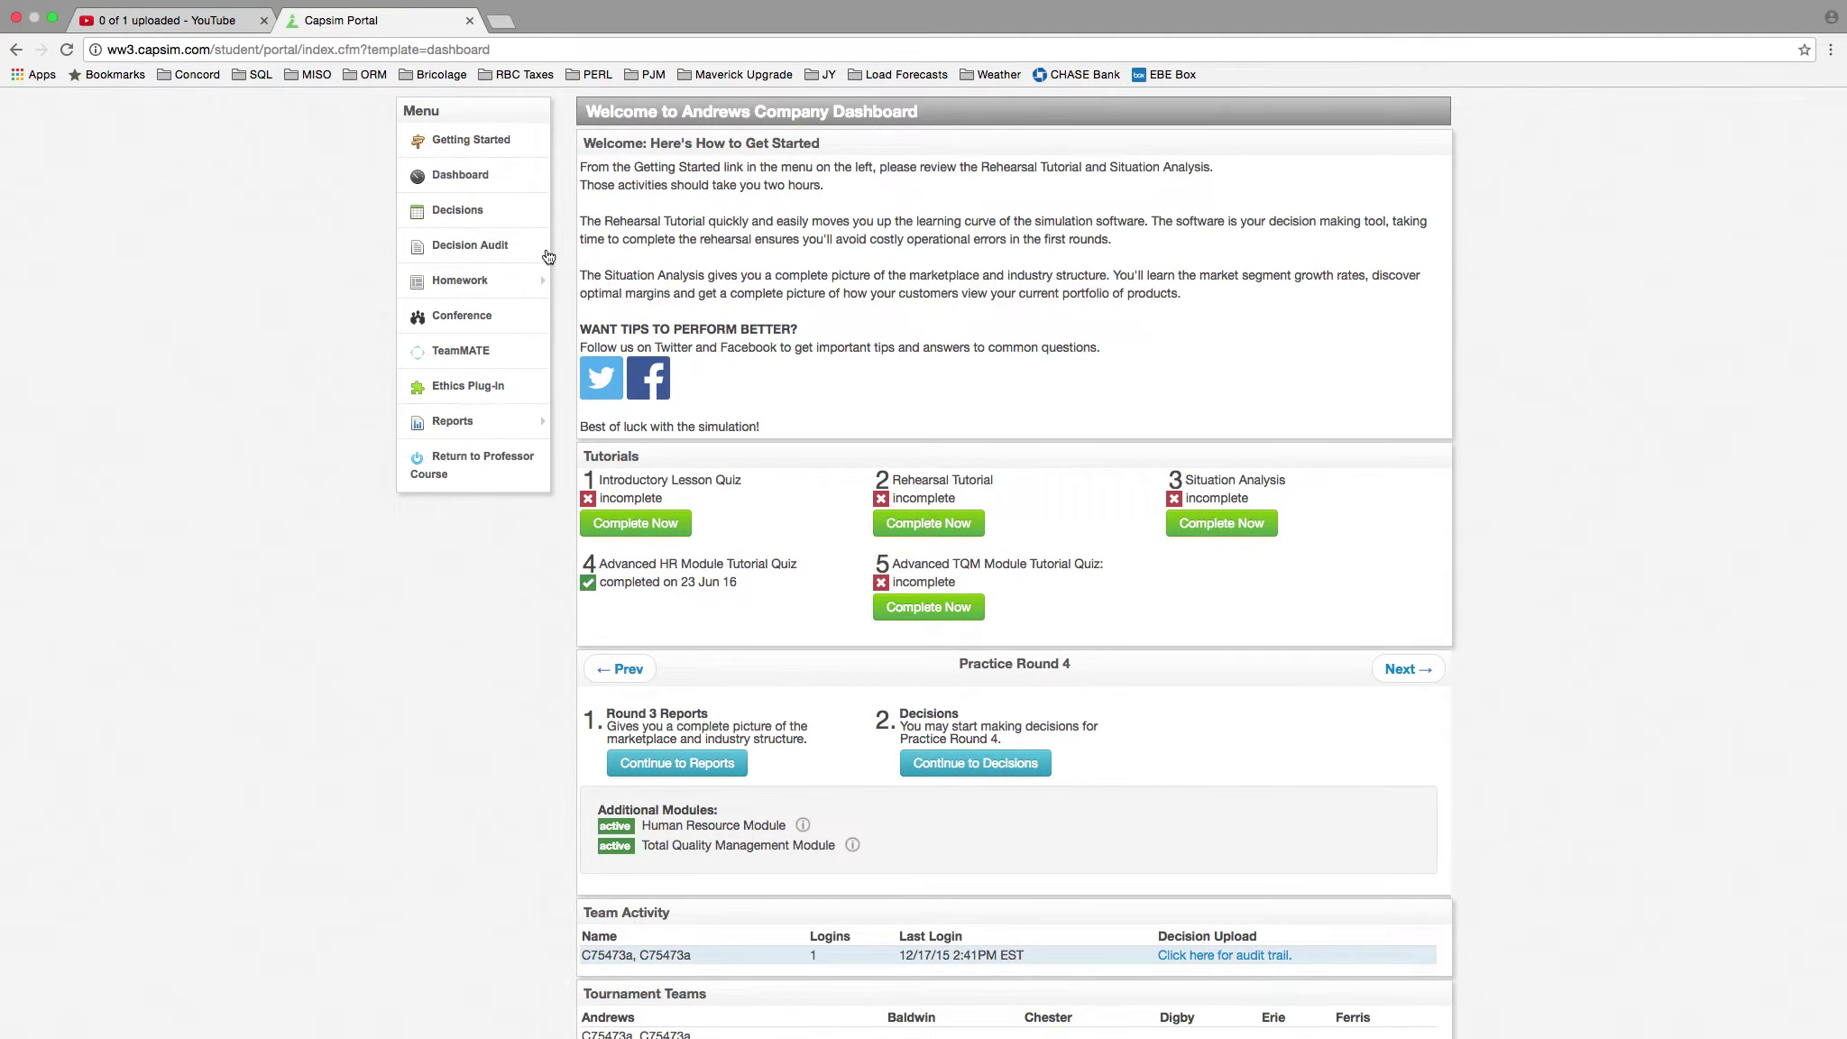
Look over the Andrews company dashboard, including the Practice Round 4 section and the report charts.
{"action": "left_click", "coordinate": [478, 180]}
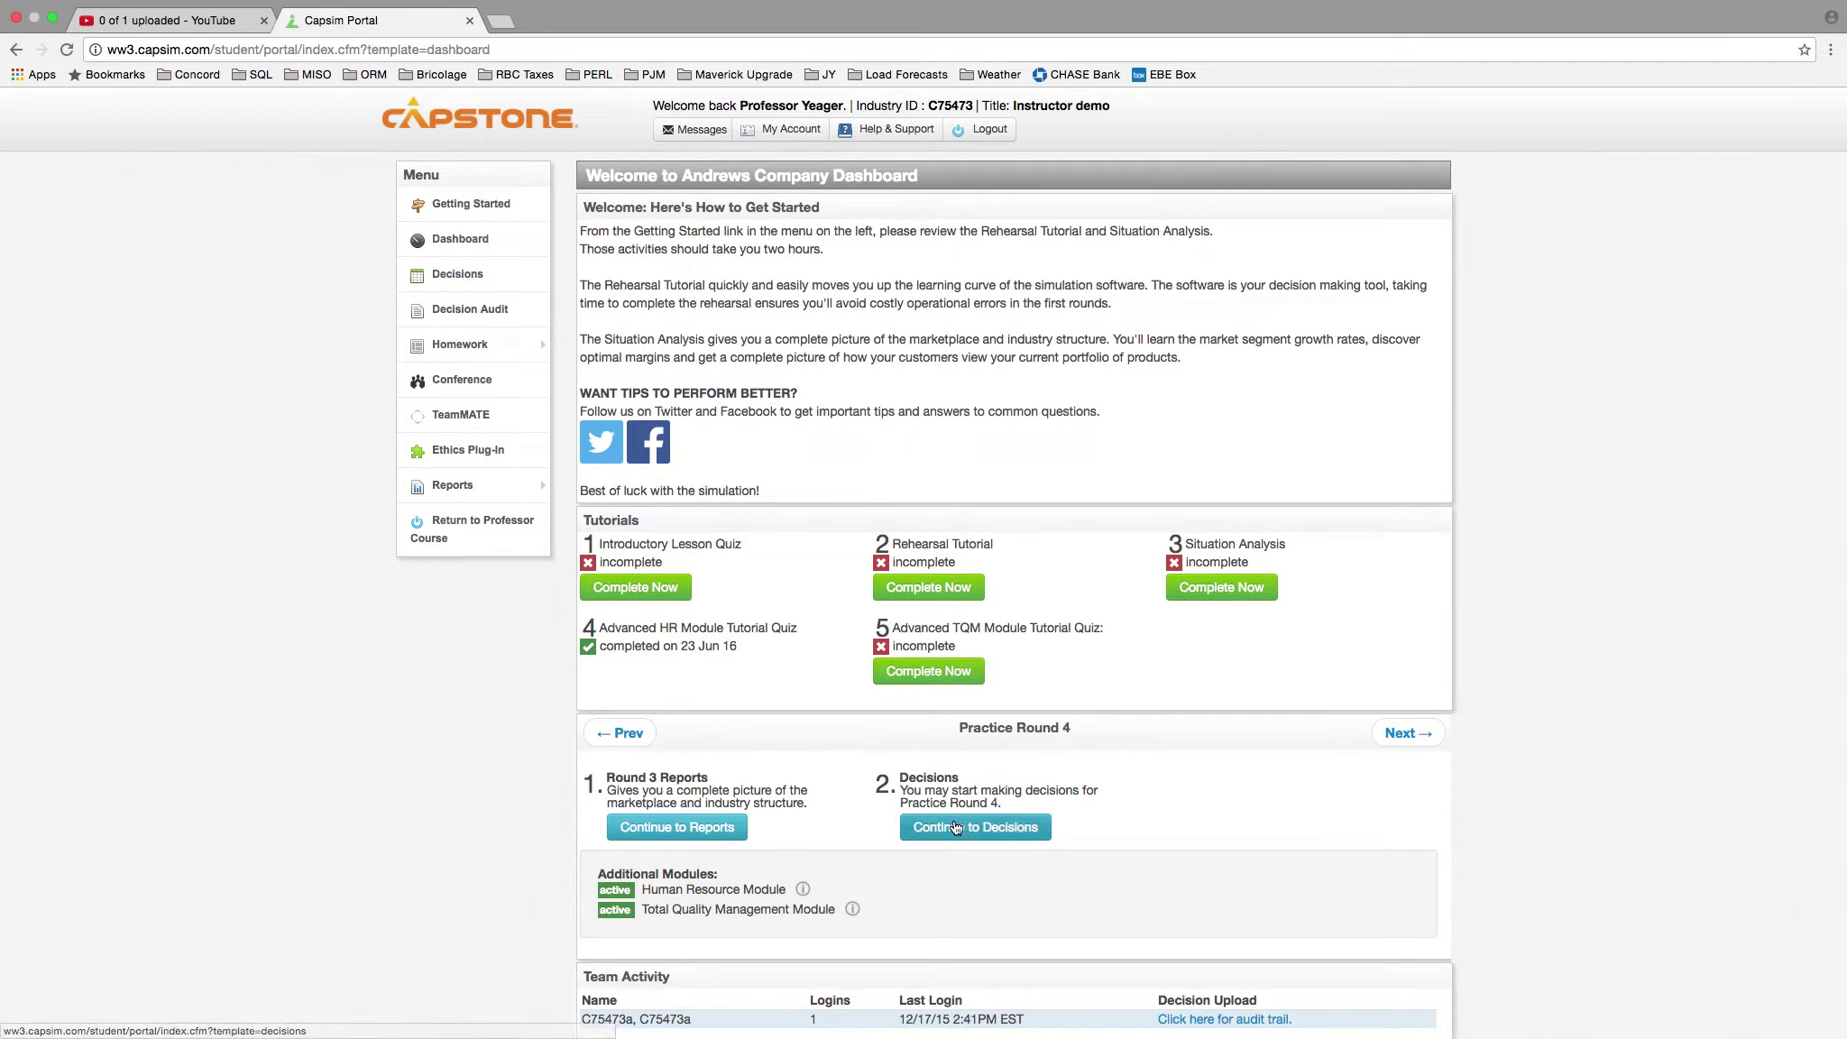
{"action": "scroll", "coordinate": [1004, 765], "scroll_direction": "down", "scroll_amount": 8}
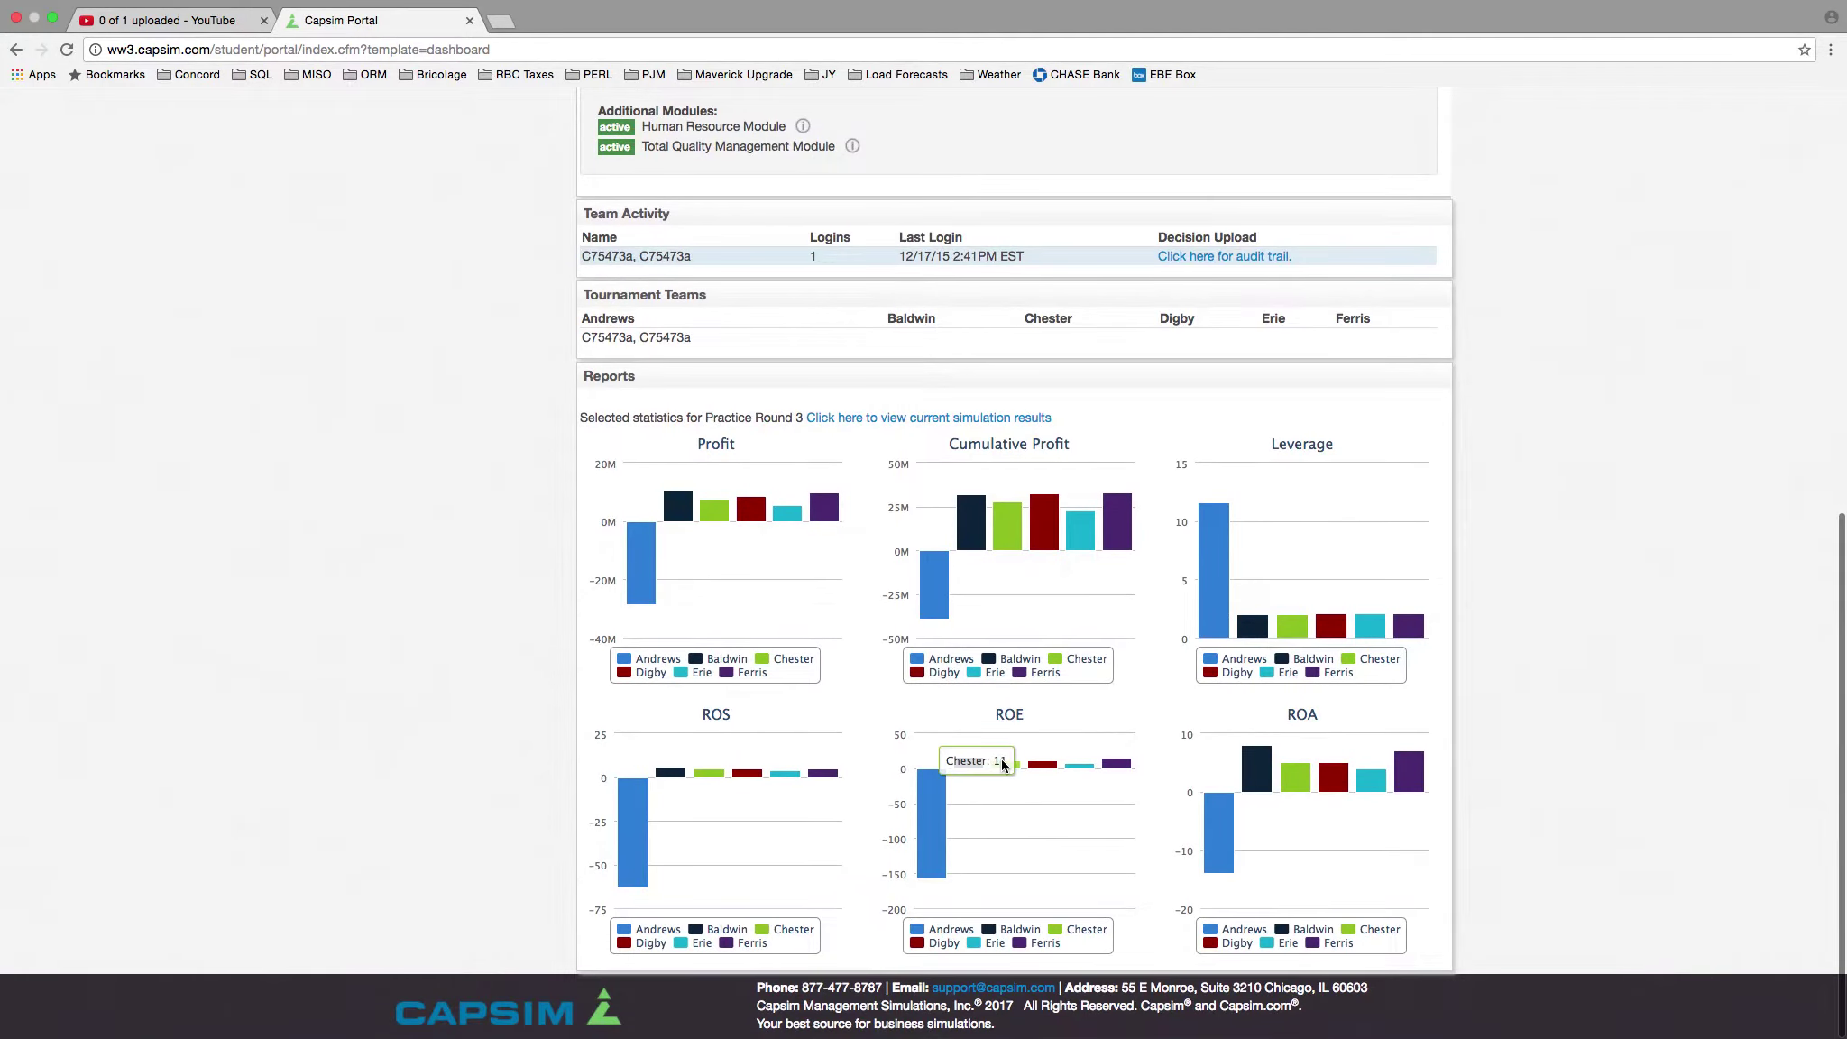
{"action": "scroll", "coordinate": [1003, 765], "scroll_direction": "up", "scroll_amount": 4}
{"action": "scroll", "coordinate": [1003, 765], "scroll_direction": "down", "scroll_amount": 4}
{"action": "scroll", "coordinate": [1003, 764], "scroll_direction": "up", "scroll_amount": 3}
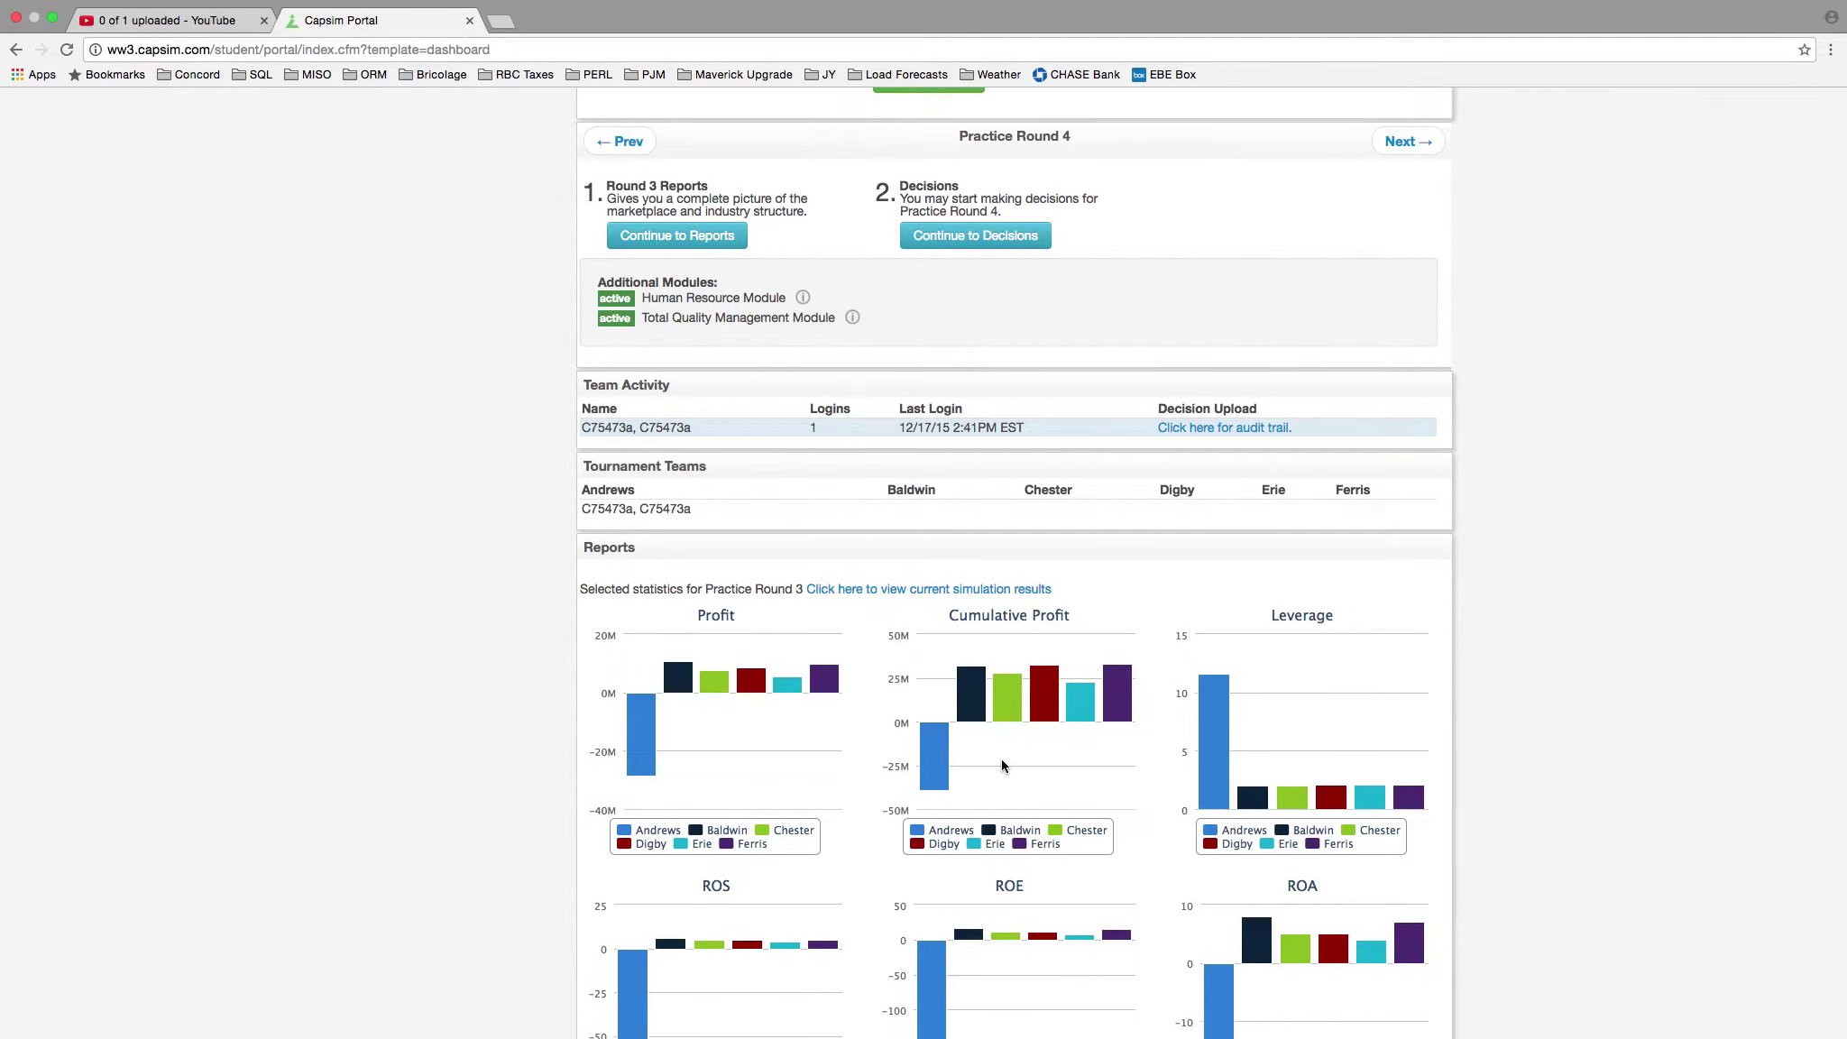
{"action": "scroll", "coordinate": [1004, 765], "scroll_direction": "down", "scroll_amount": 3}
{"action": "scroll", "coordinate": [1004, 764], "scroll_direction": "up", "scroll_amount": 8}
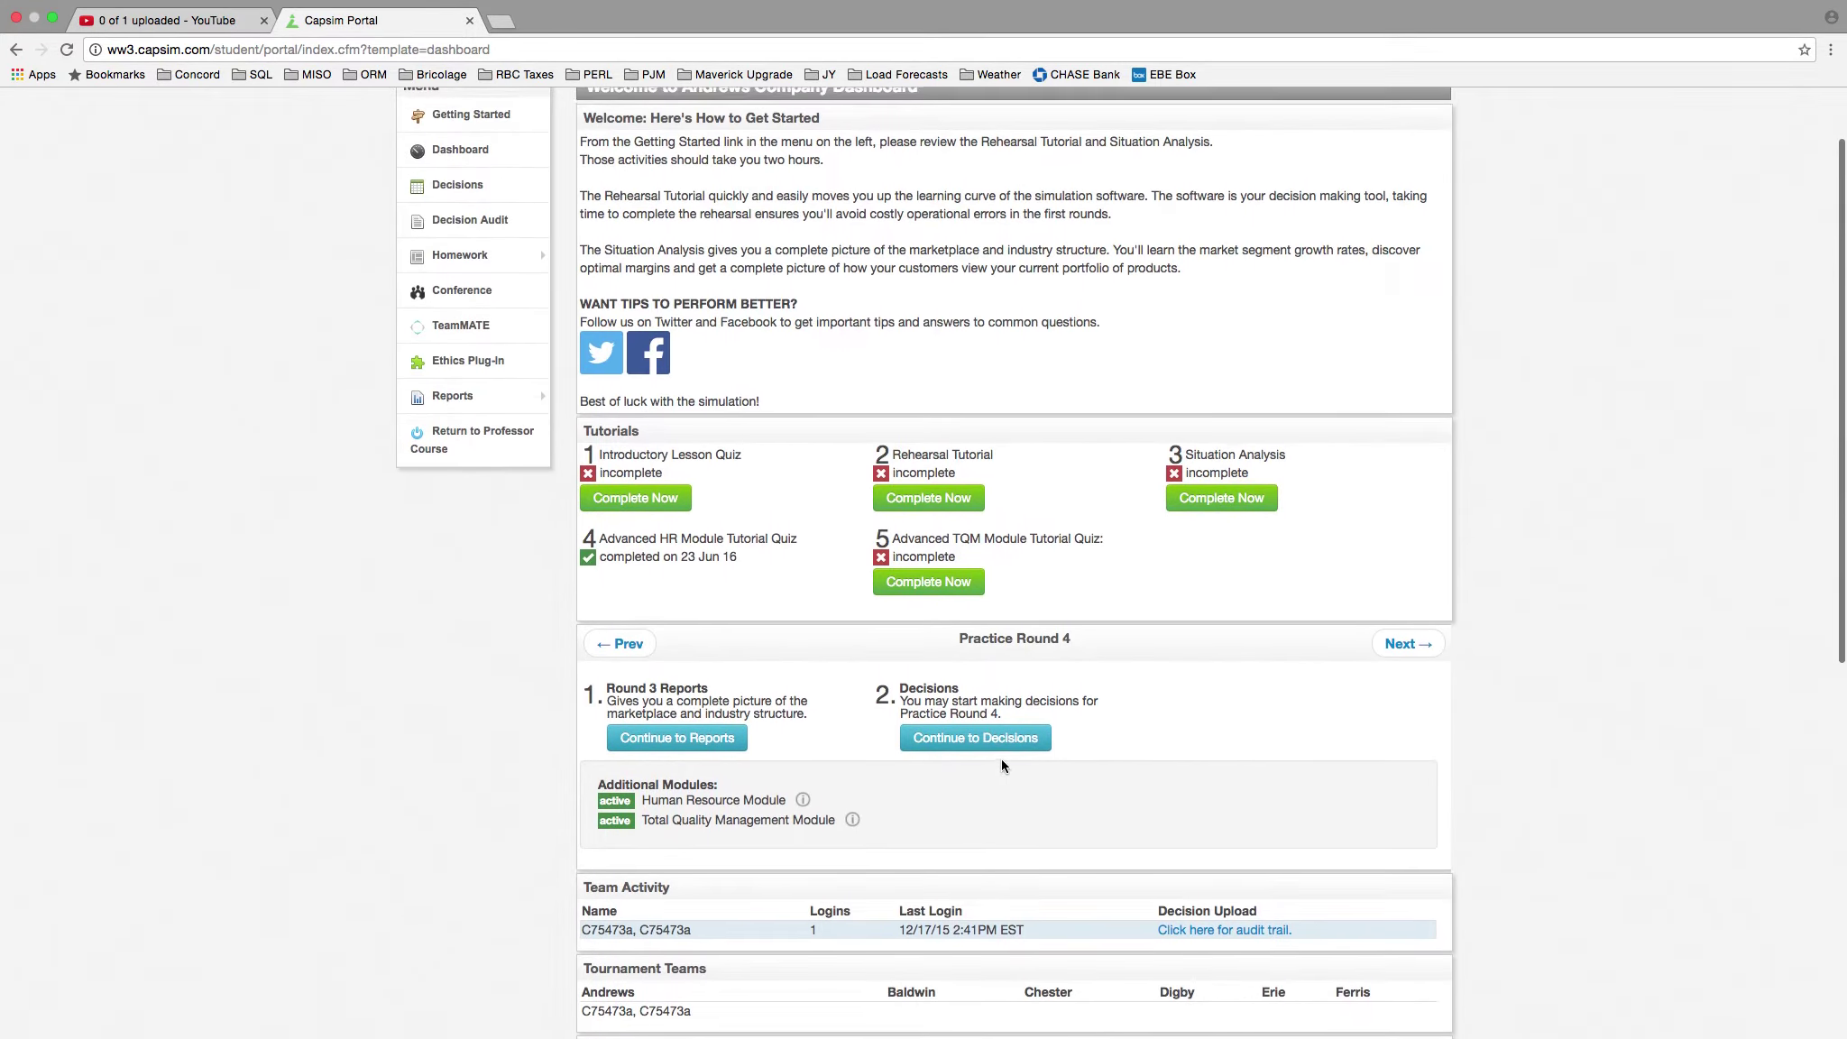
{"action": "scroll", "coordinate": [1001, 765], "scroll_direction": "up", "scroll_amount": 2}
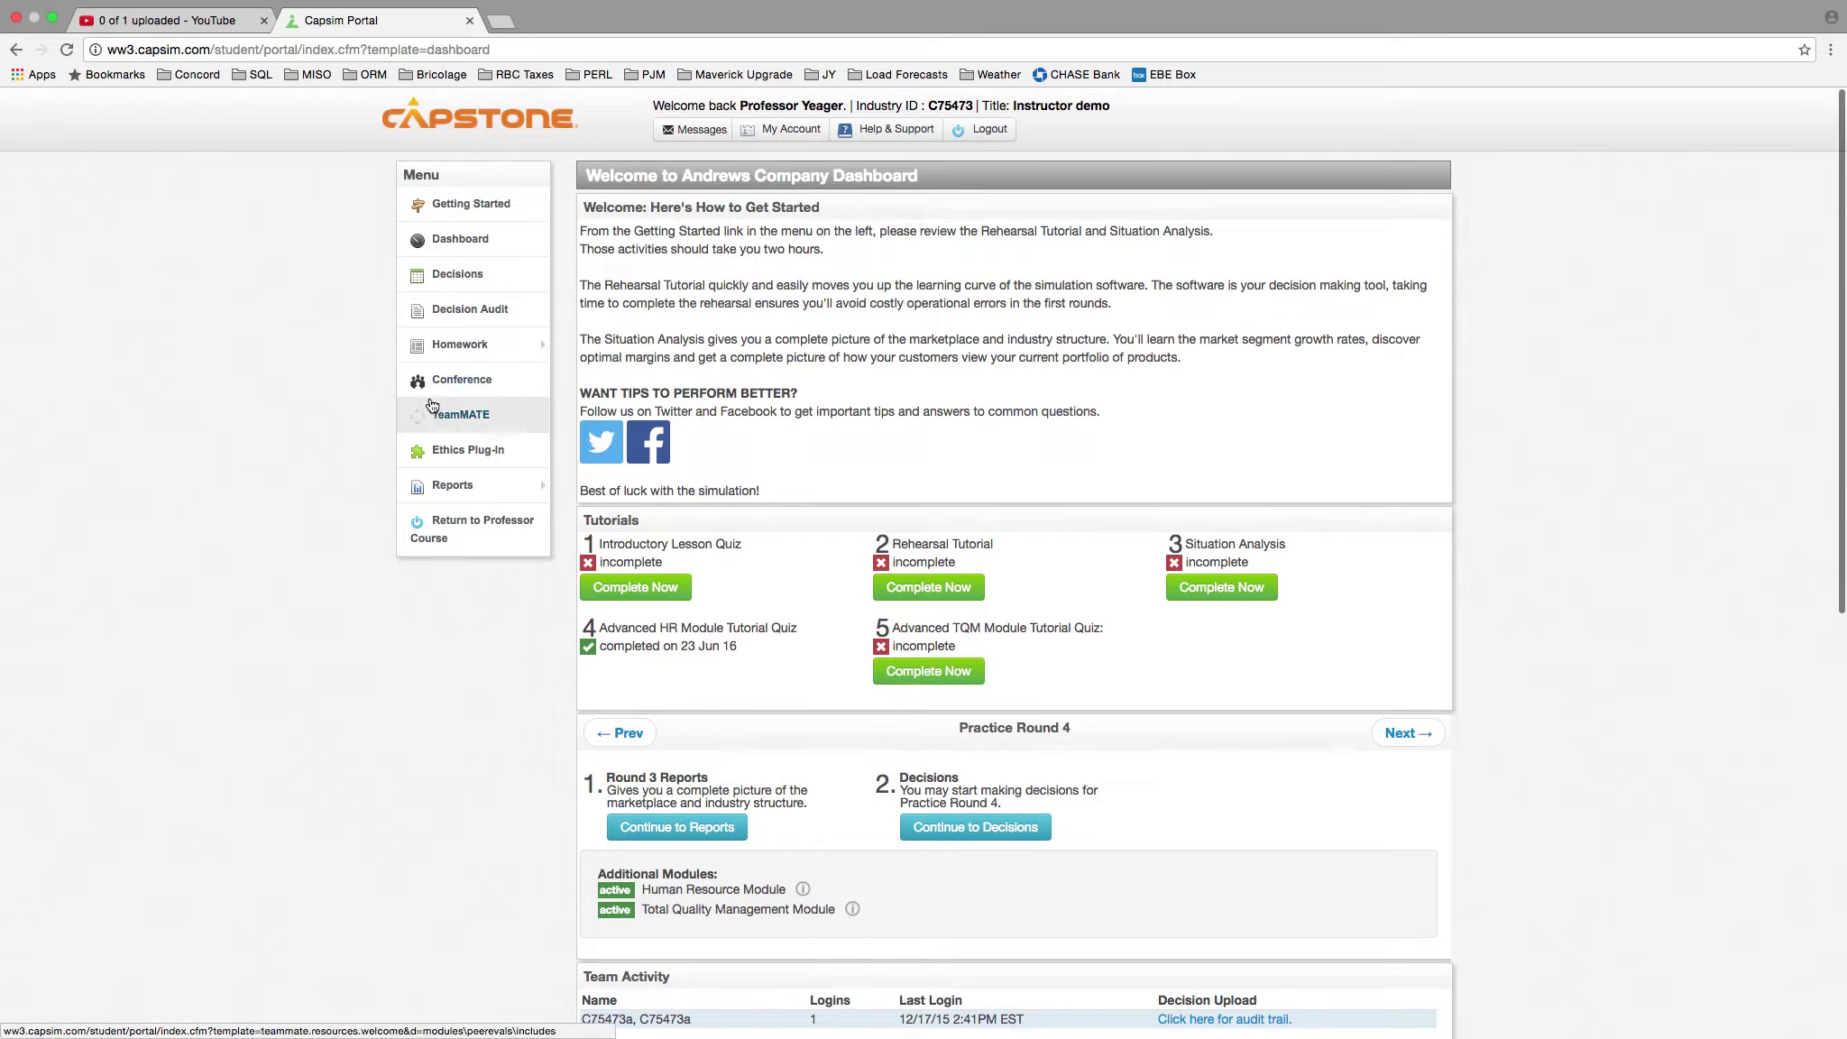
Open the Balanced Scorecard from the debrief reports and display the Andrews team's Round 1 score breakdown.
{"action": "mouse_move", "coordinate": [454, 487]}
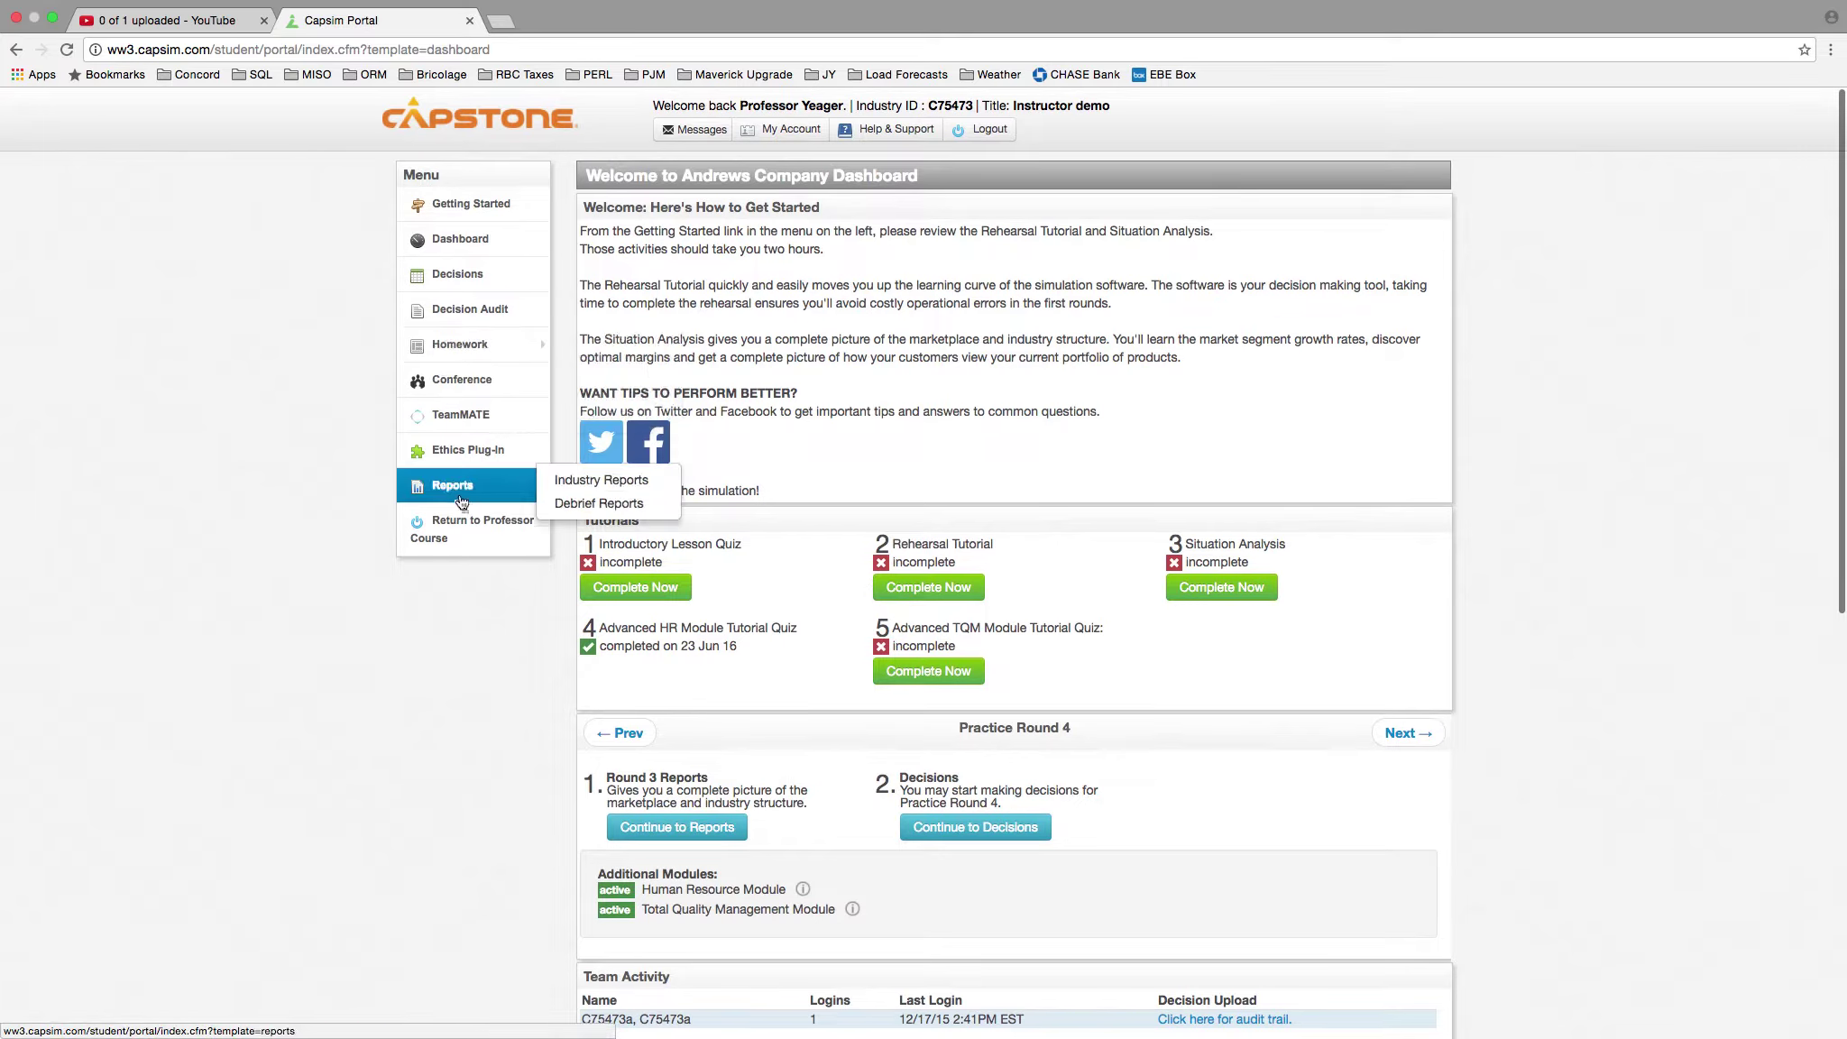
{"action": "left_click", "coordinate": [585, 503]}
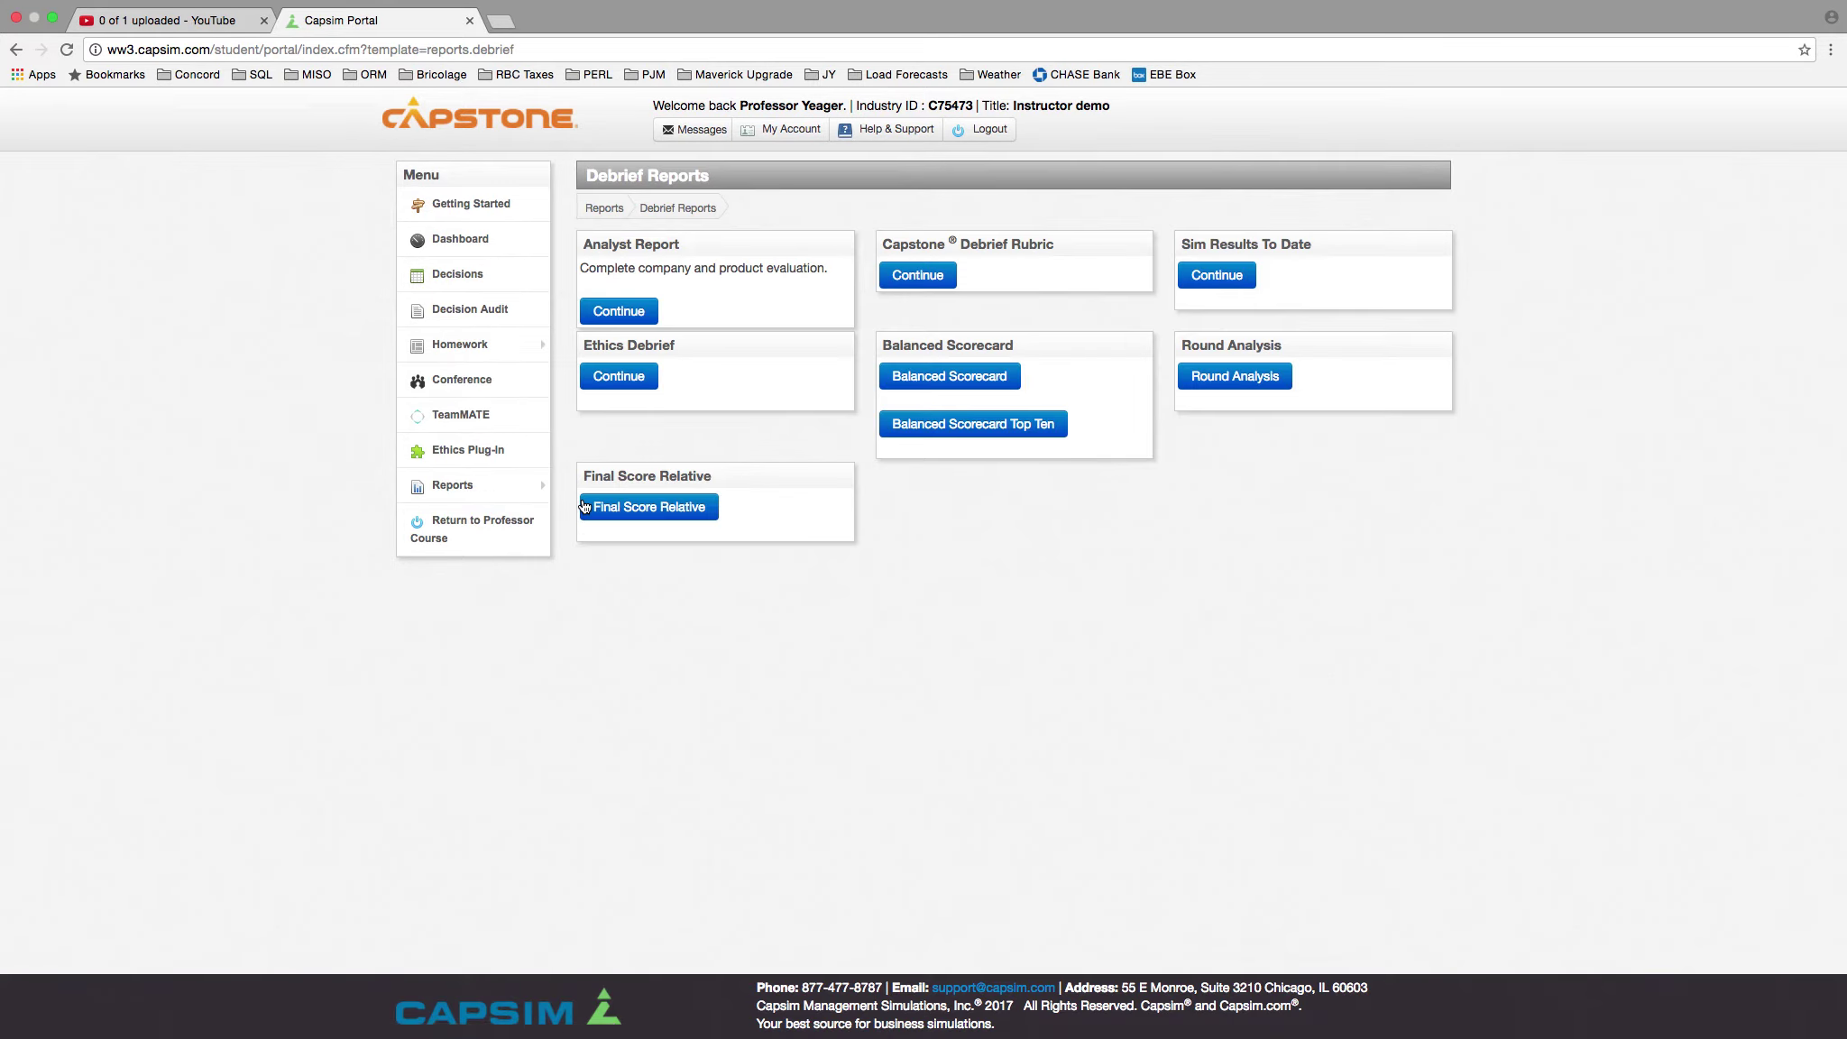
{"action": "left_click", "coordinate": [920, 385]}
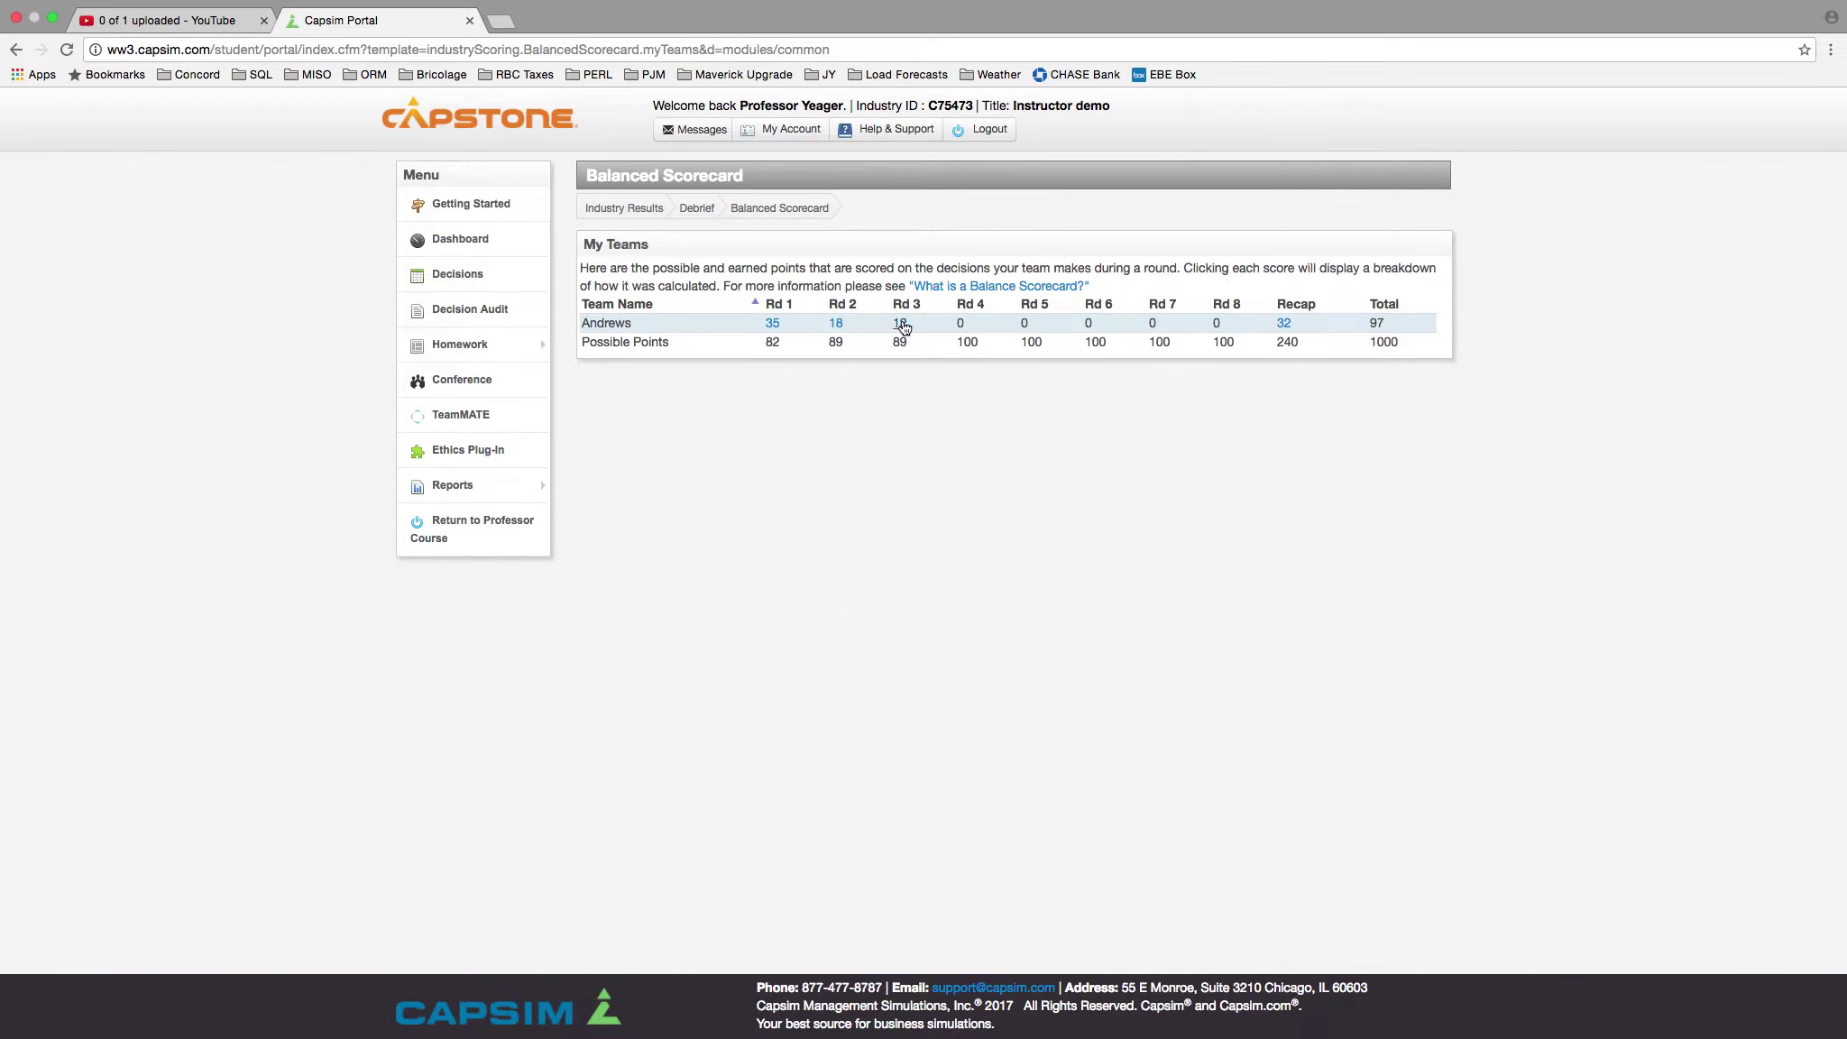
{"action": "left_click", "coordinate": [773, 325]}
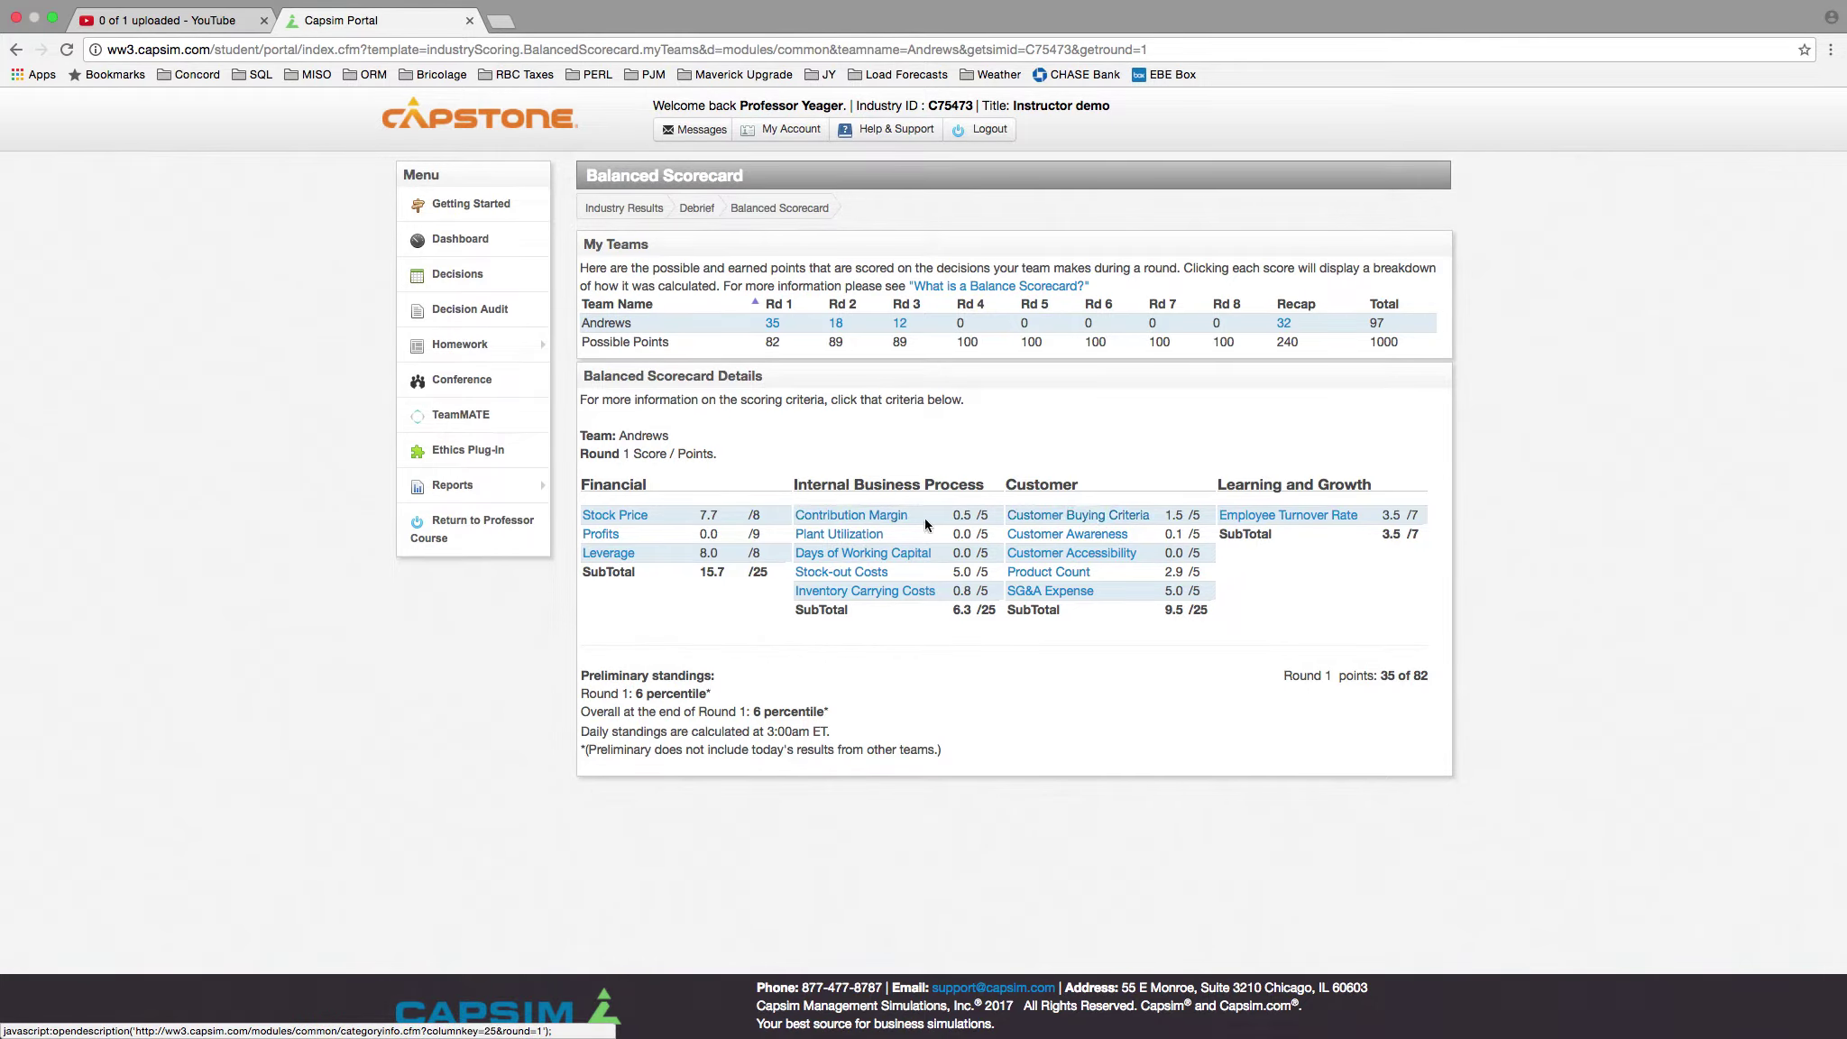
View the Round 1 scoring criteria for Contribution Margin and Plant Utilization, closing each criteria page after reading it.
{"action": "left_click", "coordinate": [881, 517]}
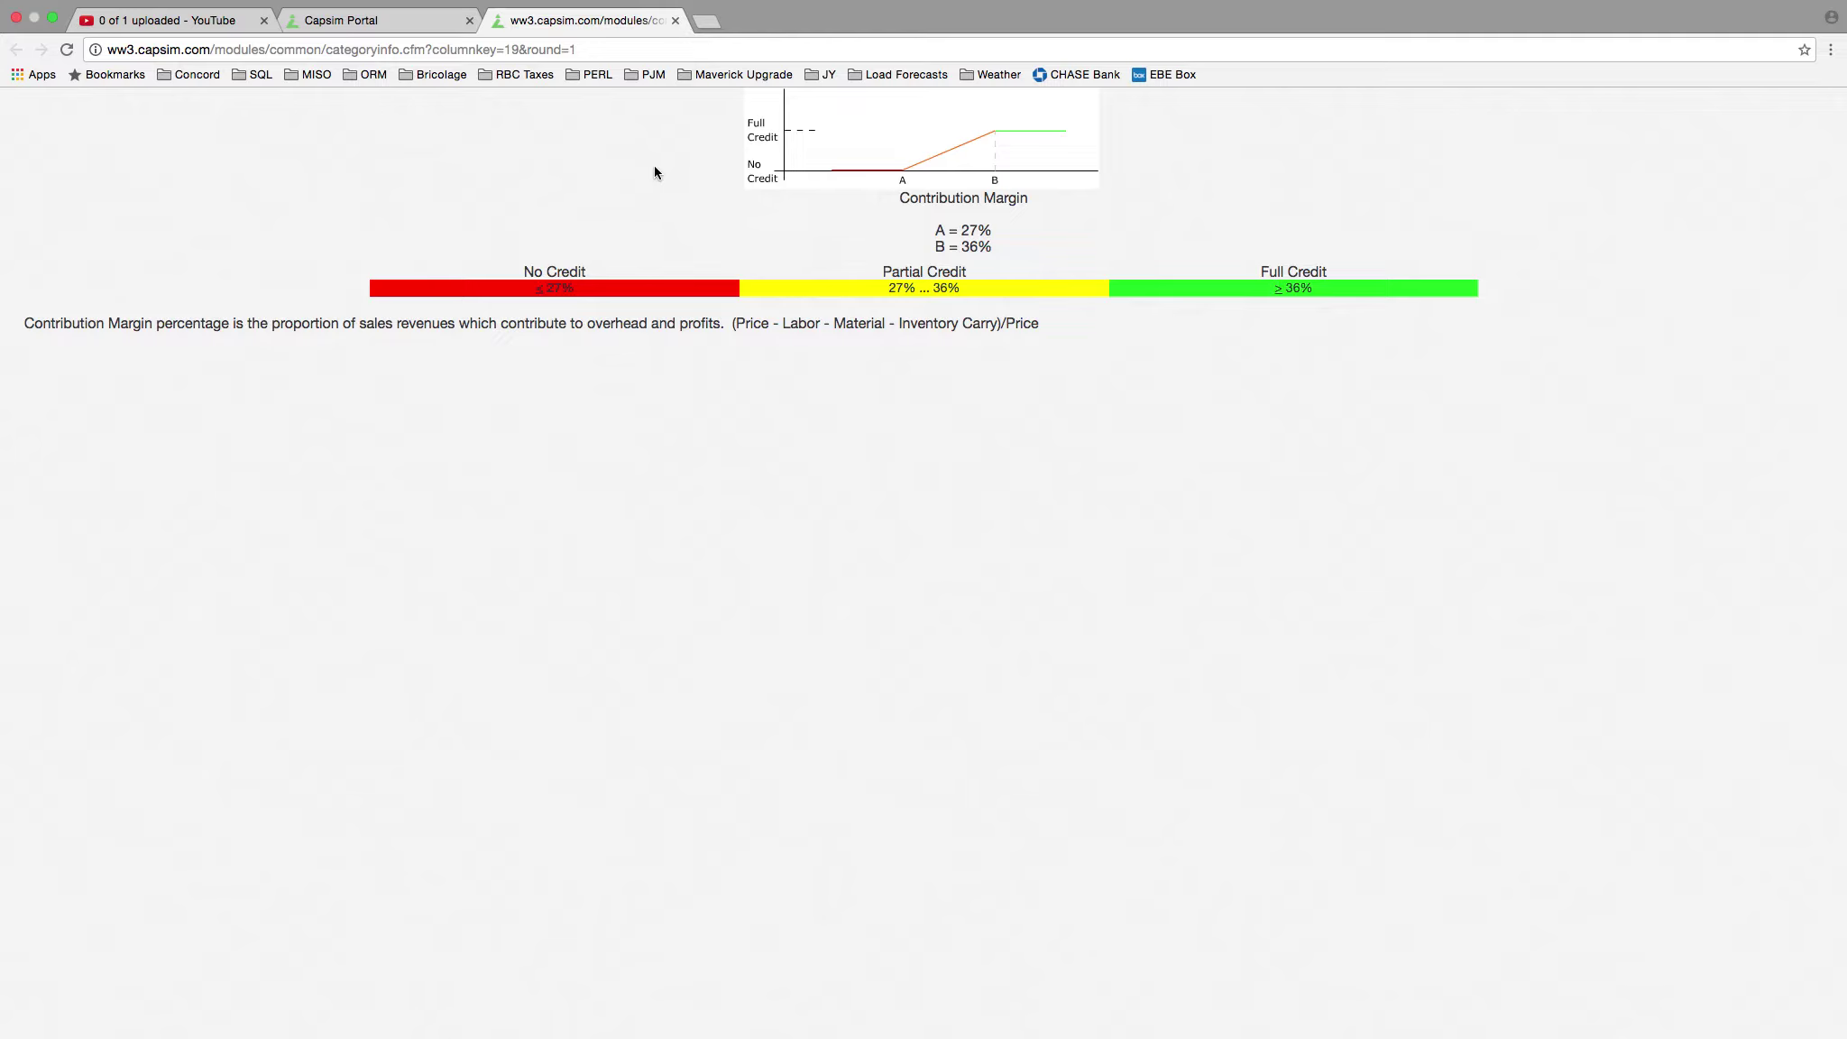
{"action": "left_click", "coordinate": [675, 21]}
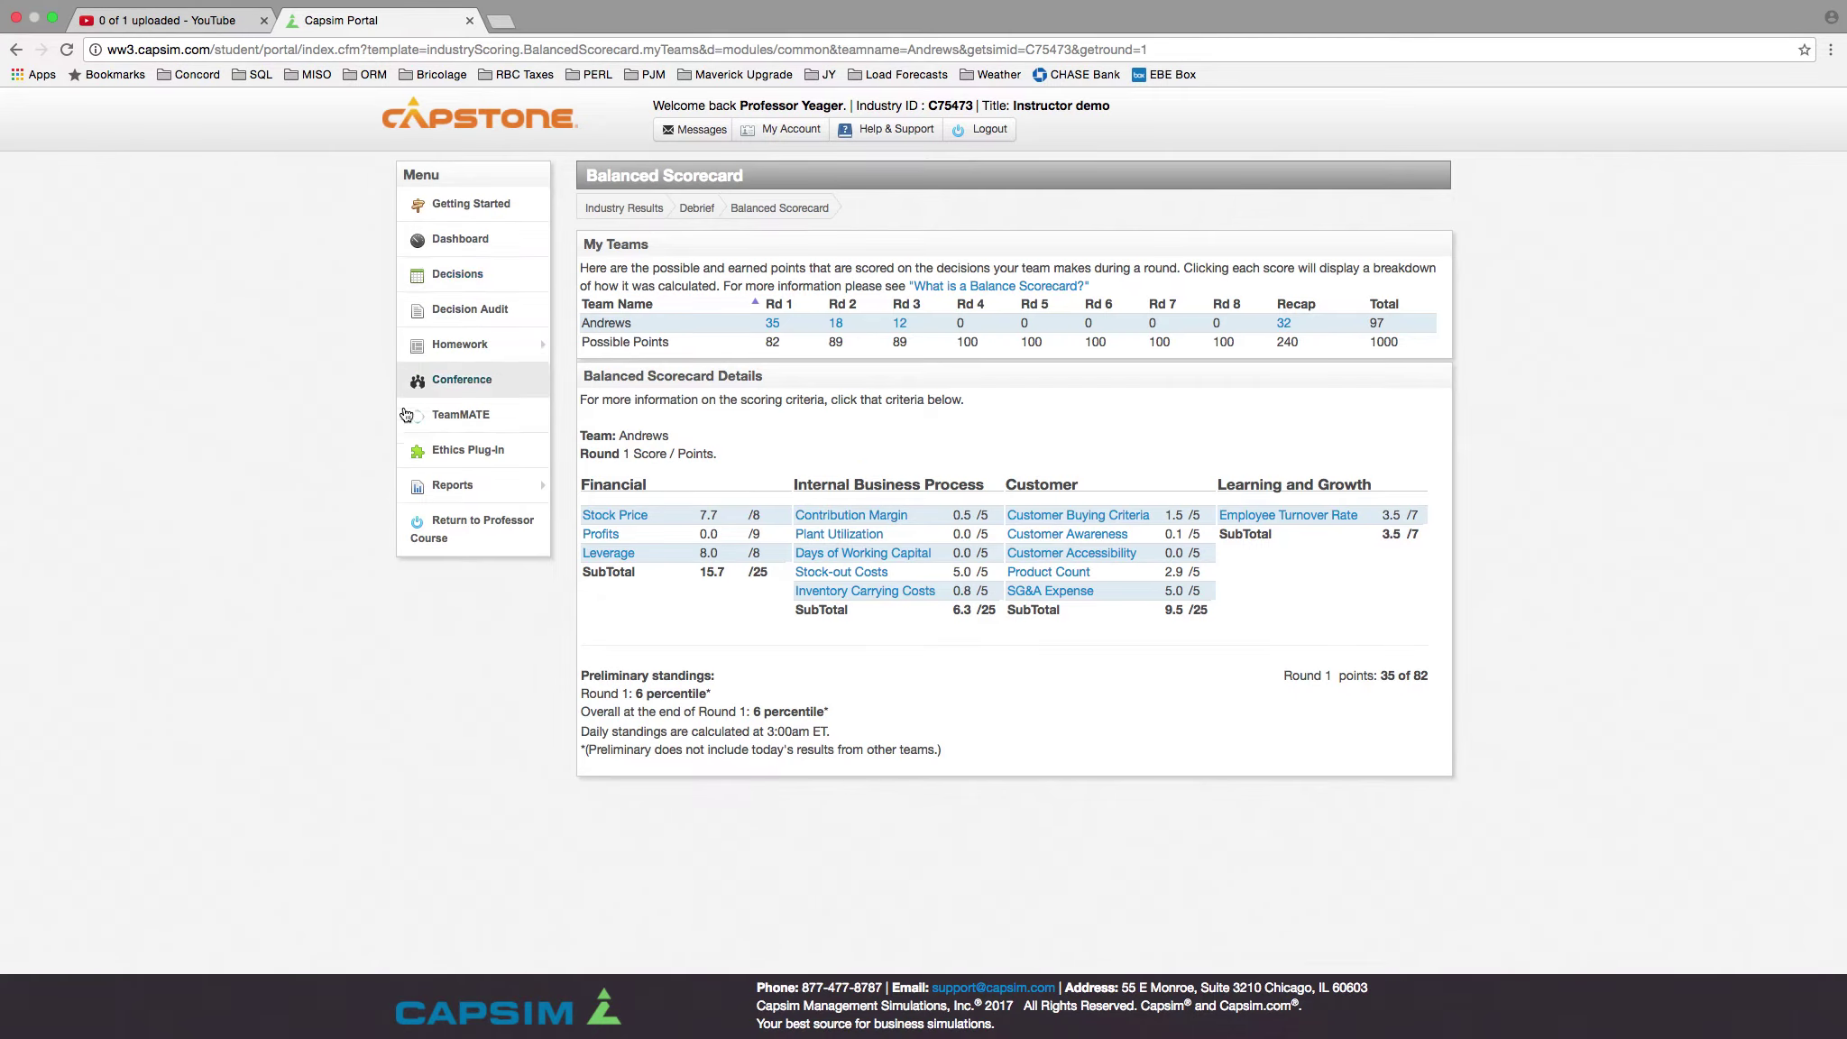
{"action": "left_click", "coordinate": [838, 537]}
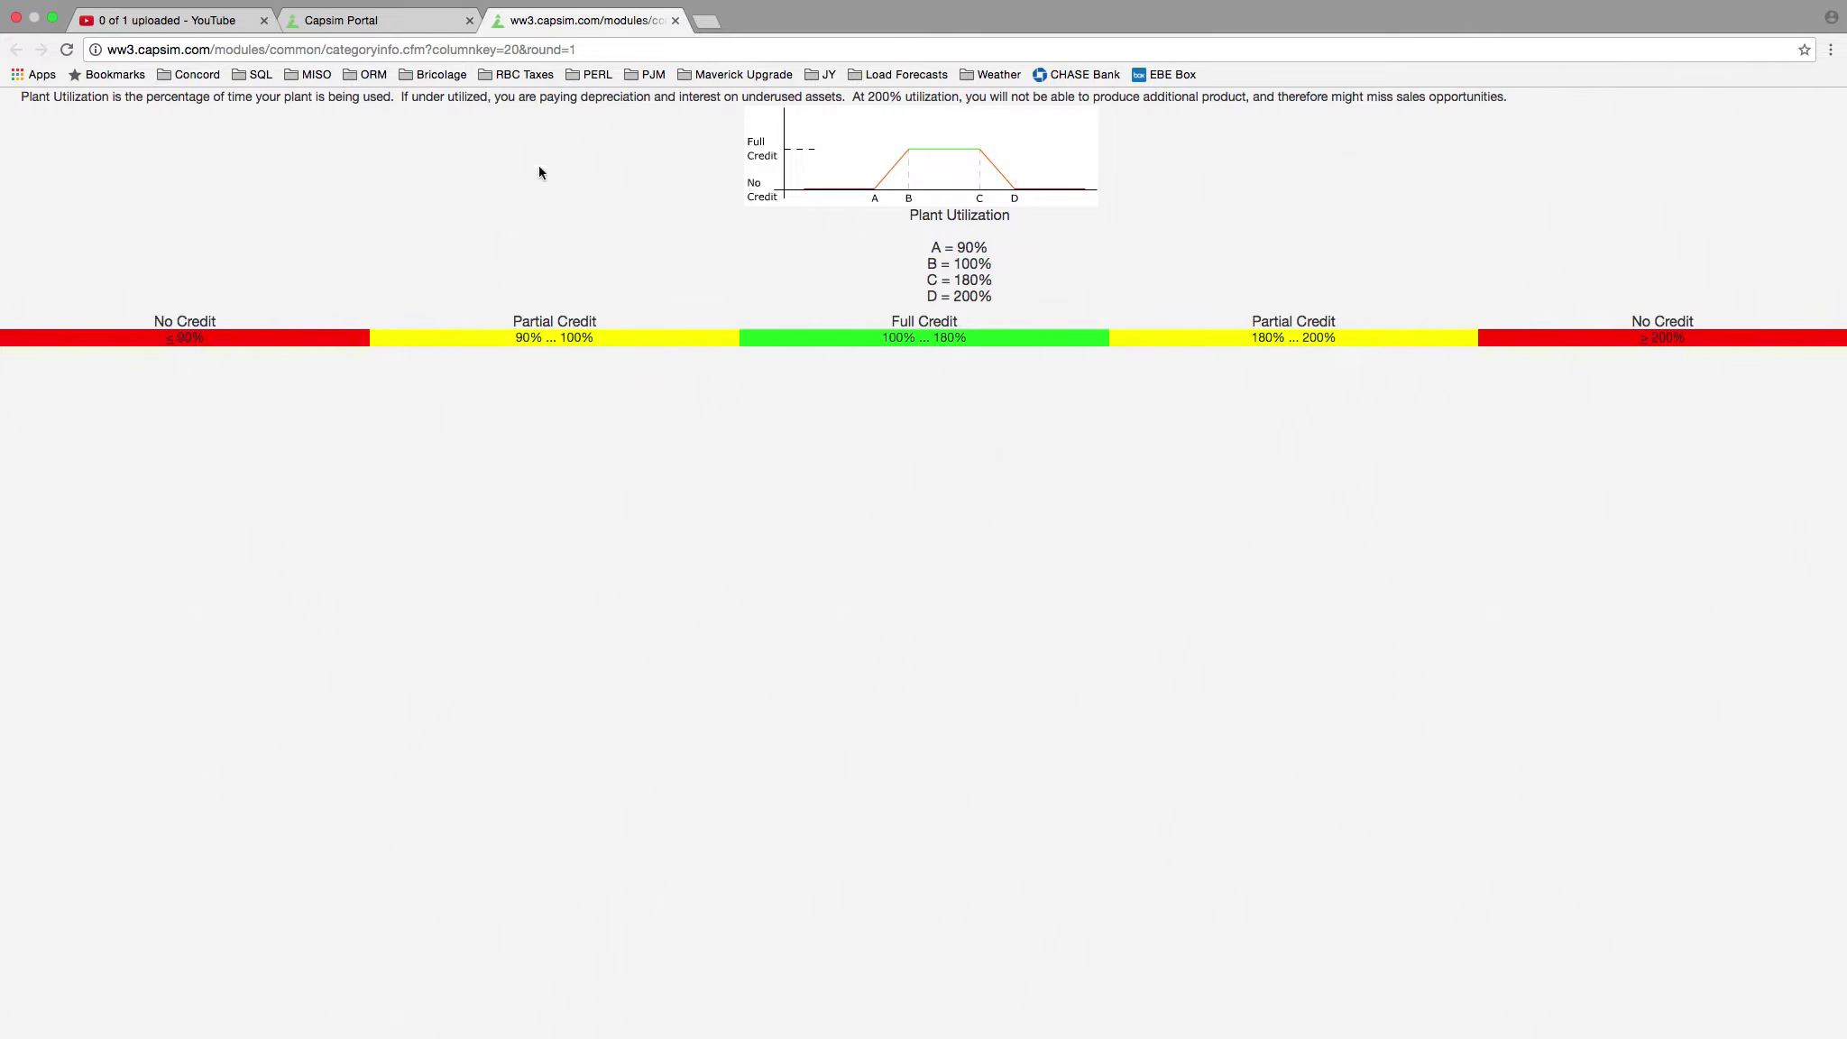
{"action": "left_click", "coordinate": [676, 21]}
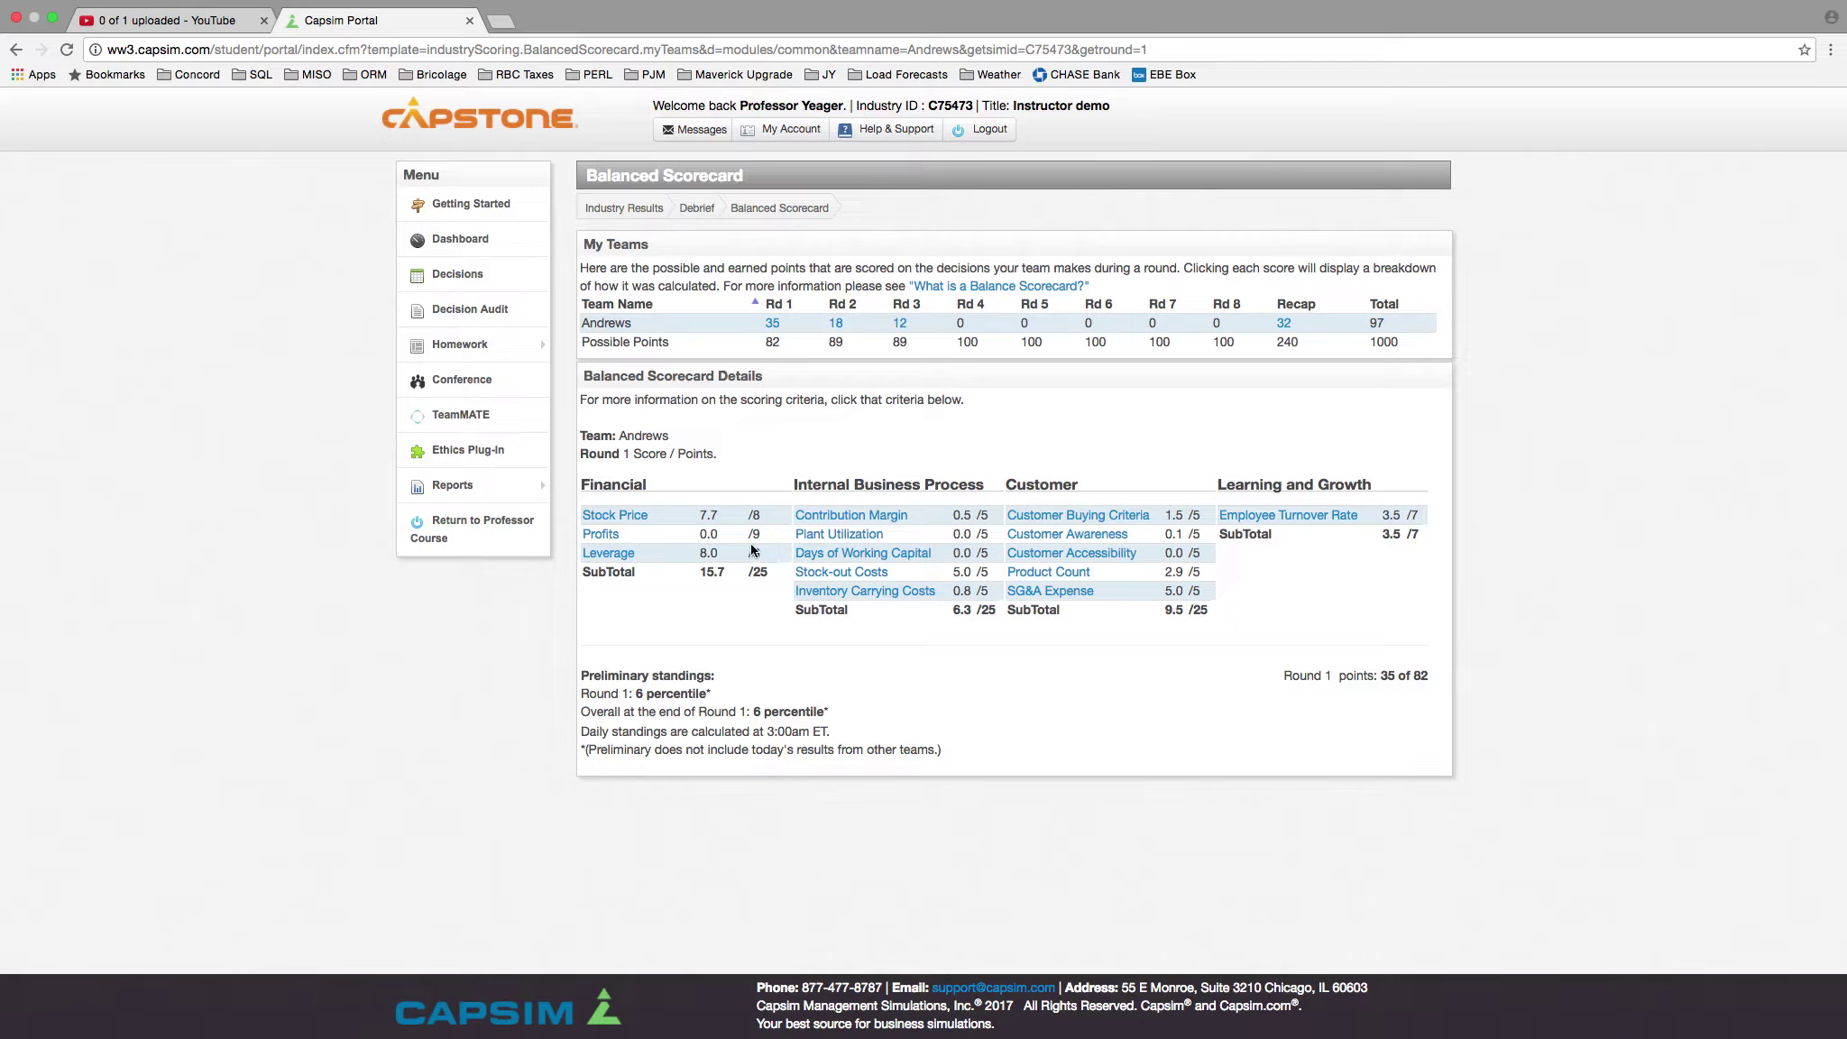
Display the Andrews team's Recap breakdown and check the Market Cap and Emergency Loan scoring criteria.
{"action": "left_click", "coordinate": [1283, 324]}
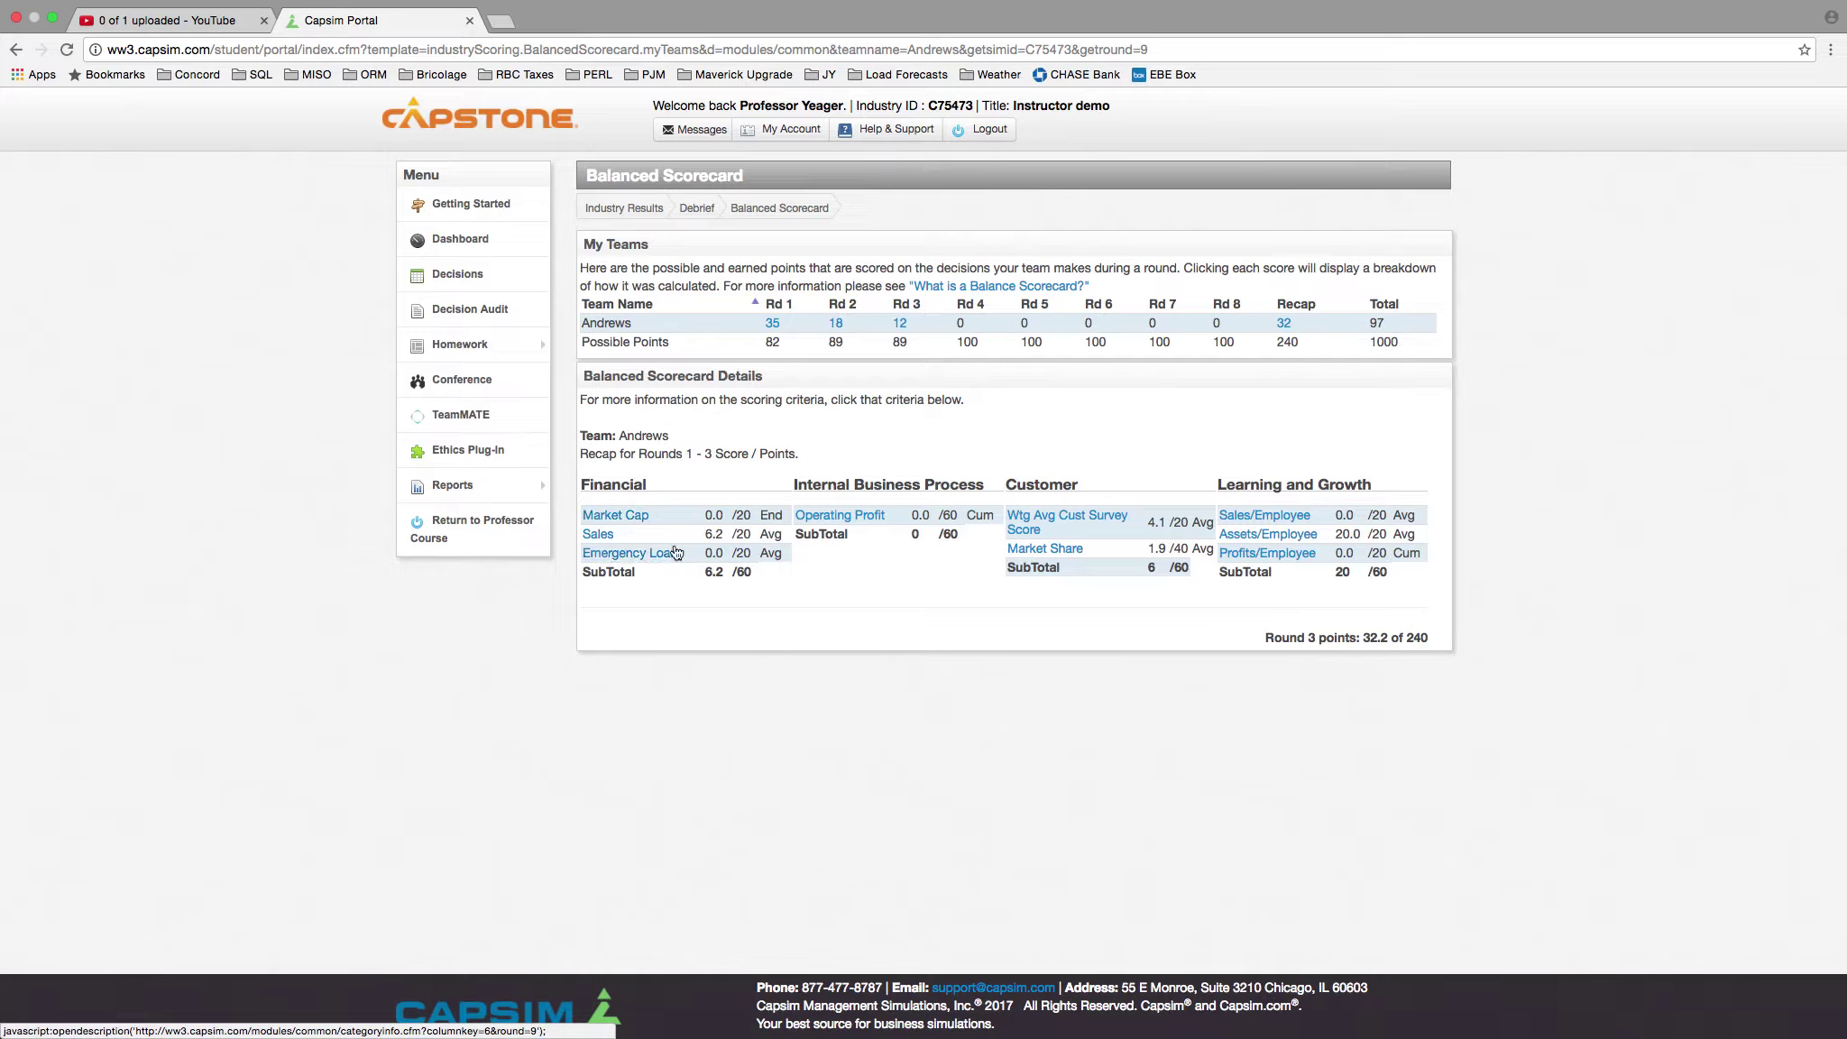
{"action": "left_click", "coordinate": [637, 520]}
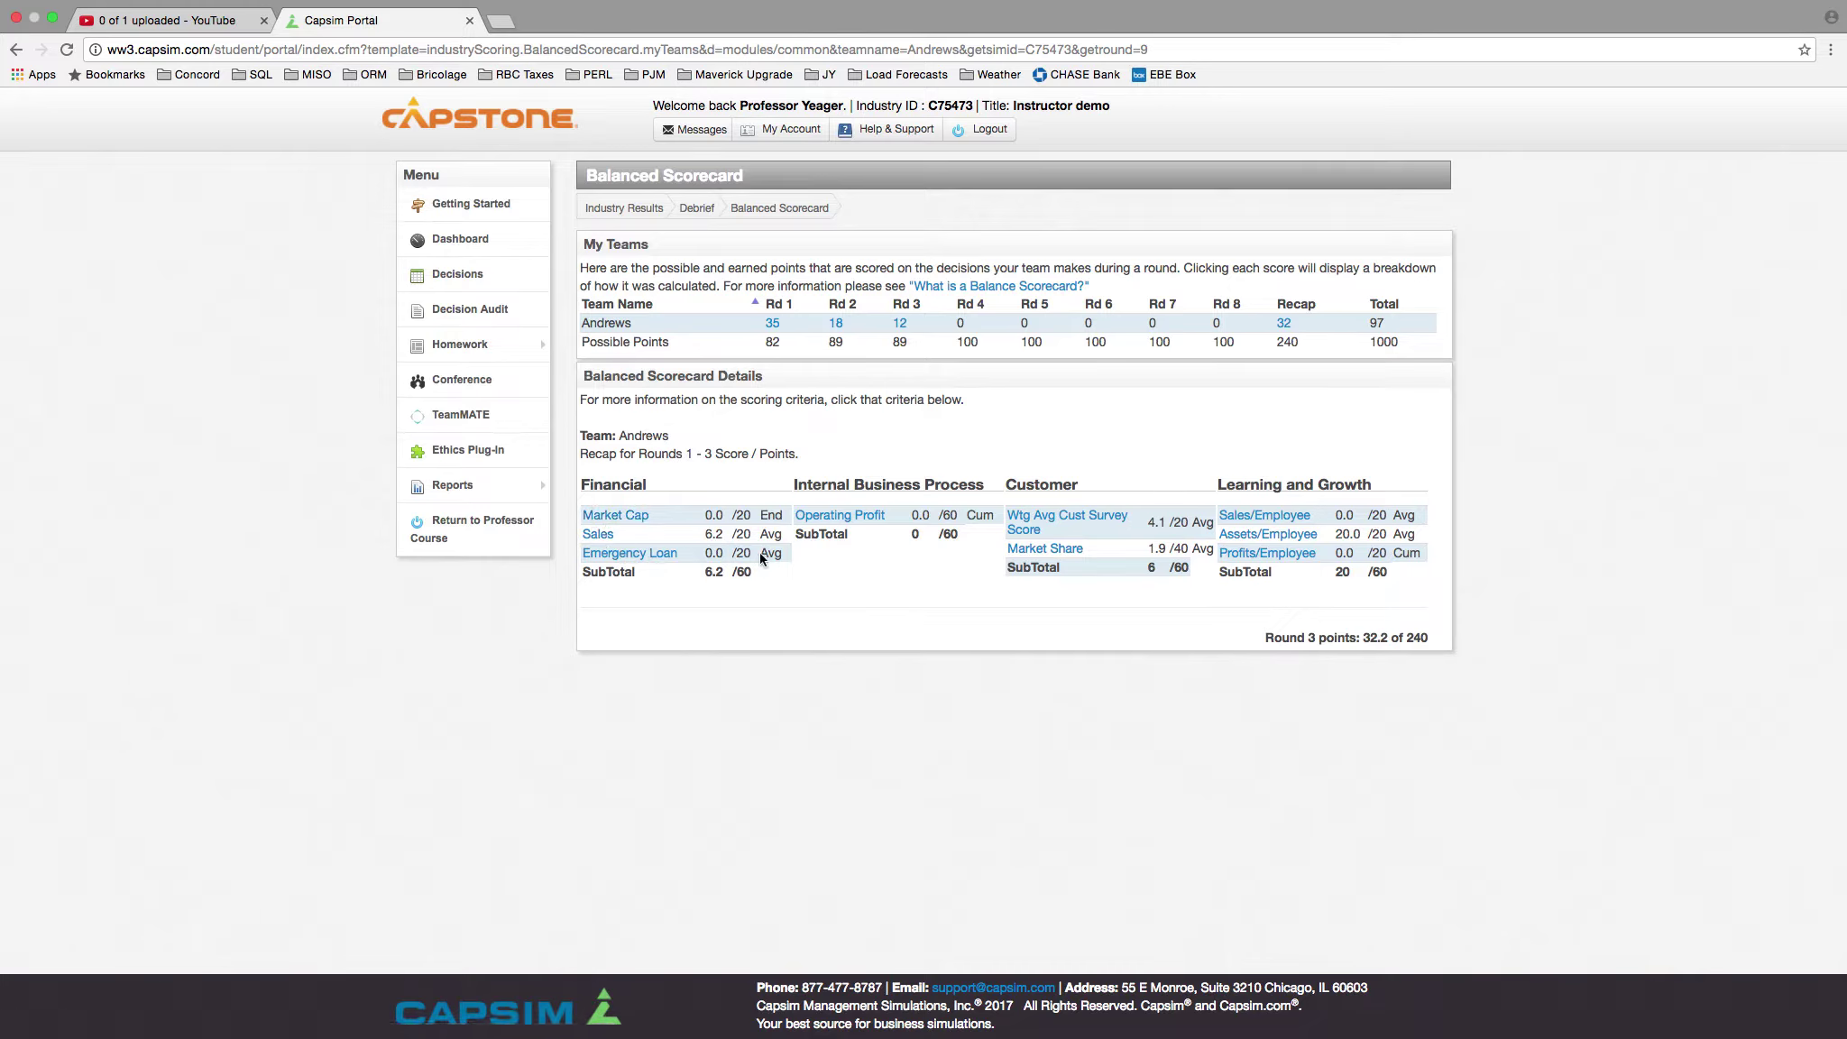
{"action": "left_click", "coordinate": [636, 557]}
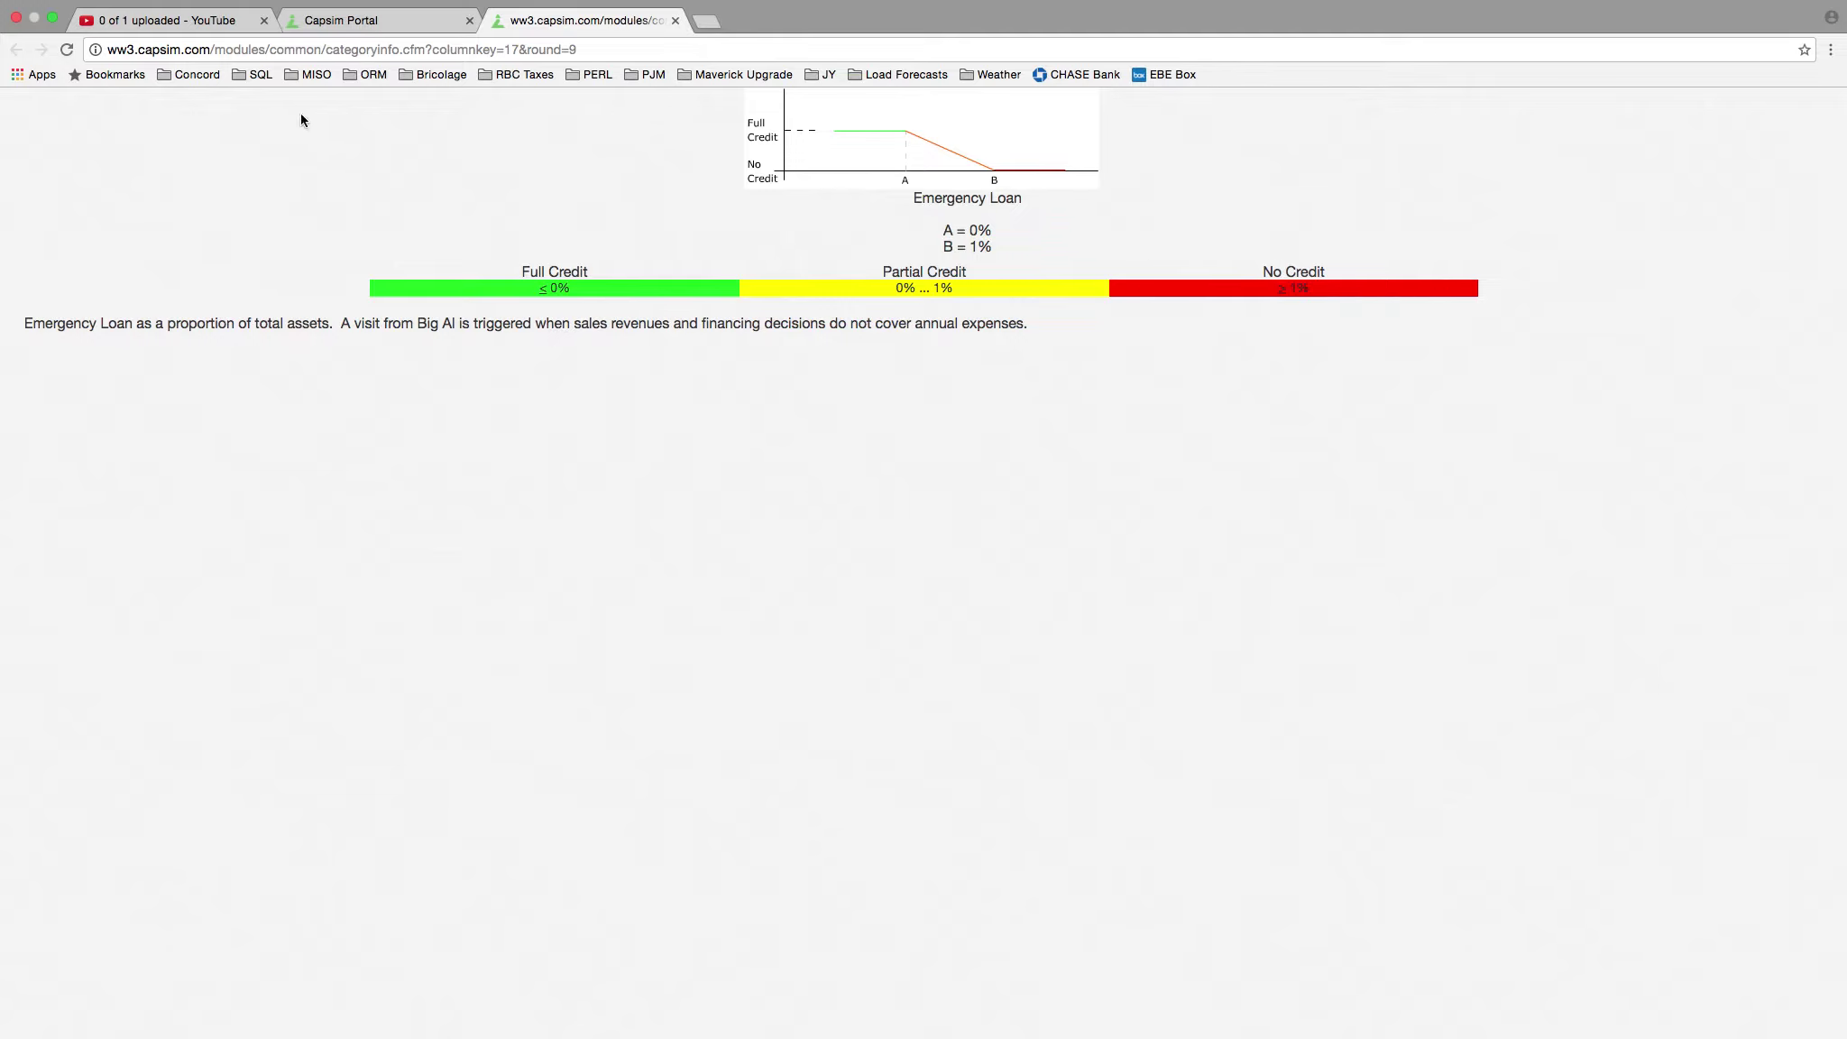
{"action": "left_click", "coordinate": [674, 20]}
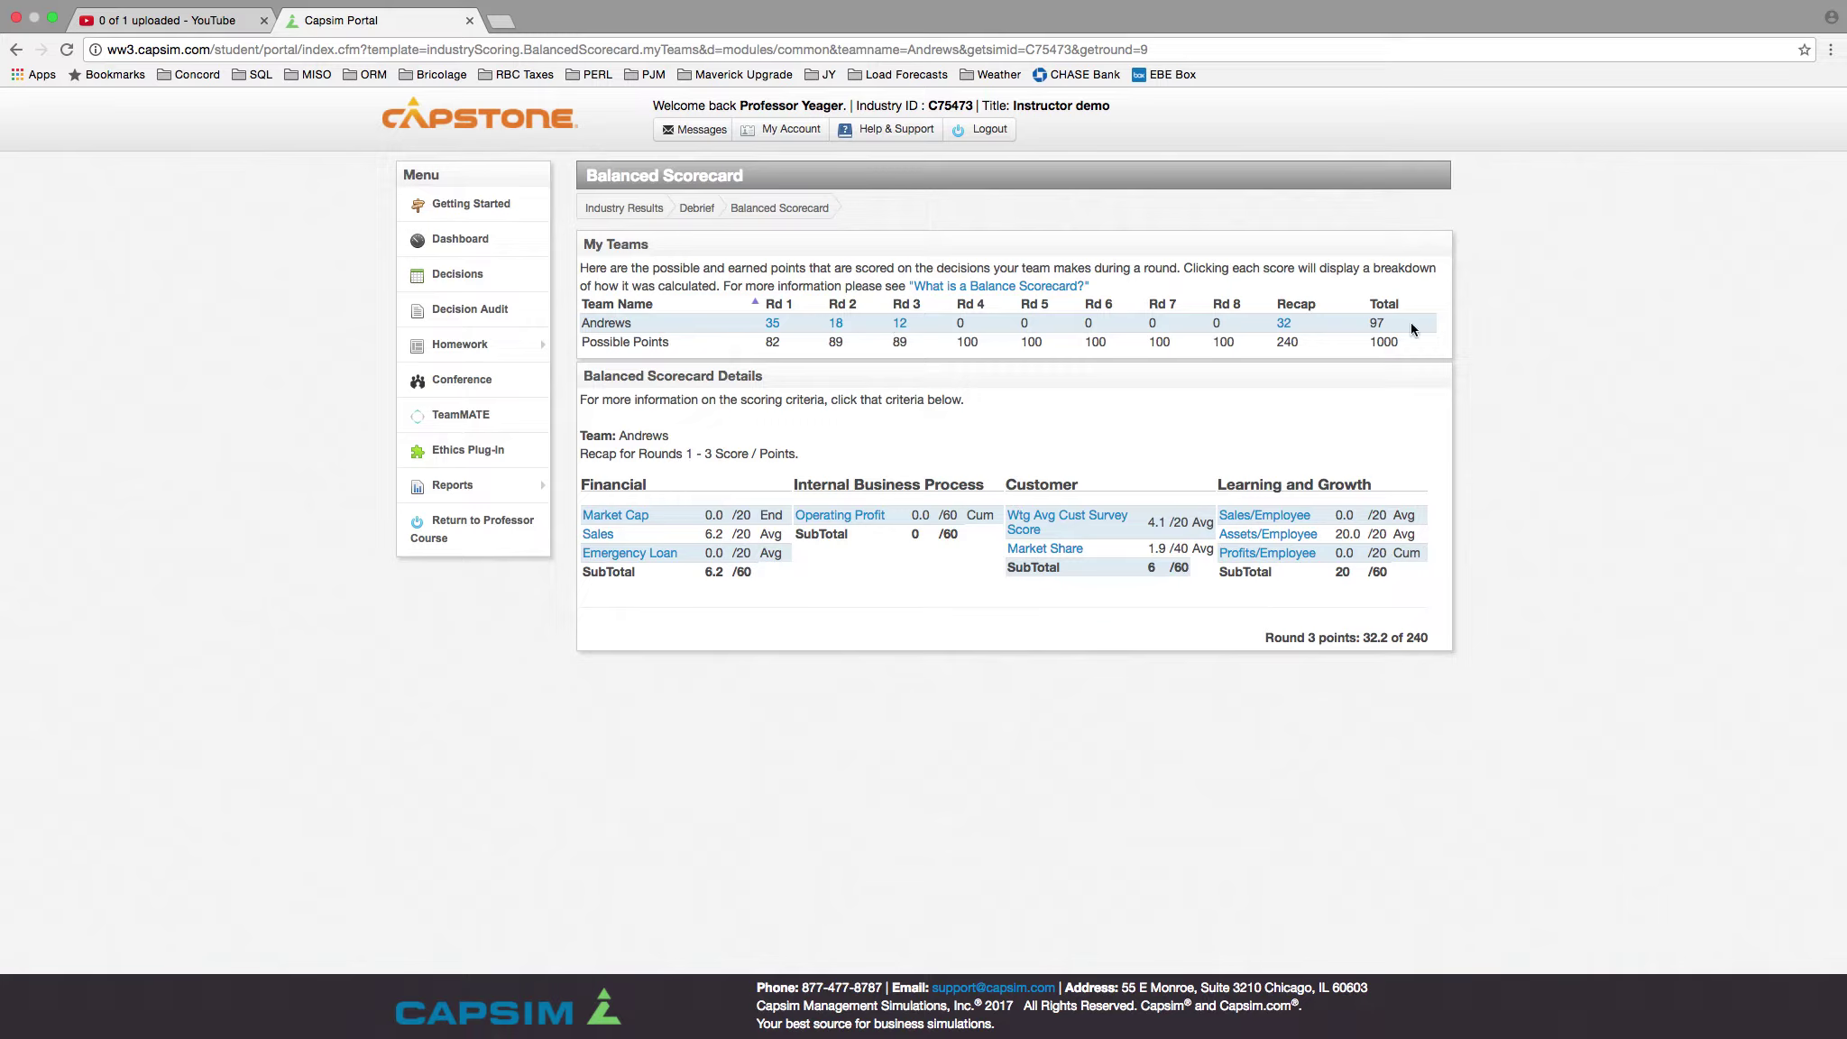
Return to the company dashboard, continue to the Practice Round 4 decisions and launch the web version of the spreadsheet.
{"action": "left_click", "coordinate": [18, 50]}
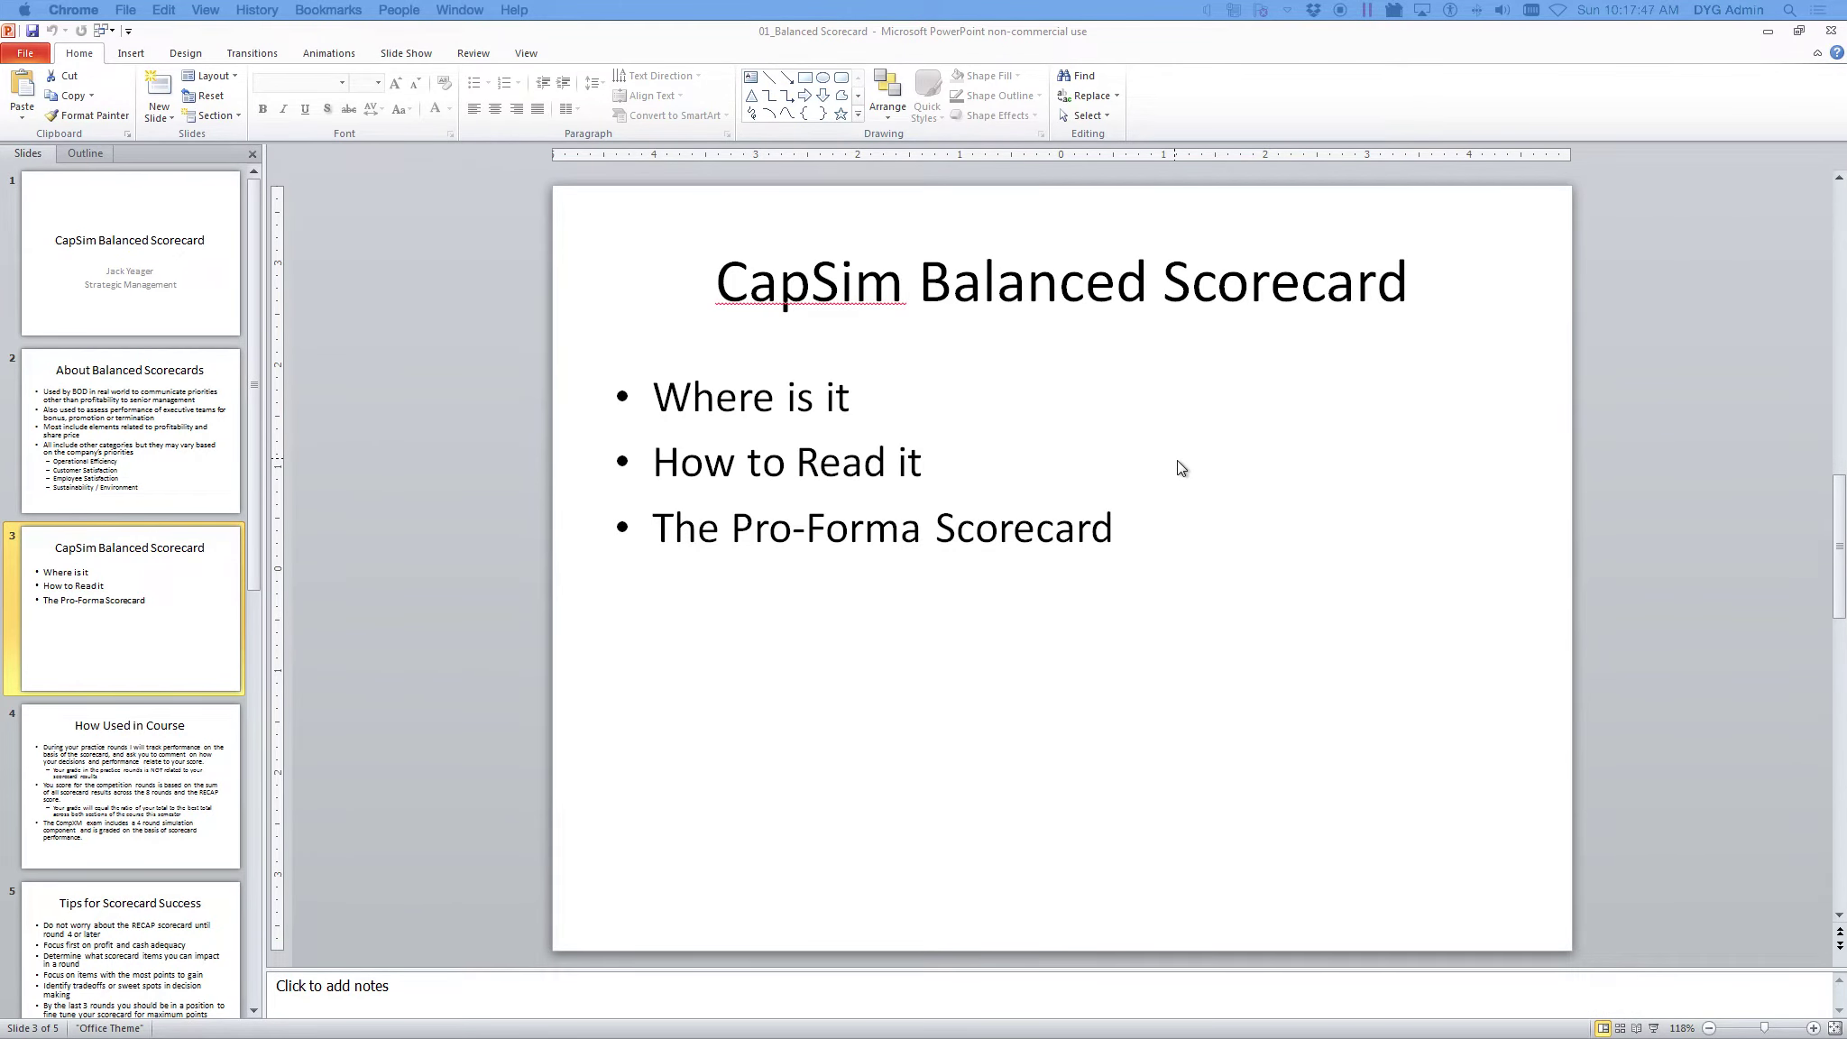
{"action": "left_click_drag", "start_coordinate": [1846, 99], "coordinate": [845, 85]}
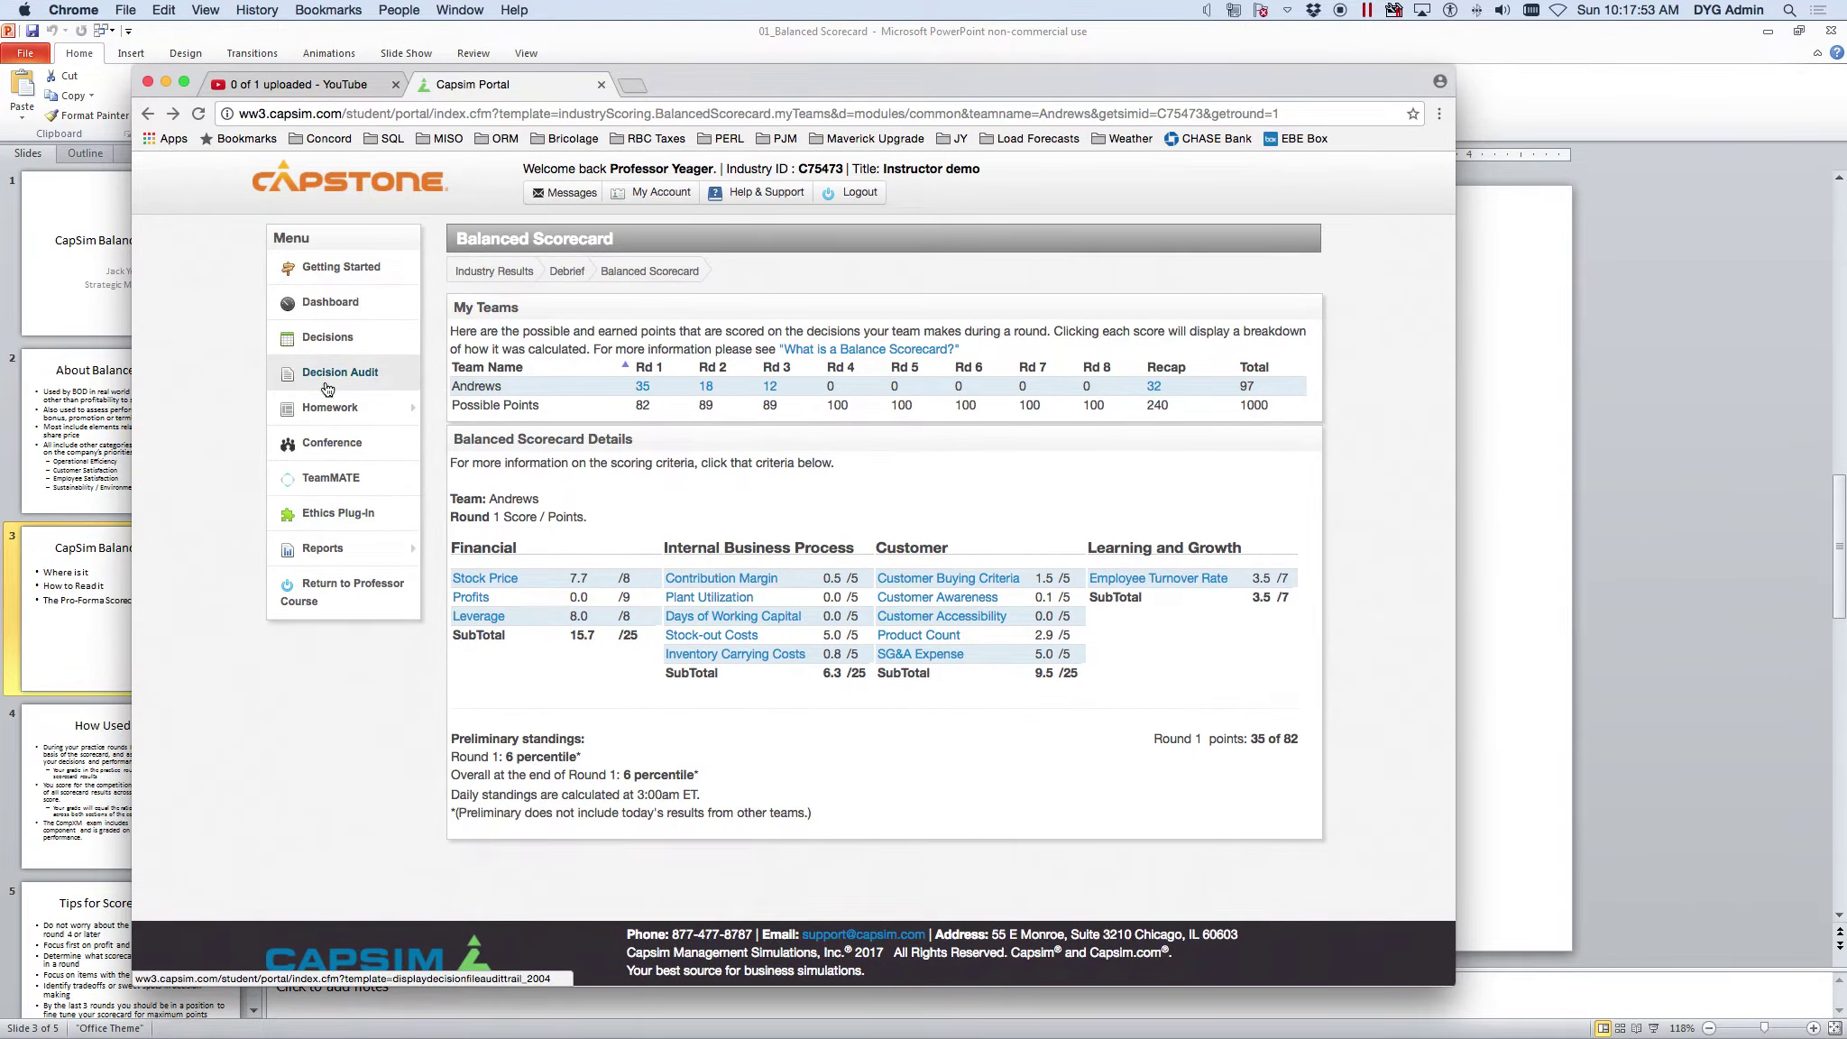
{"action": "left_click", "coordinate": [145, 114]}
{"action": "left_click", "coordinate": [142, 116]}
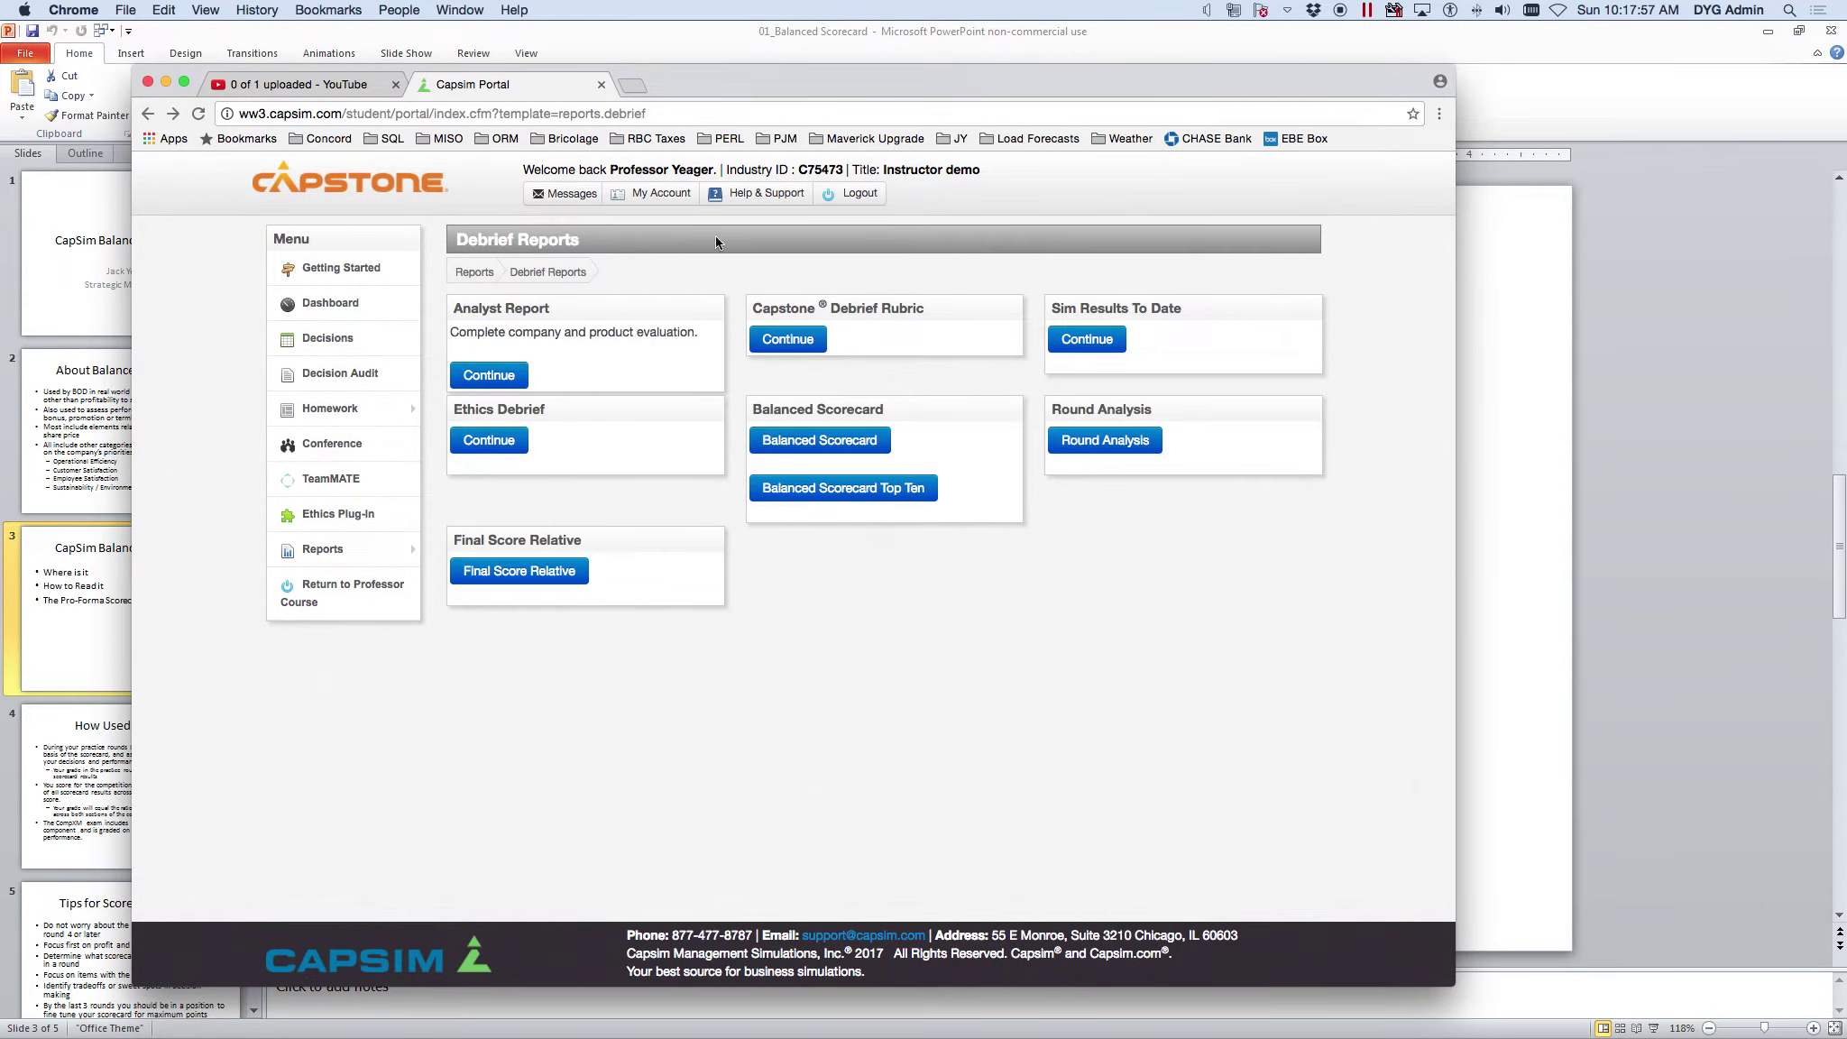
{"action": "left_click", "coordinate": [146, 115]}
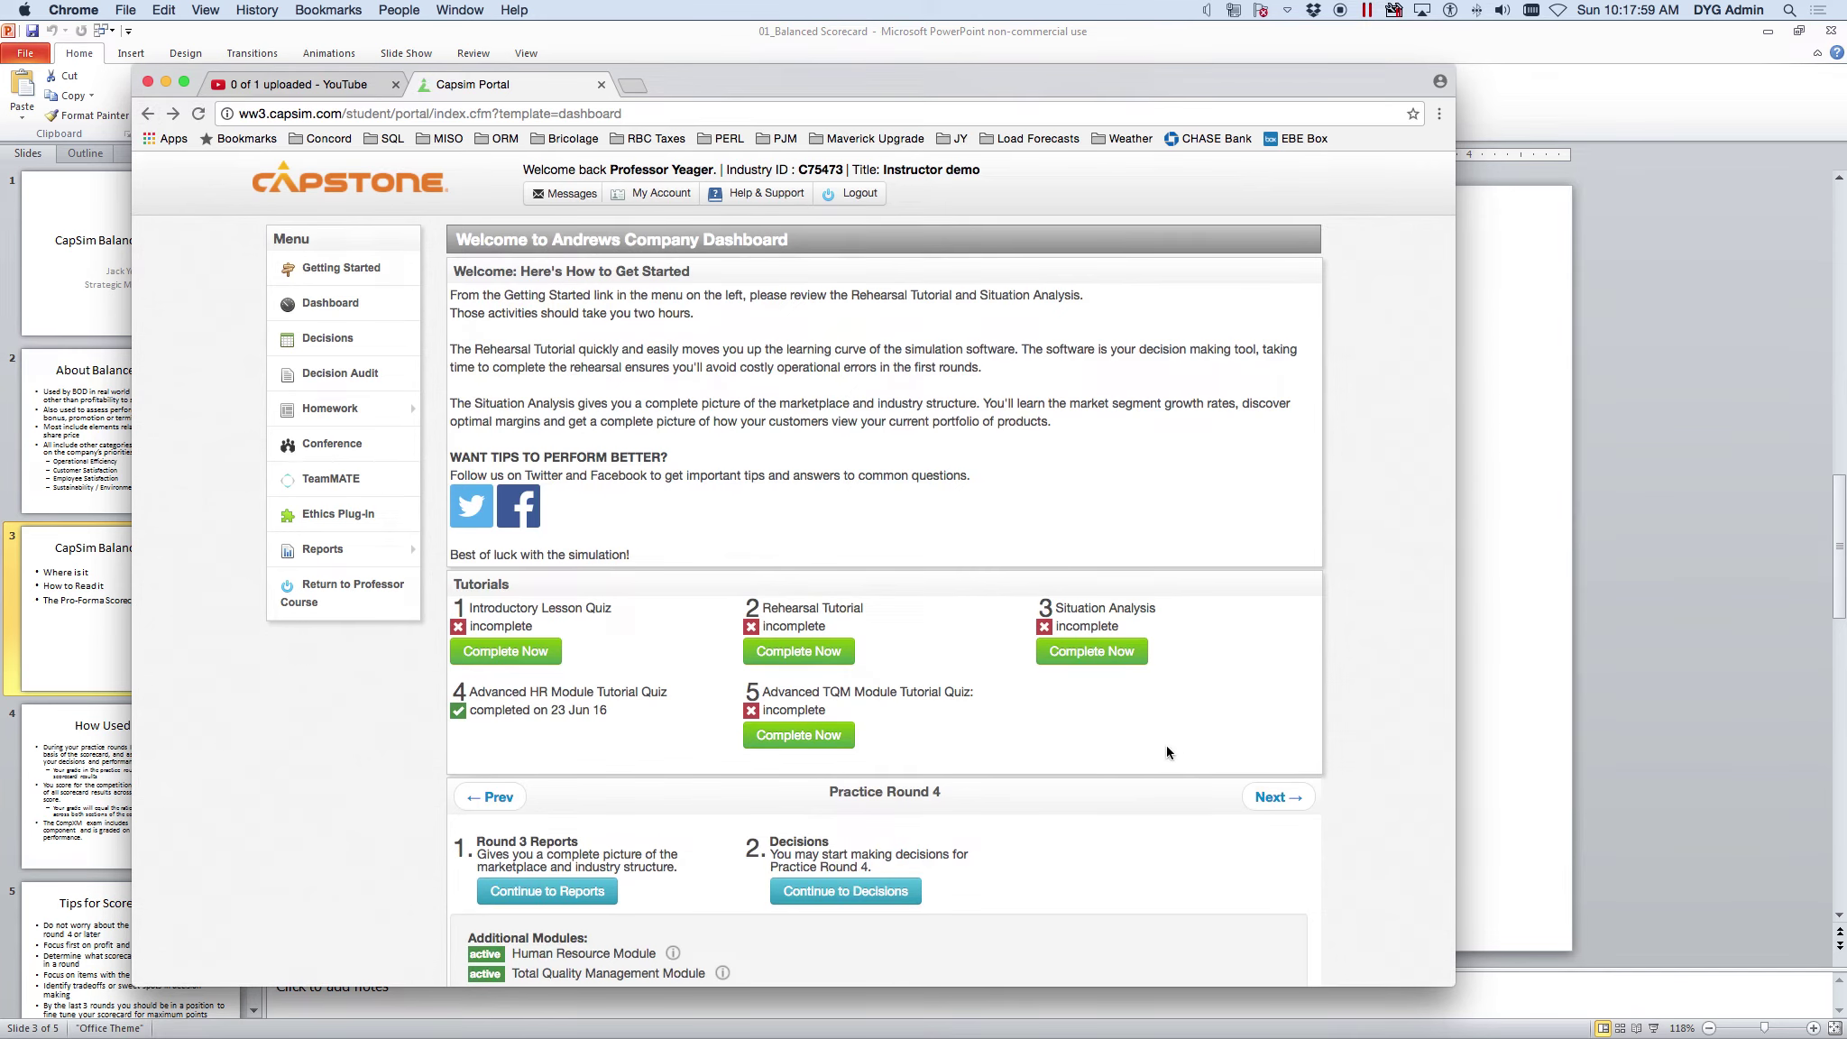
{"action": "left_click", "coordinate": [873, 893]}
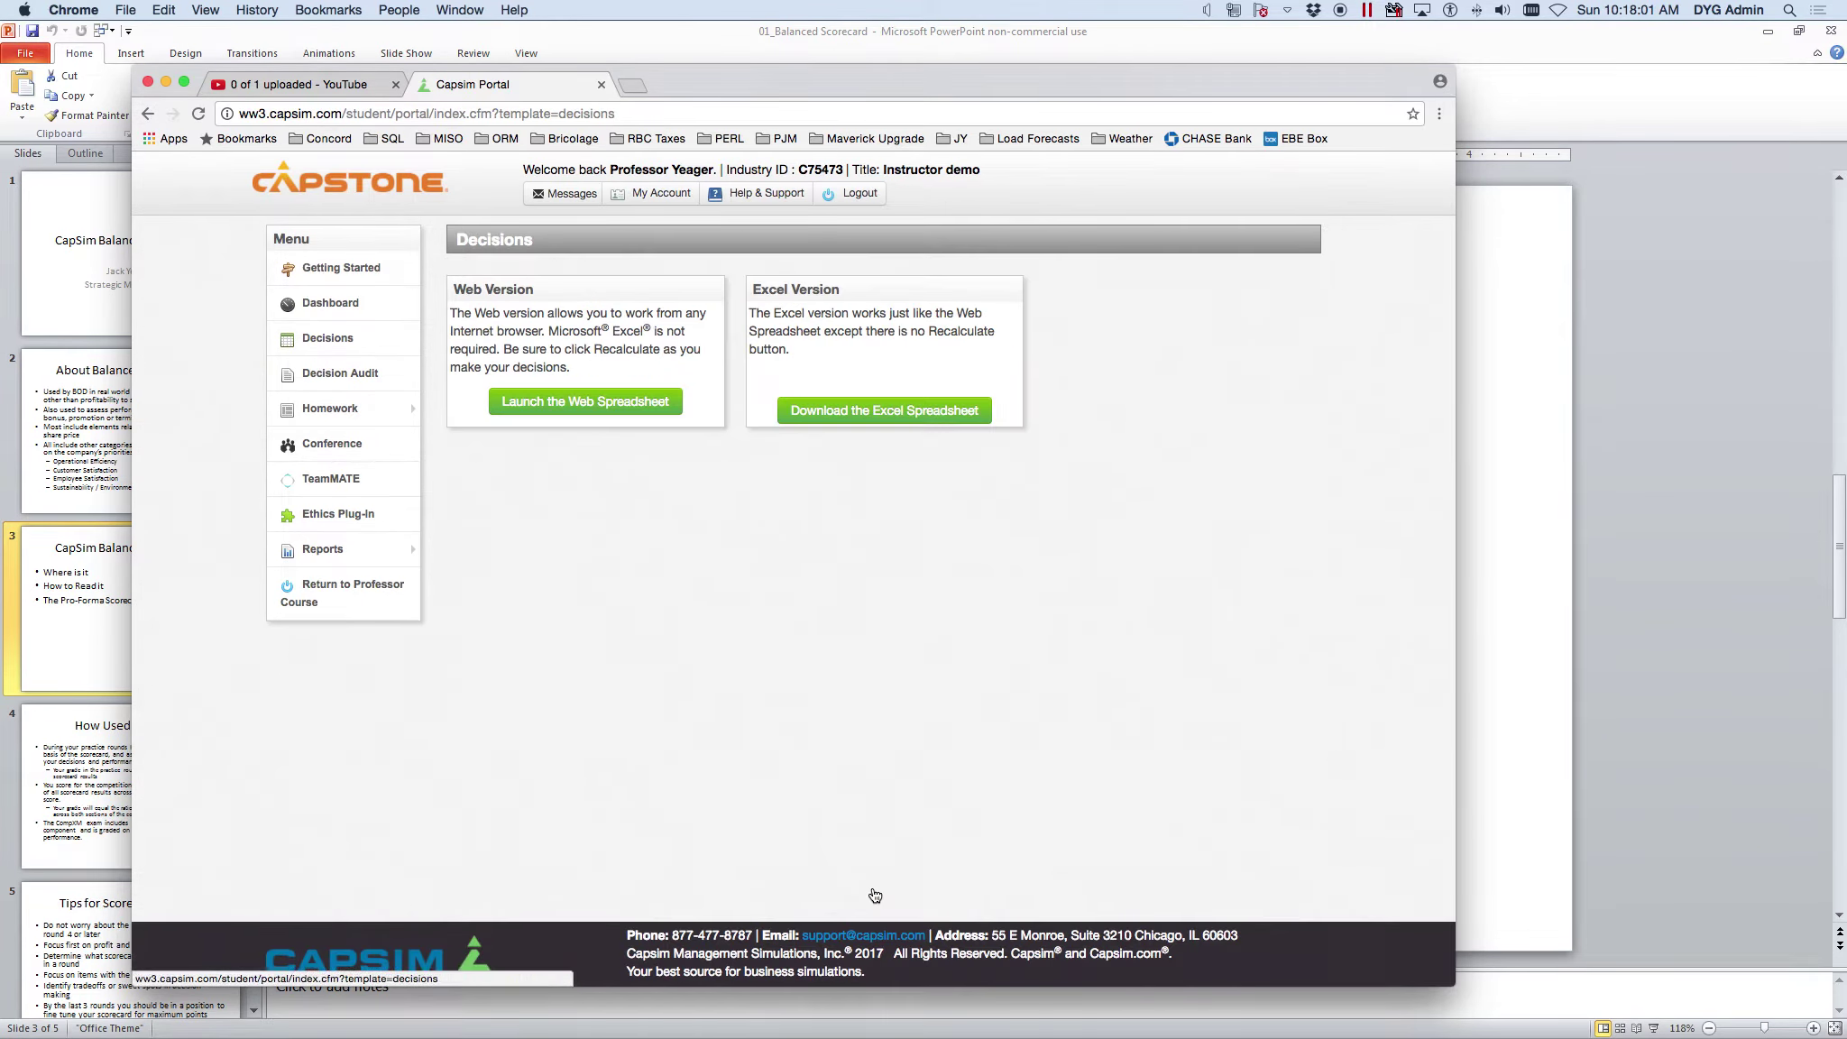
{"action": "left_click", "coordinate": [567, 392]}
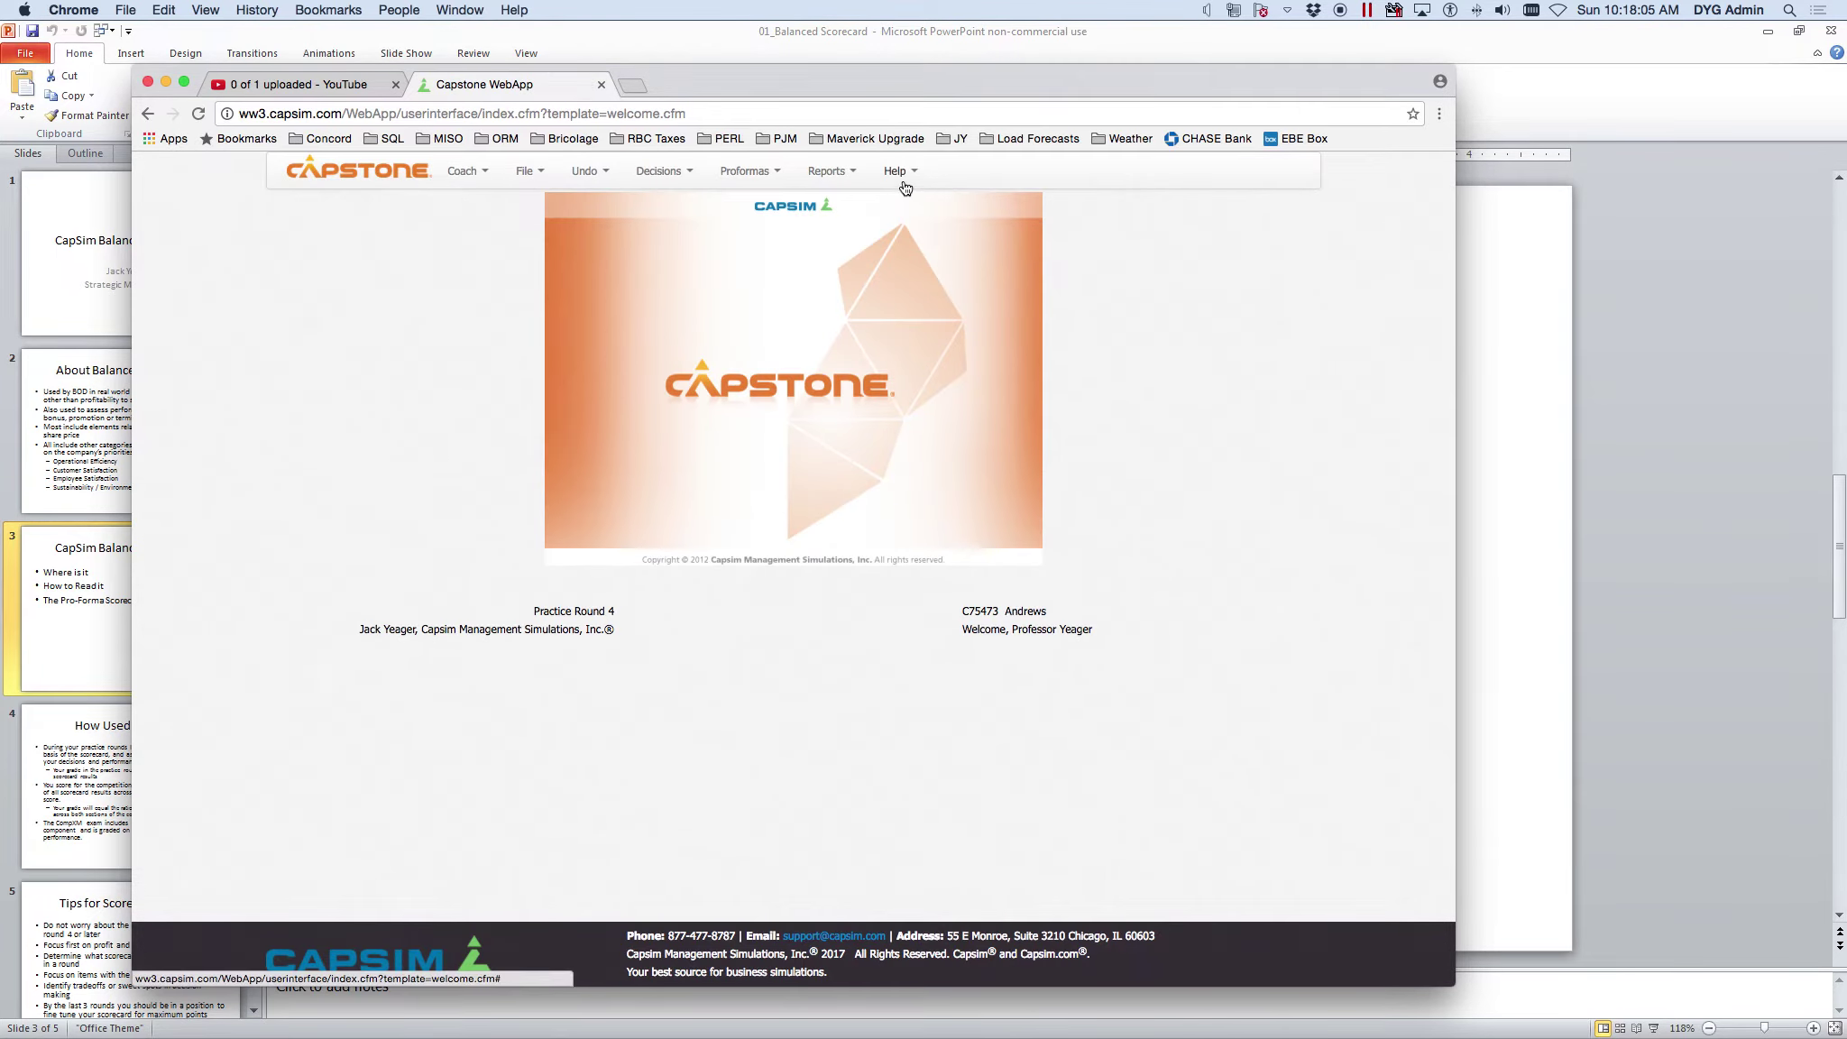
Open the proforma Balanced Scorecard and review its Round 4 projected results and recapitulation interim results.
{"action": "left_click", "coordinate": [746, 170]}
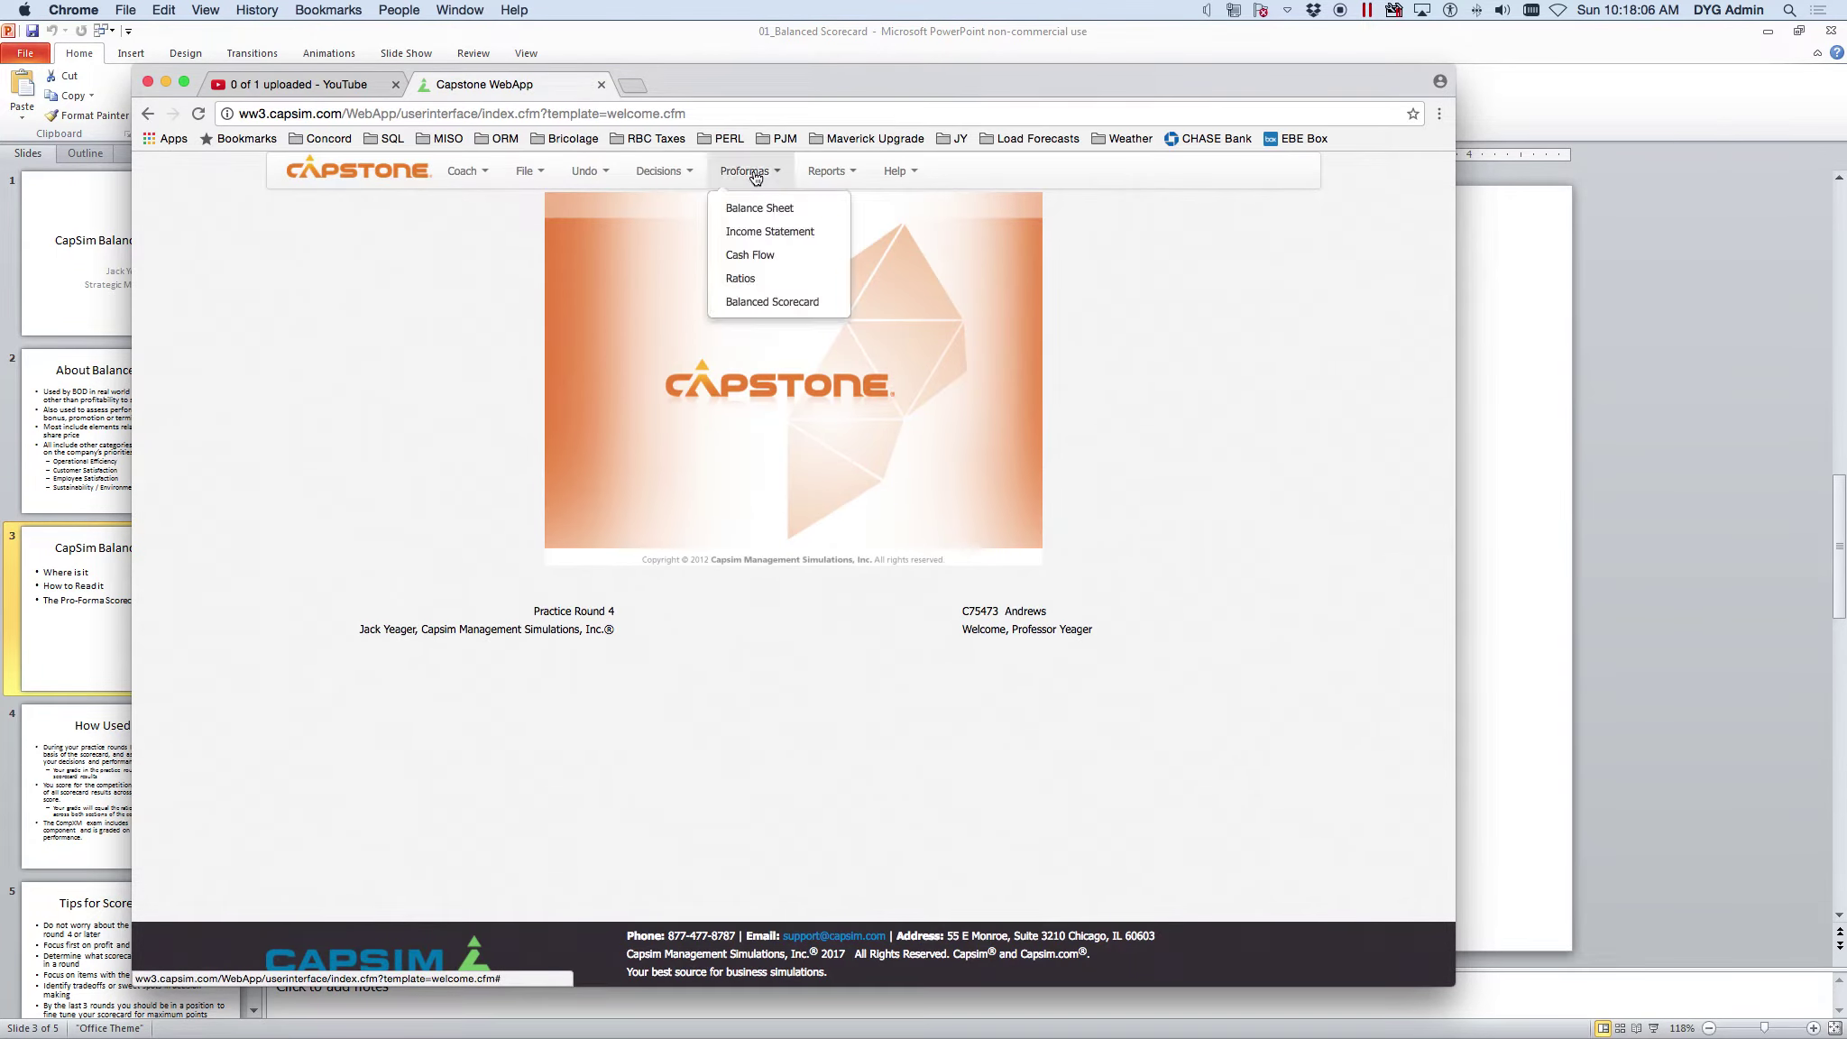
{"action": "left_click", "coordinate": [748, 302]}
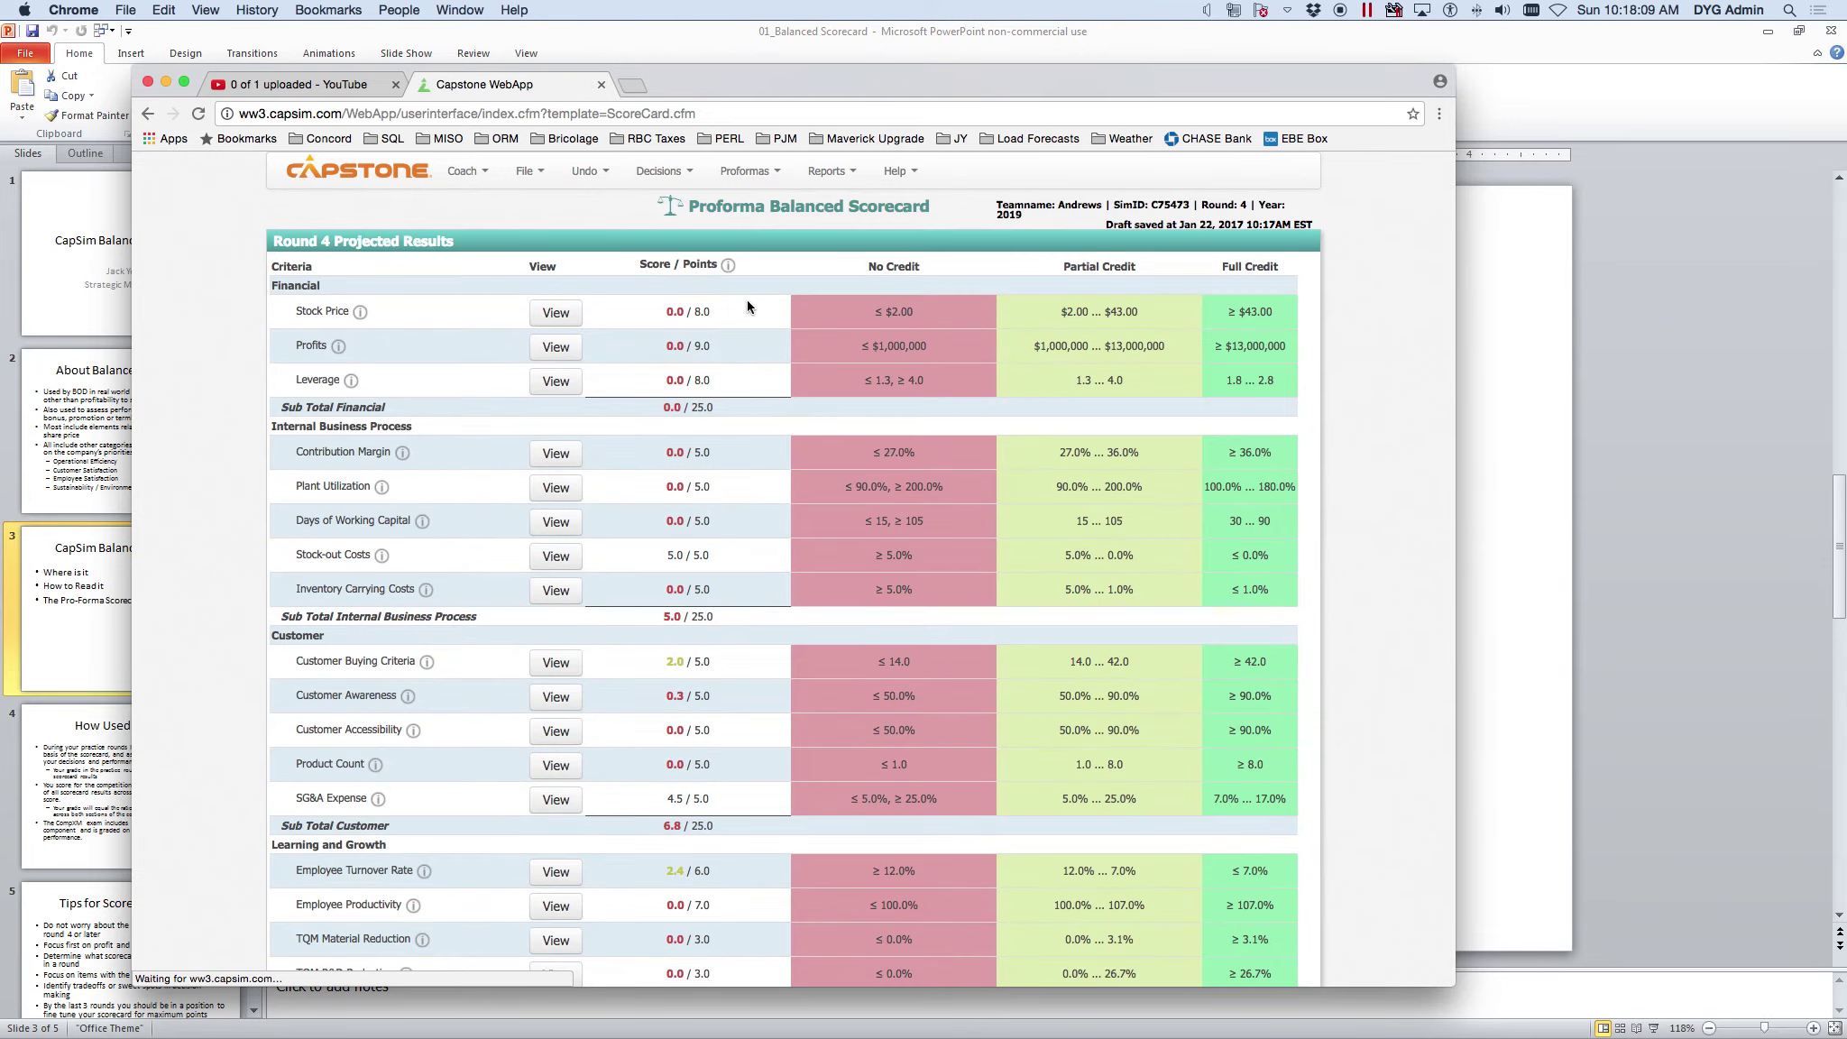
{"action": "scroll", "coordinate": [674, 638], "scroll_direction": "down", "scroll_amount": 6}
{"action": "scroll", "coordinate": [673, 638], "scroll_direction": "down", "scroll_amount": 5}
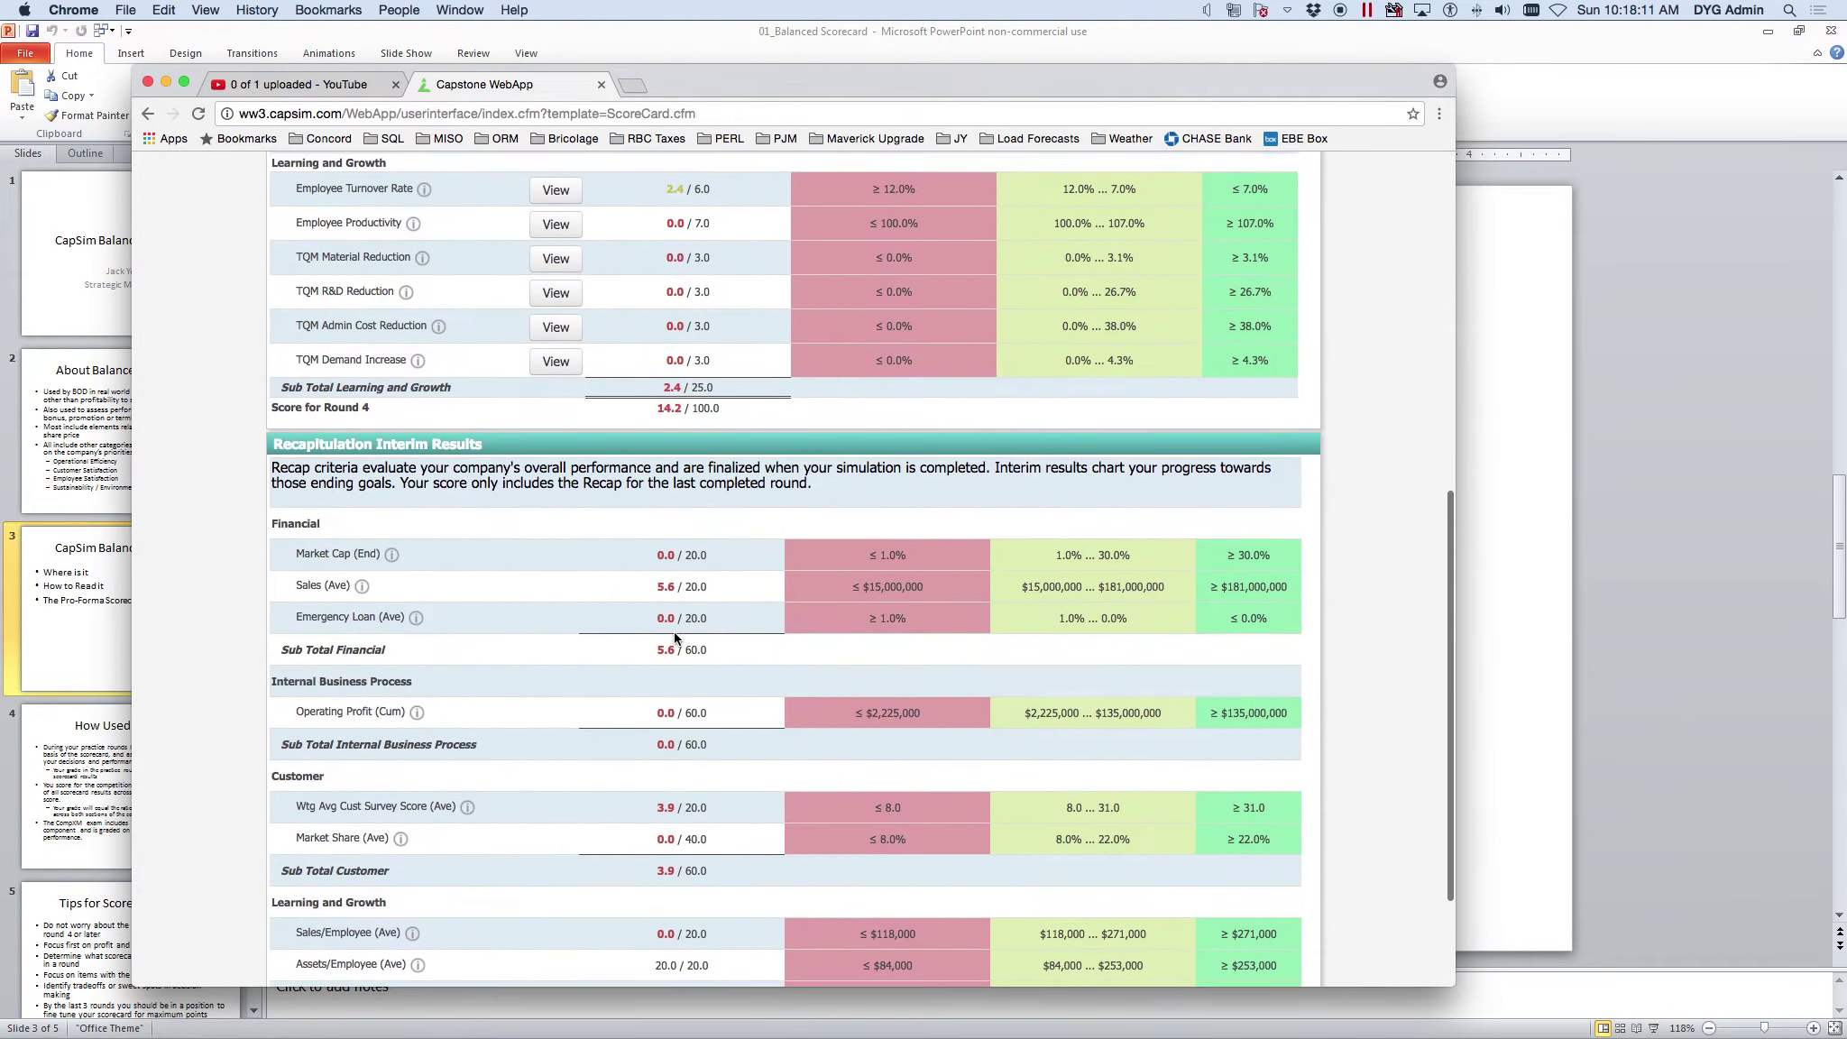
{"action": "scroll", "coordinate": [675, 633], "scroll_direction": "up", "scroll_amount": 4}
{"action": "scroll", "coordinate": [675, 632], "scroll_direction": "up", "scroll_amount": 1}
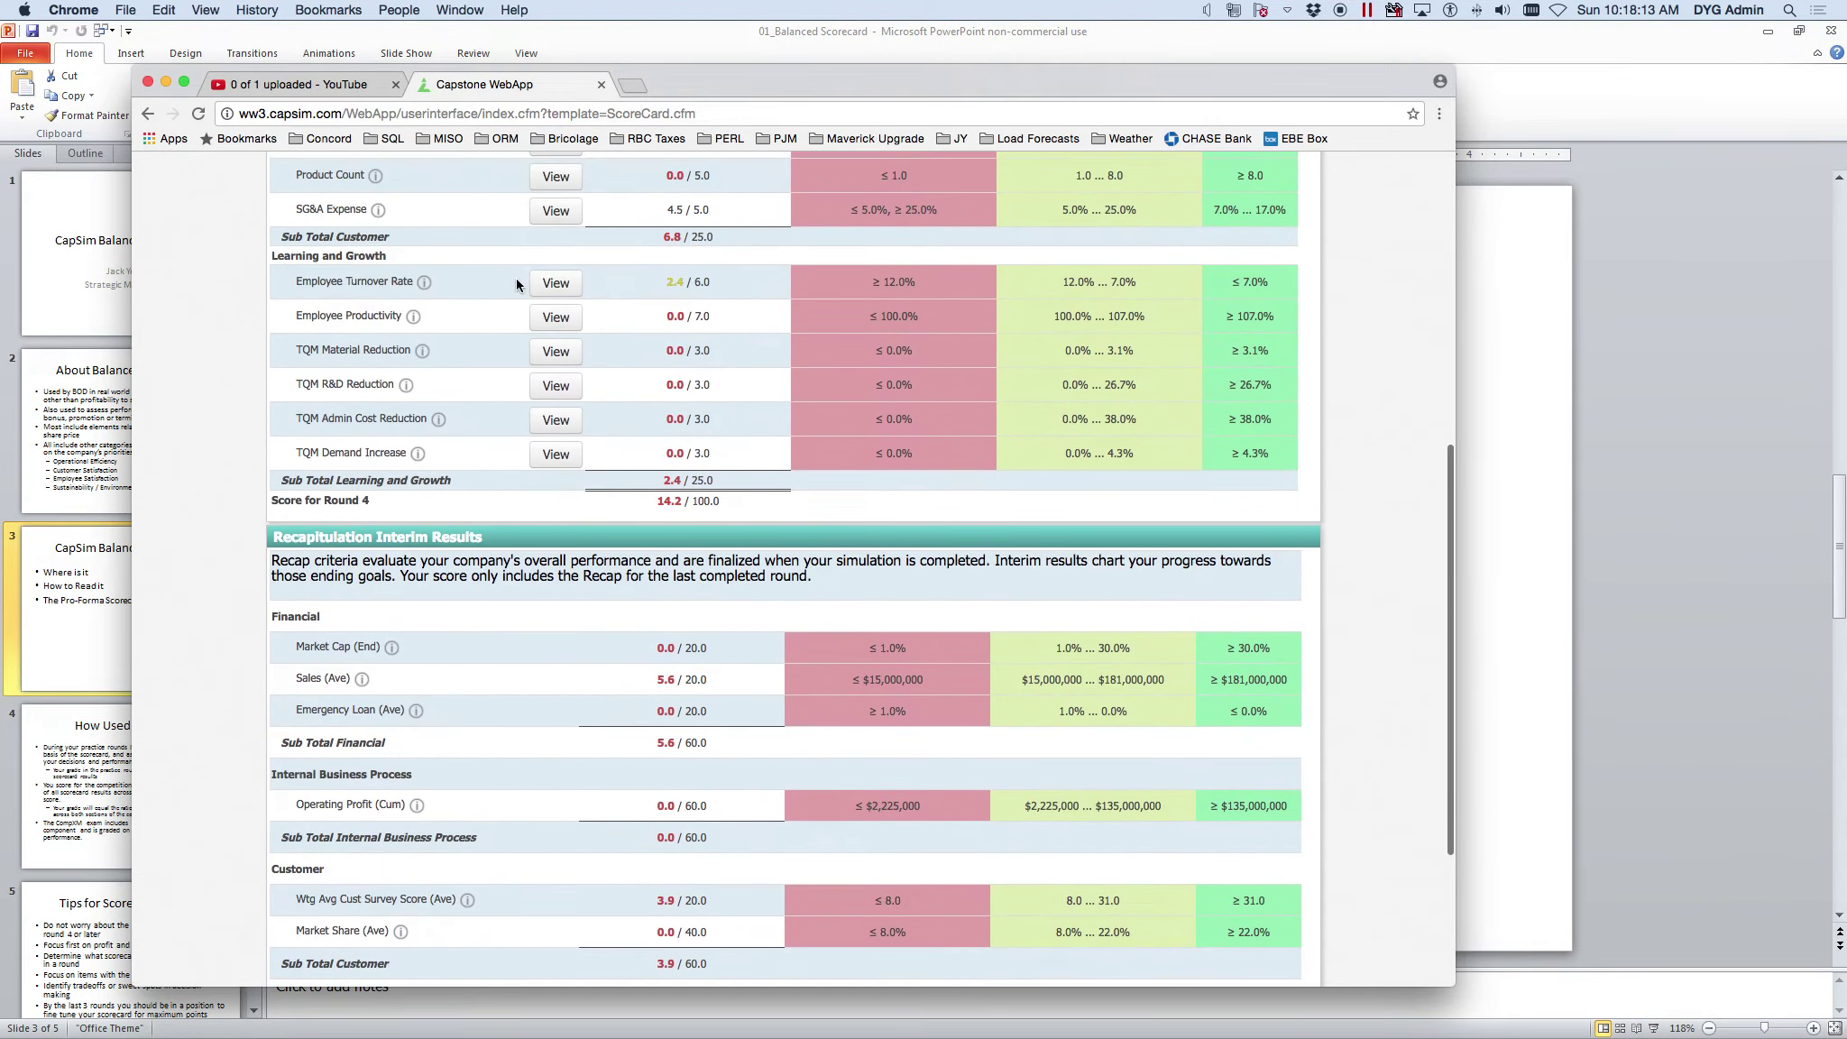
{"action": "scroll", "coordinate": [529, 701], "scroll_direction": "down", "scroll_amount": 5}
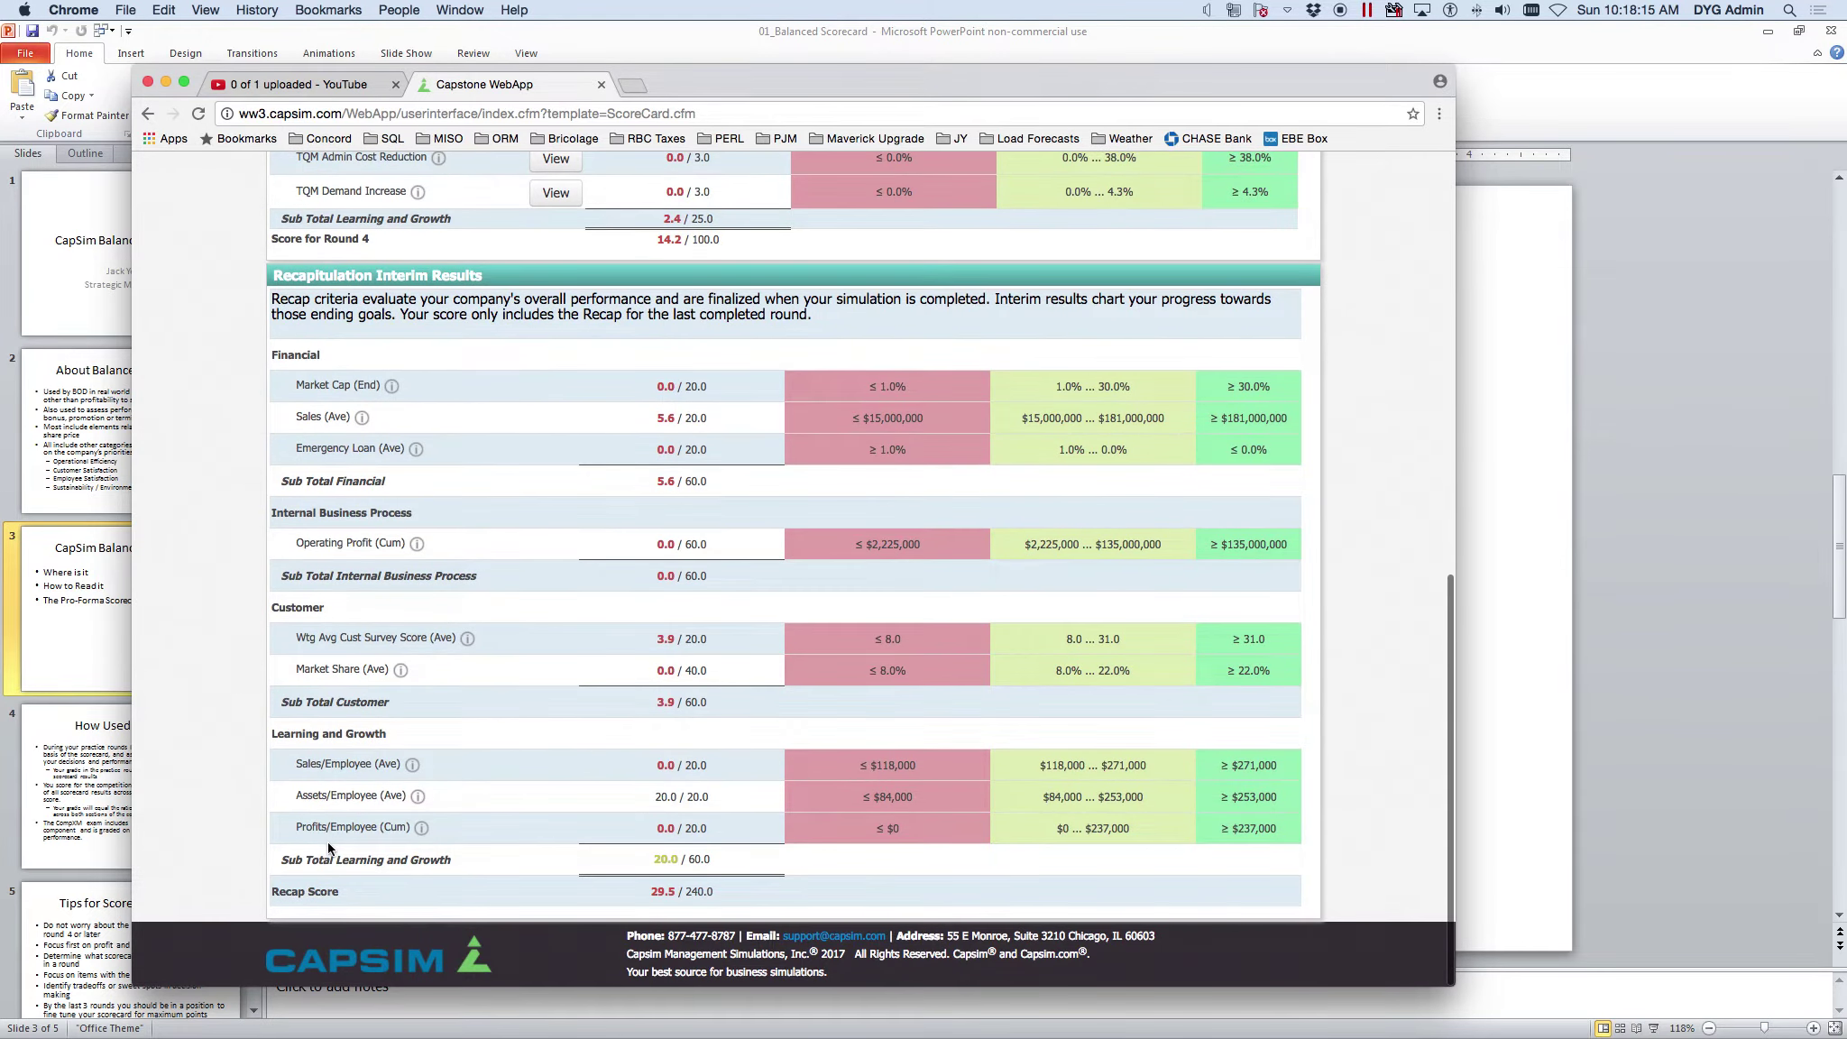
{"action": "scroll", "coordinate": [499, 612], "scroll_direction": "up", "scroll_amount": 1}
{"action": "scroll", "coordinate": [499, 613], "scroll_direction": "up", "scroll_amount": 15}
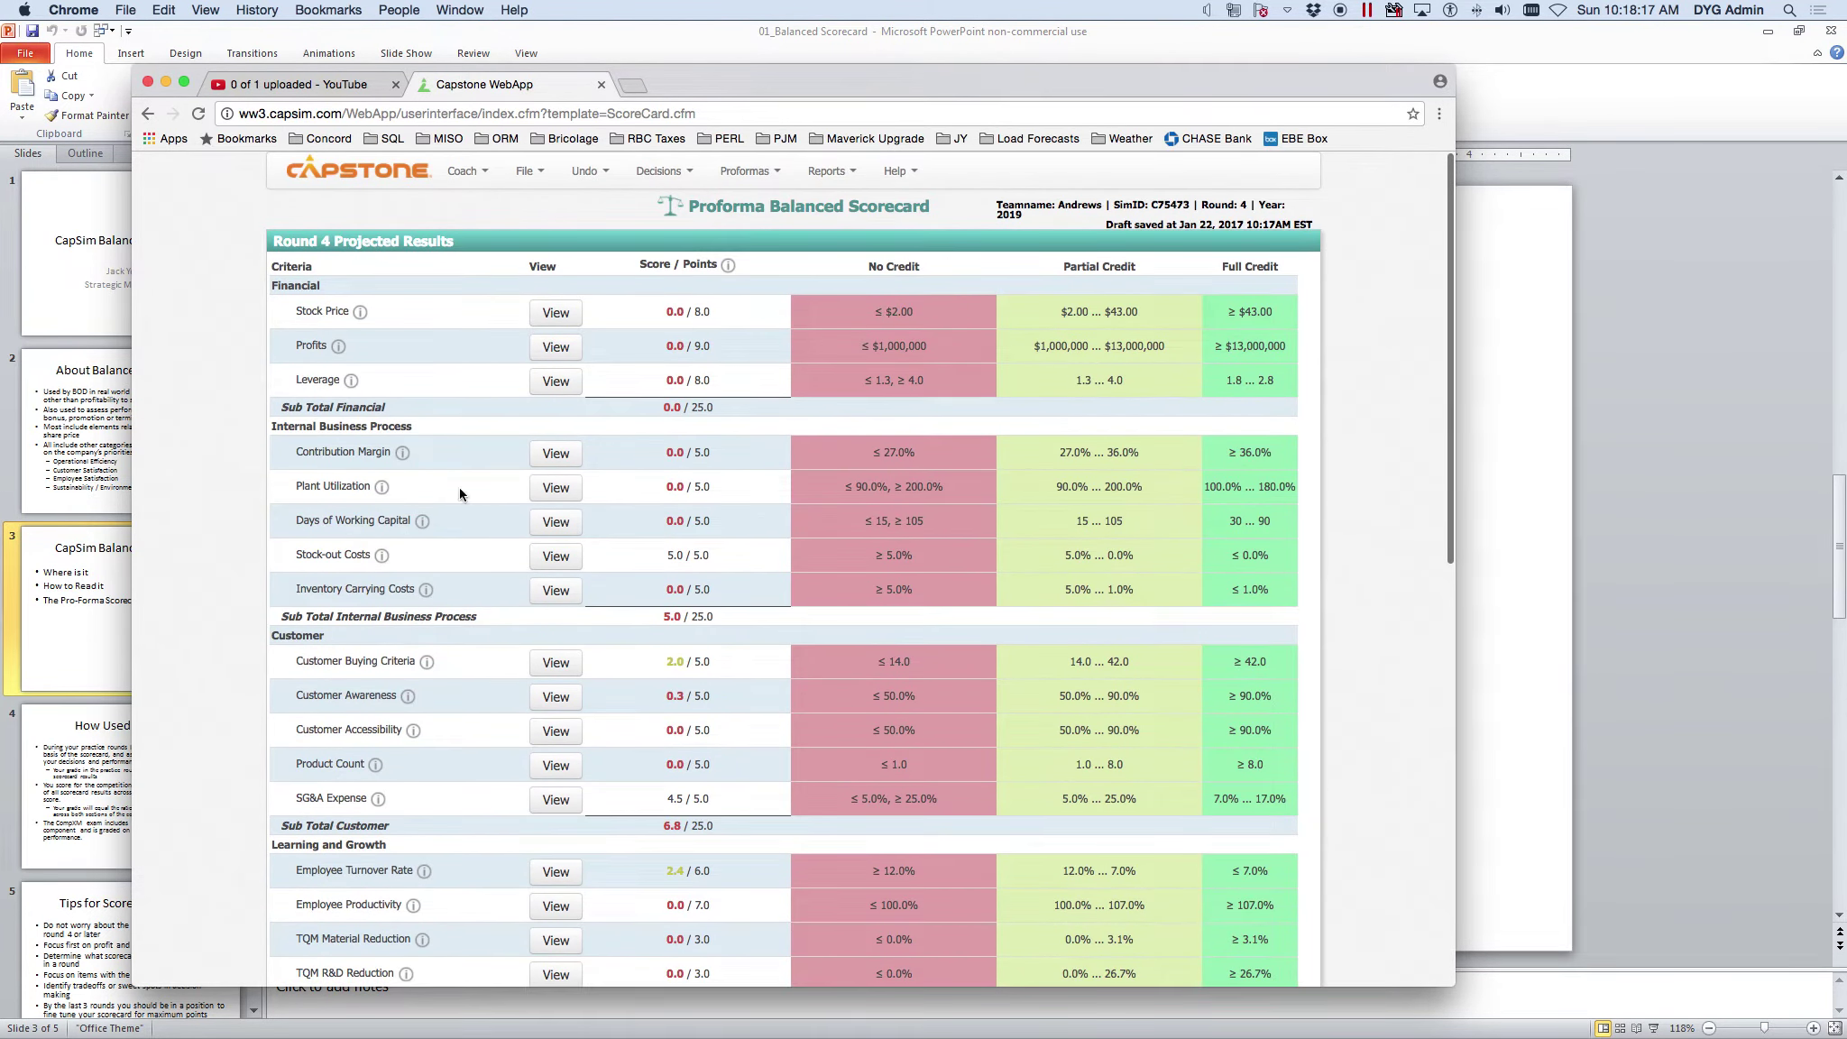
Read the Contribution Margin description and view the Stock Price scoring criteria, closing the criteria window after reading.
{"action": "mouse_move", "coordinate": [406, 457]}
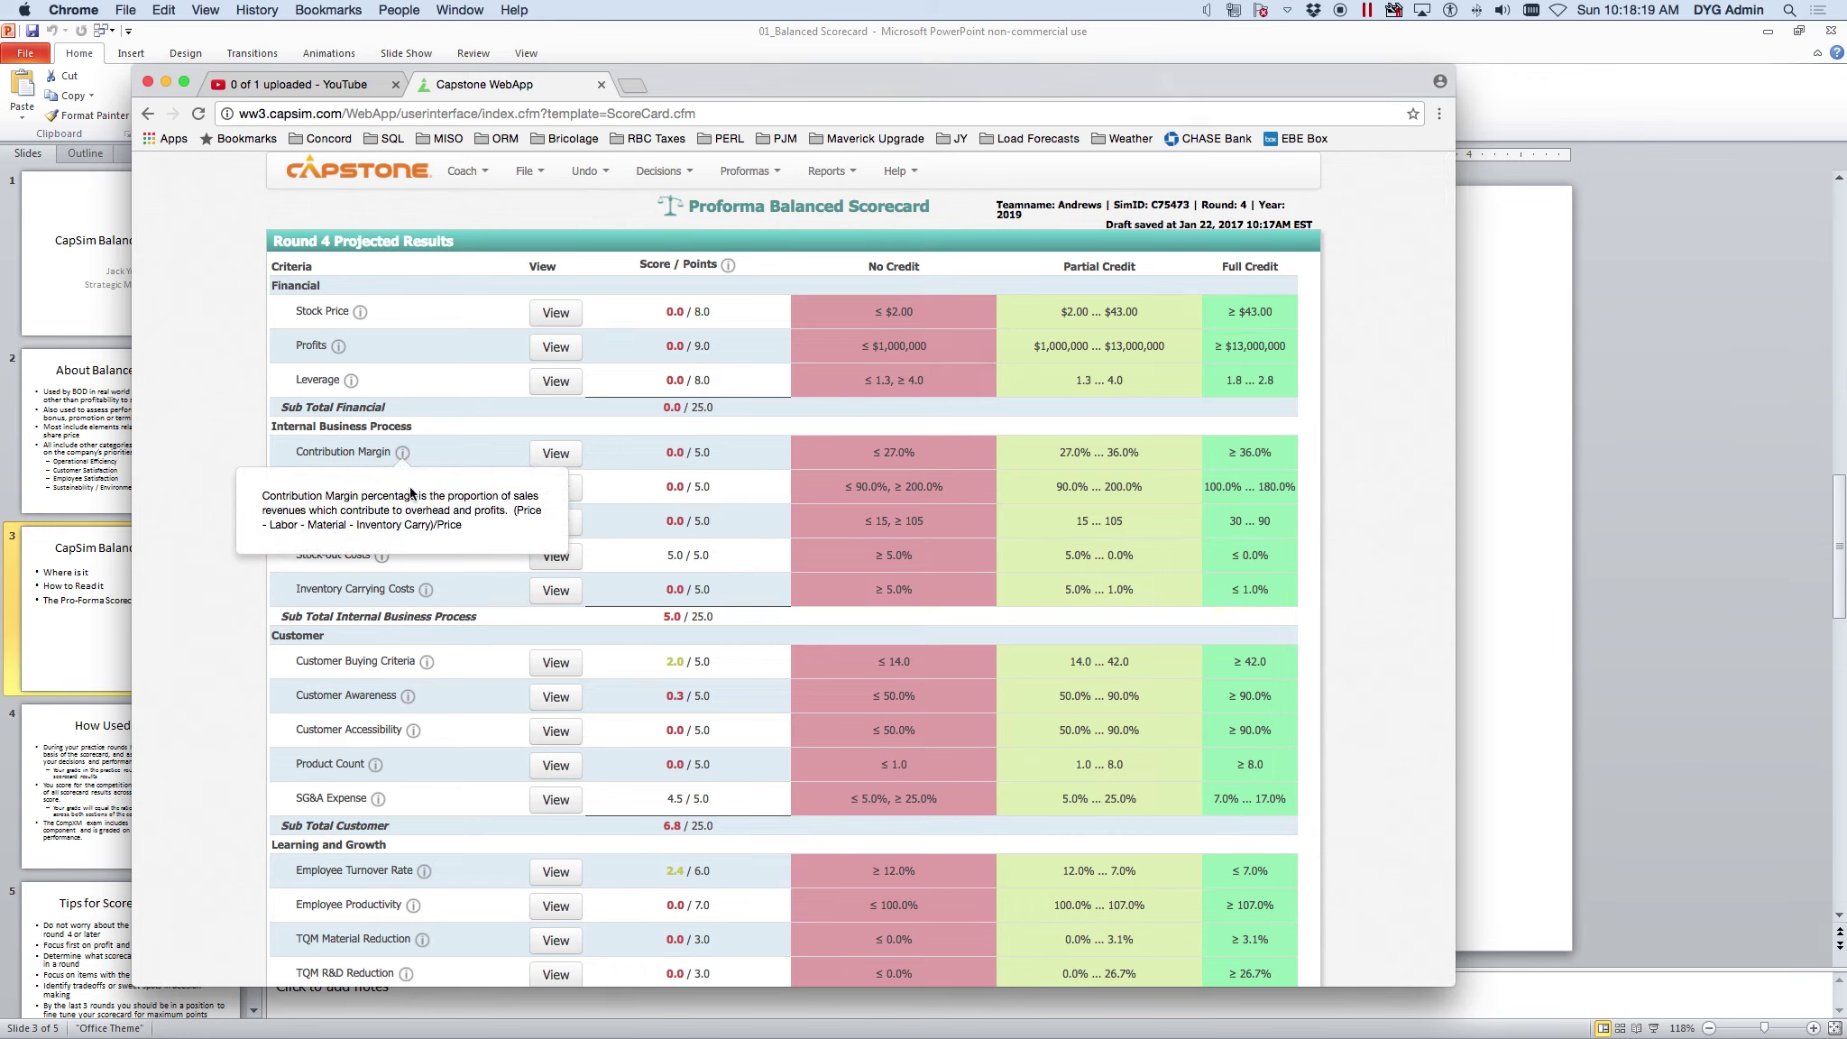
{"action": "left_click", "coordinate": [559, 317]}
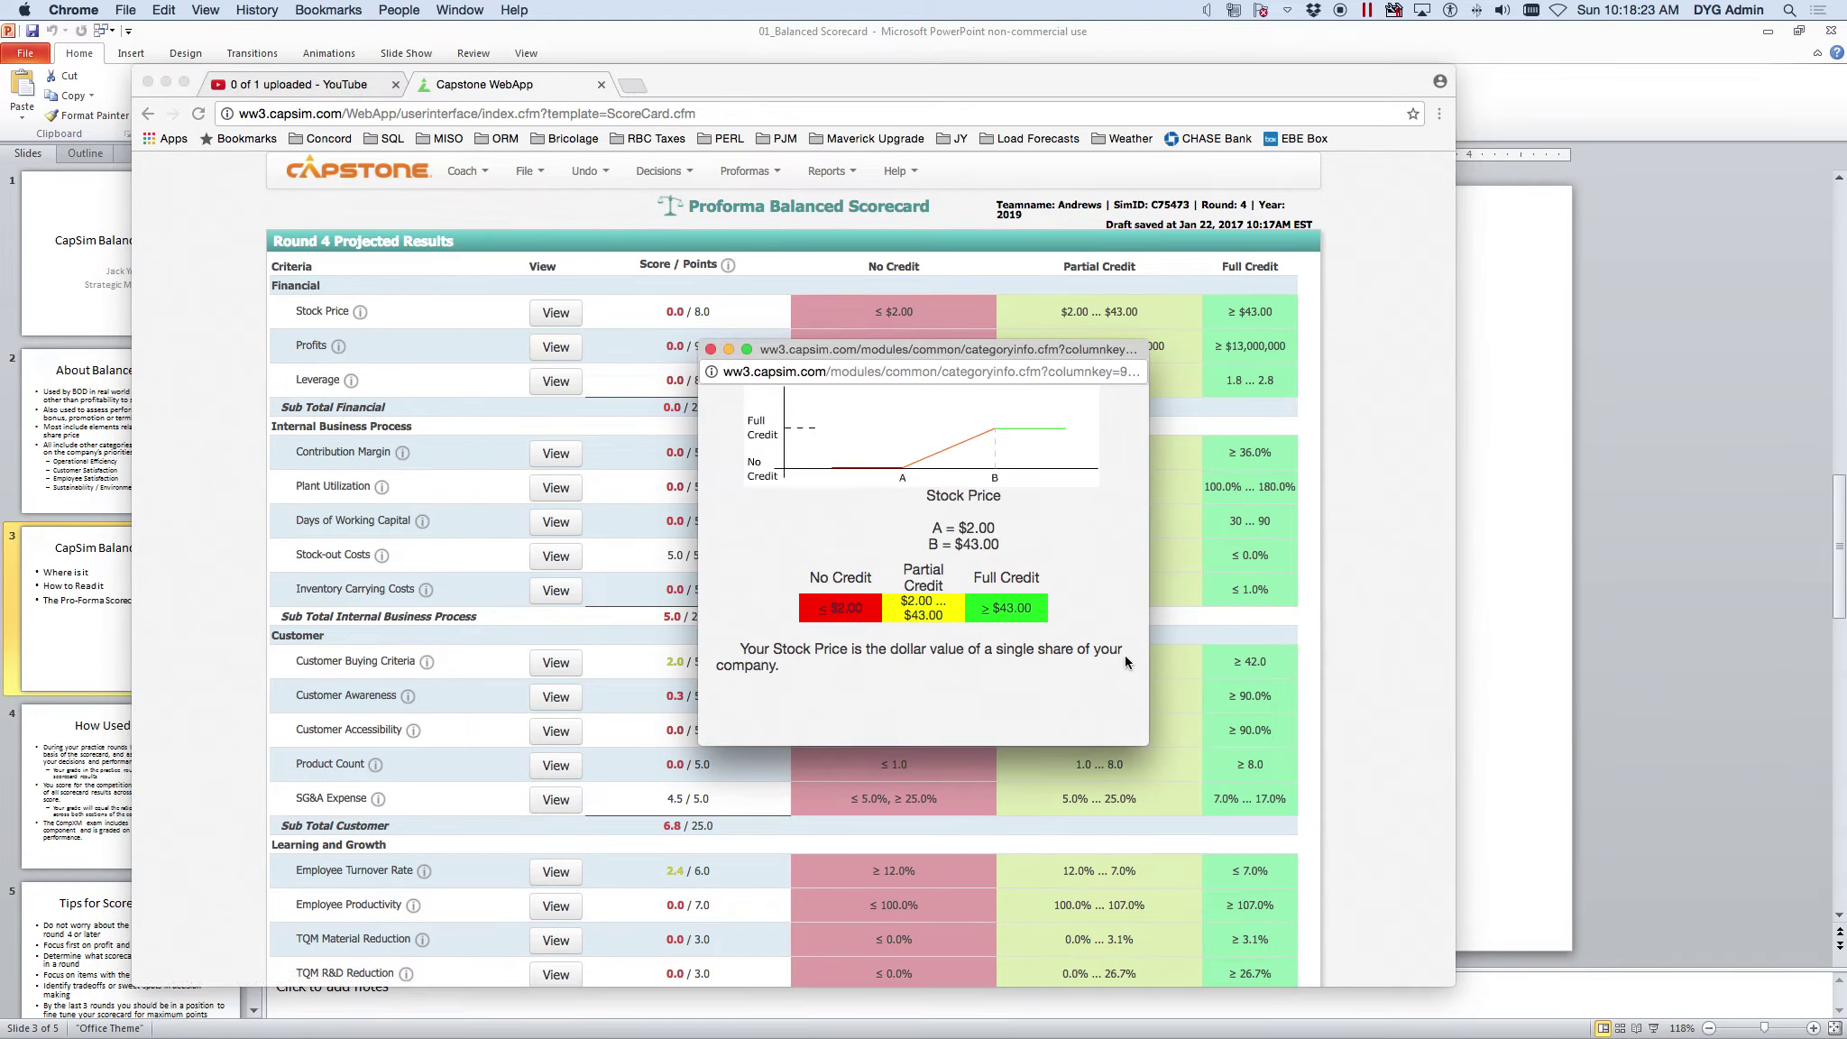
{"action": "left_click", "coordinate": [708, 350]}
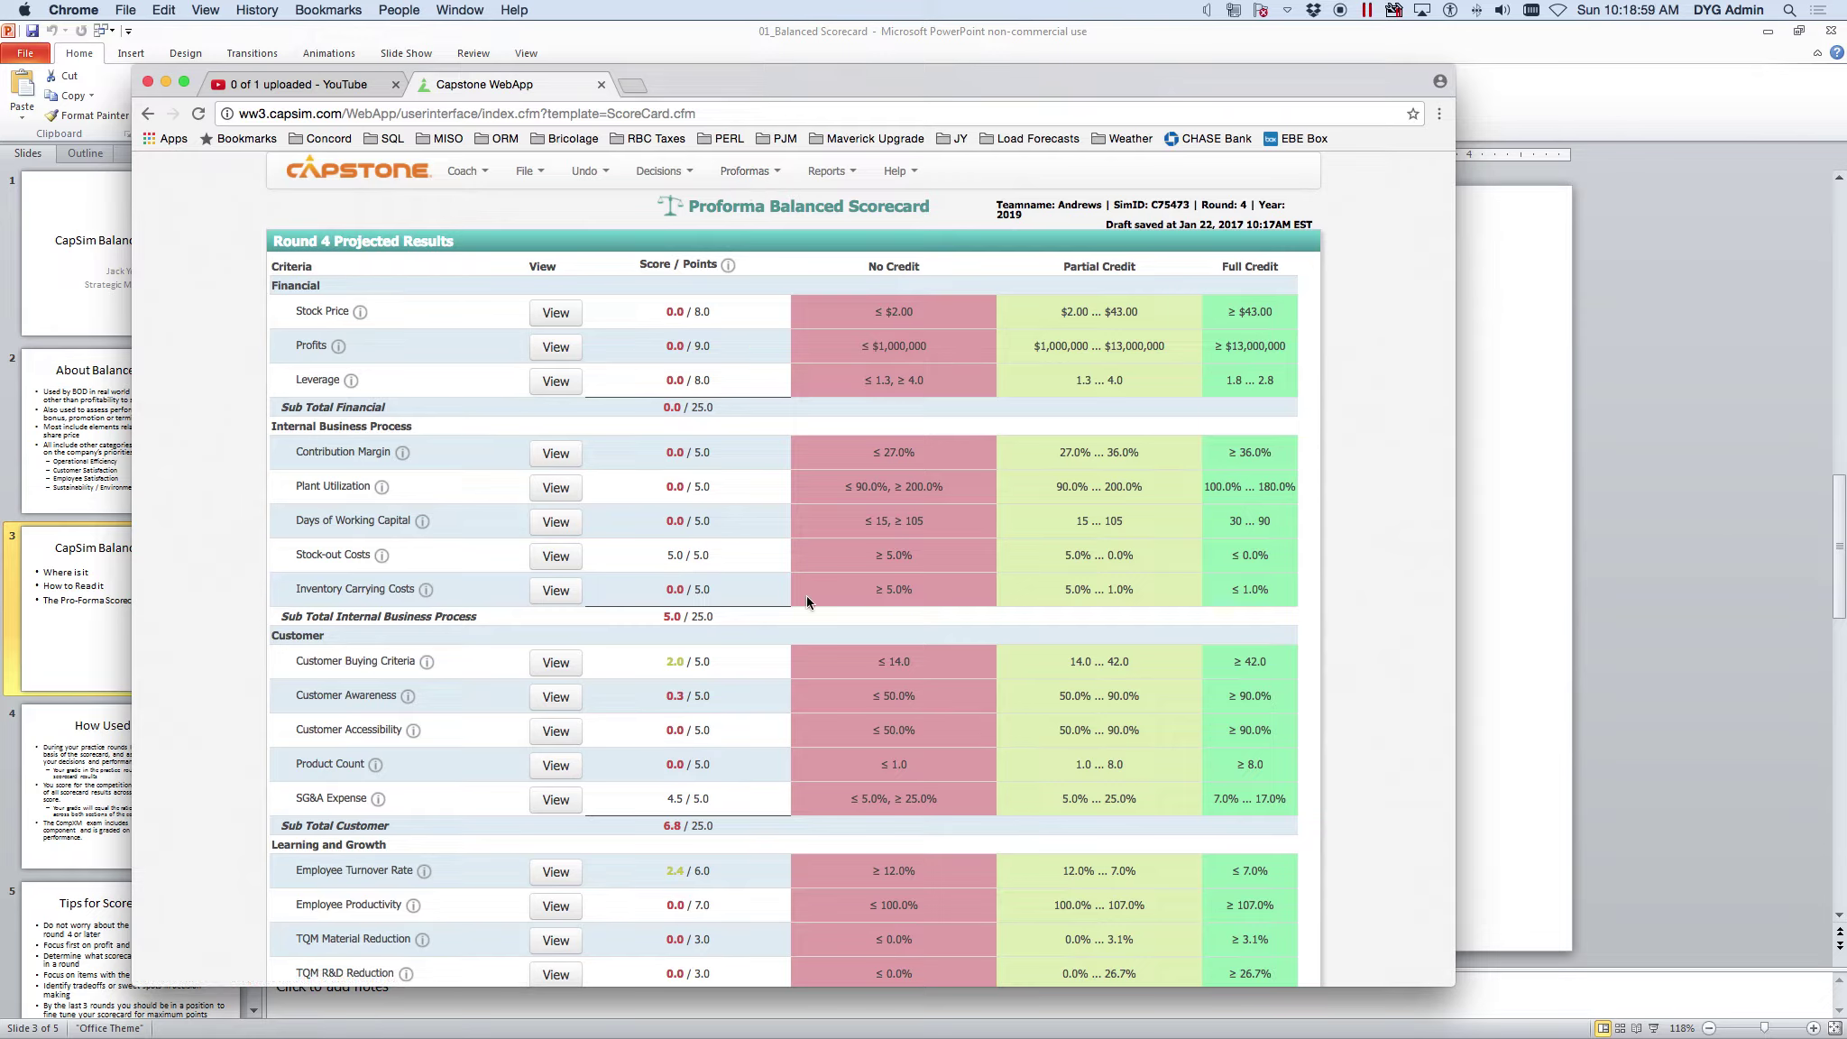
Look through the proforma scorecard's criteria again and display the explanation of the Score / Points column.
{"action": "scroll", "coordinate": [805, 597], "scroll_direction": "down", "scroll_amount": 5}
{"action": "scroll", "coordinate": [805, 594], "scroll_direction": "up", "scroll_amount": 6}
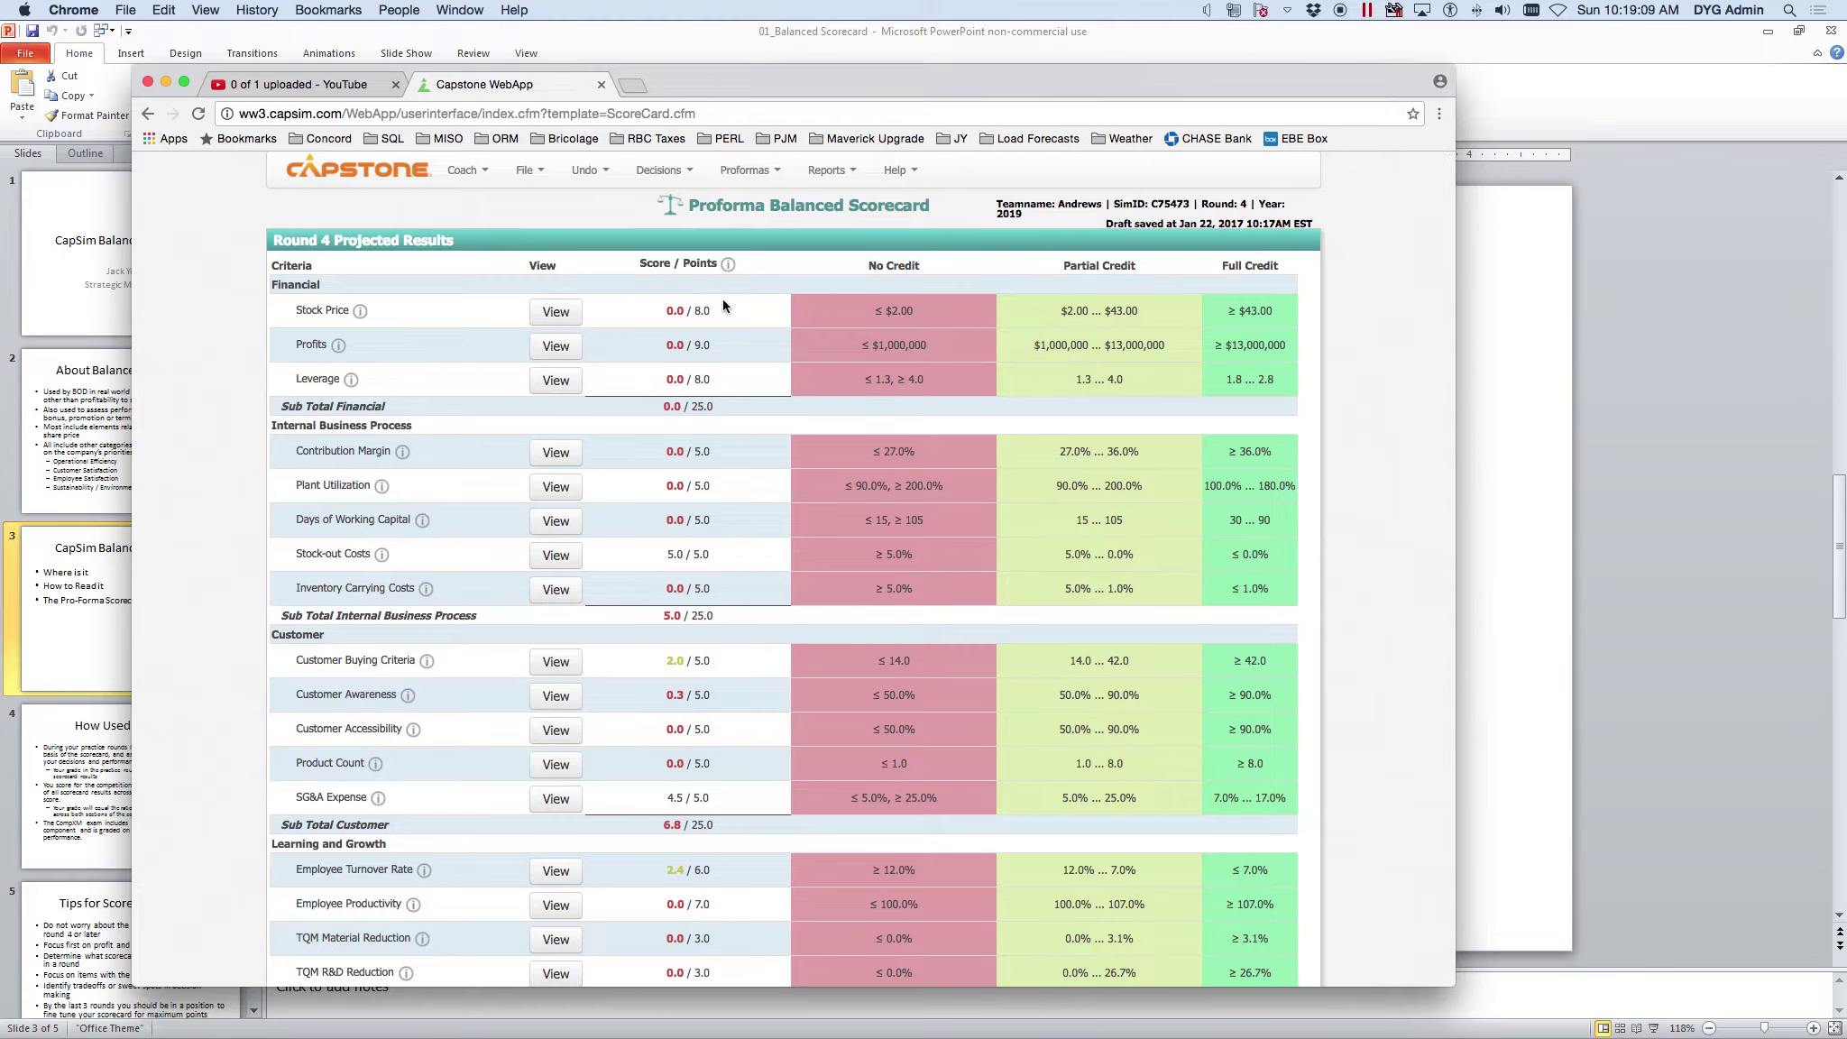
{"action": "scroll", "coordinate": [726, 298], "scroll_direction": "up", "scroll_amount": 1}
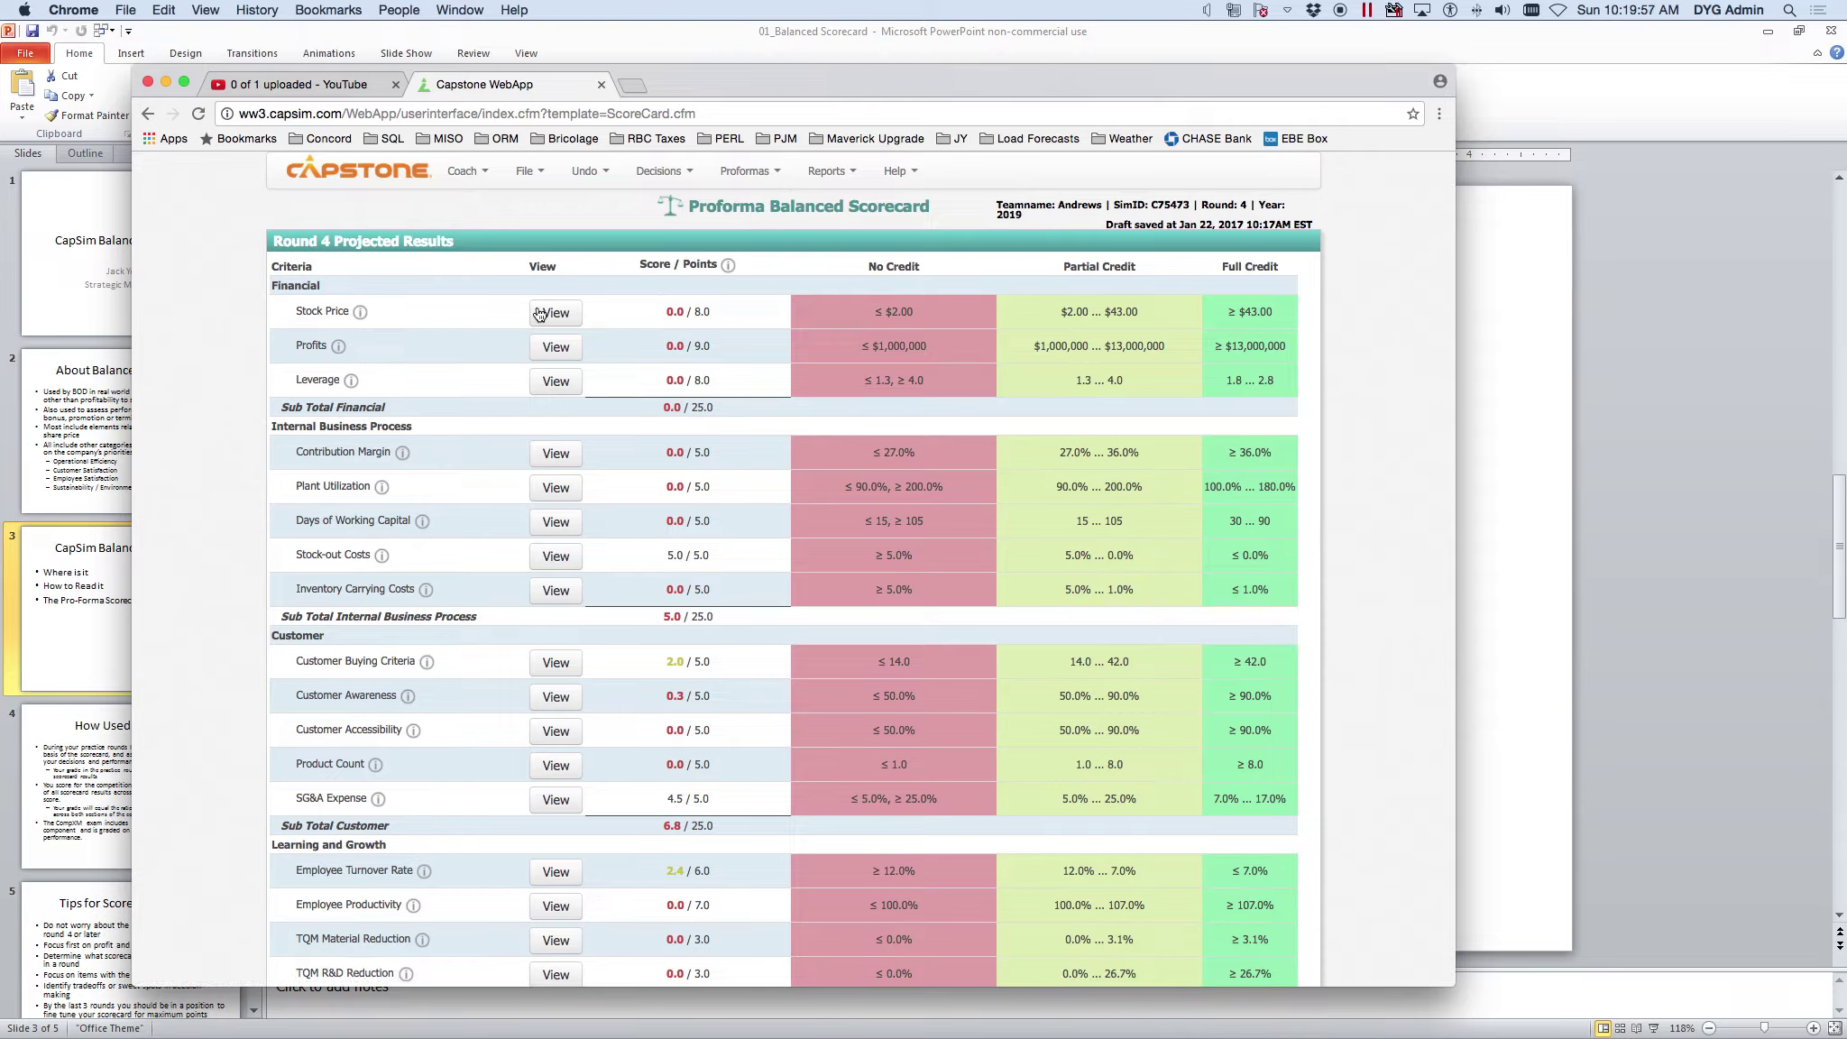
{"action": "left_click", "coordinate": [729, 271]}
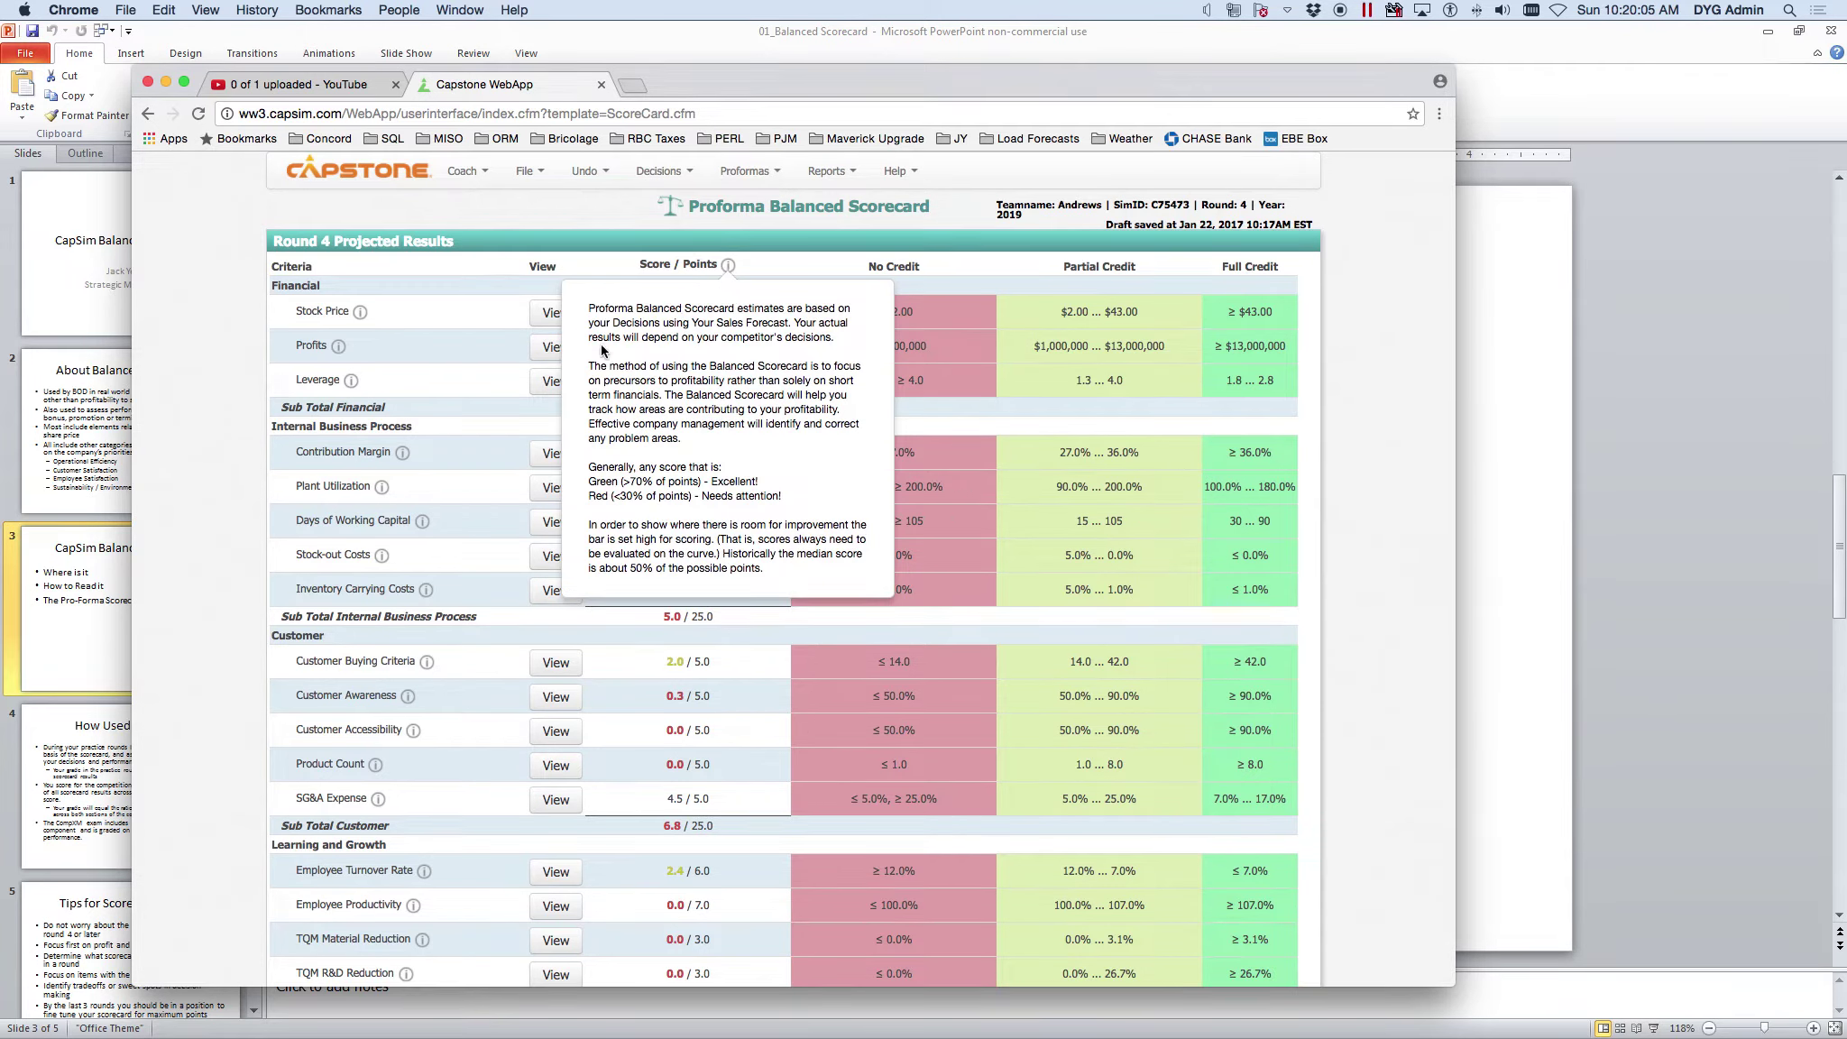
Dismiss the Score / Points explanation and look over the Round 4 projected results on the proforma scorecard.
{"action": "left_click", "coordinate": [727, 268]}
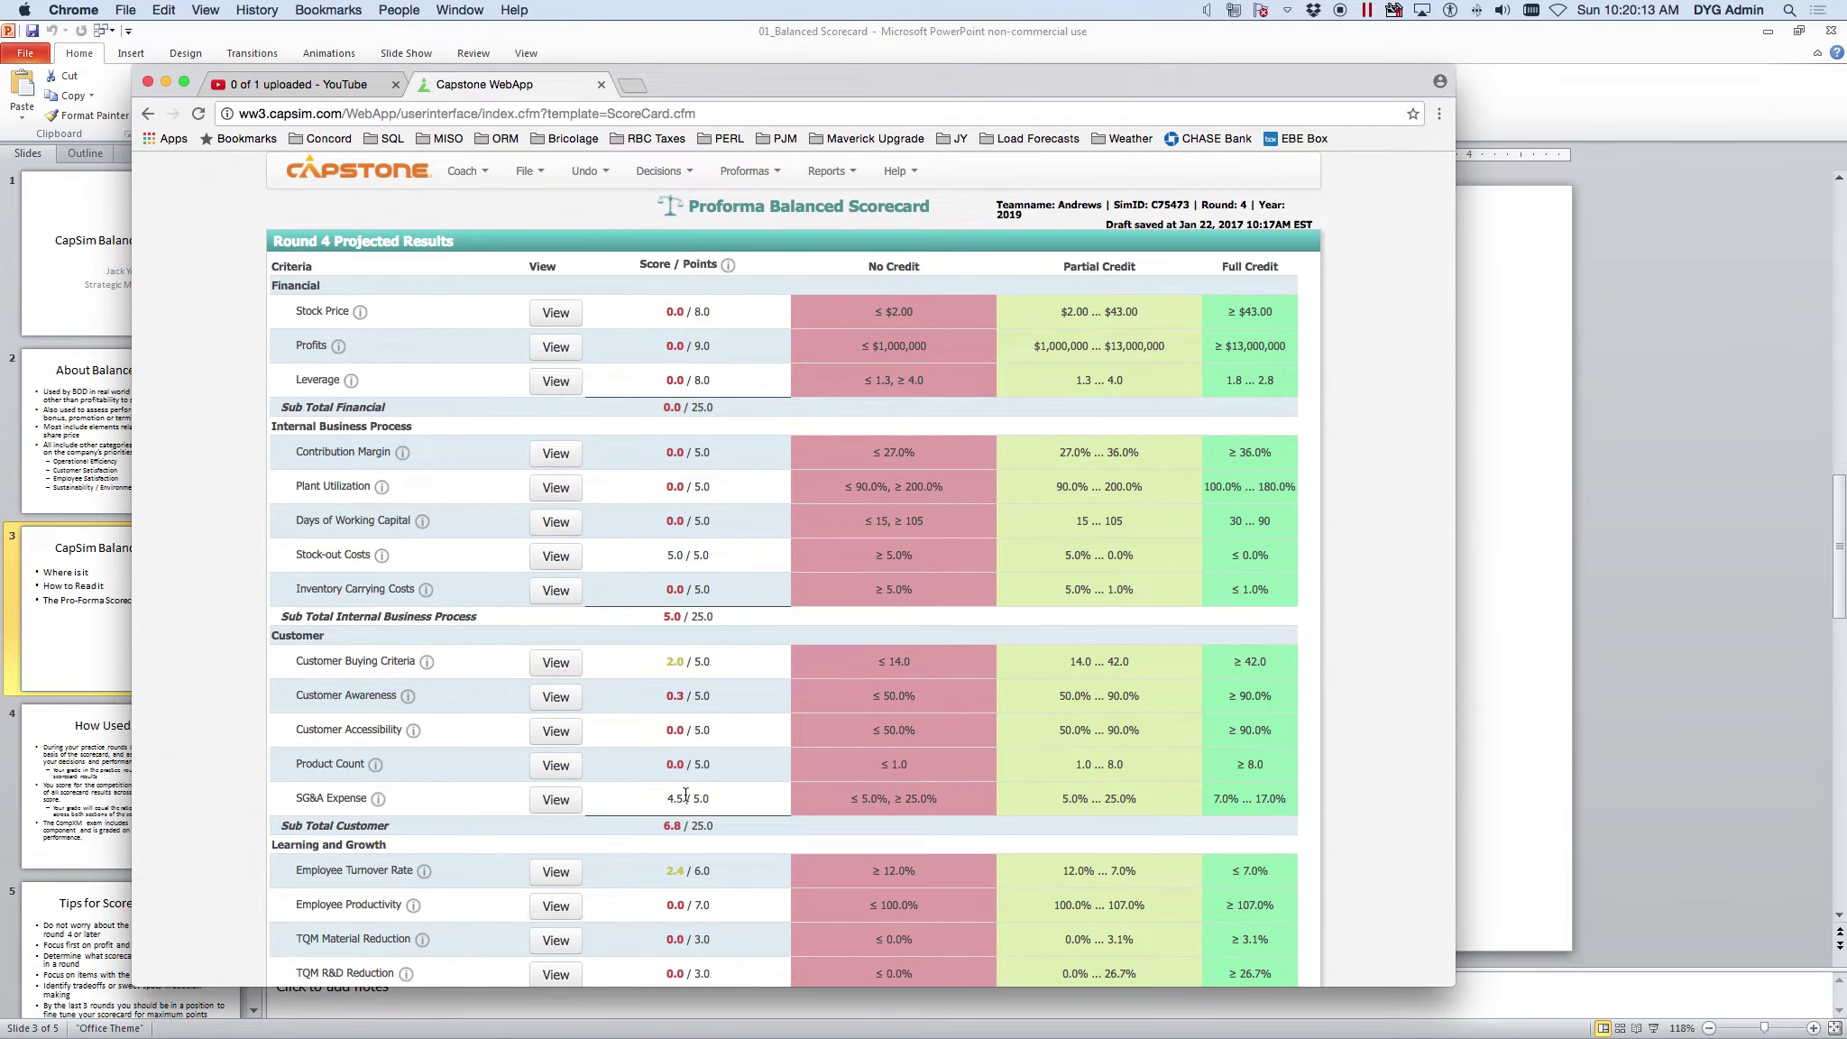
{"action": "scroll", "coordinate": [748, 766], "scroll_direction": "down", "scroll_amount": 4}
{"action": "scroll", "coordinate": [746, 722], "scroll_direction": "up", "scroll_amount": 5}
{"action": "scroll", "coordinate": [745, 690], "scroll_direction": "down", "scroll_amount": 1}
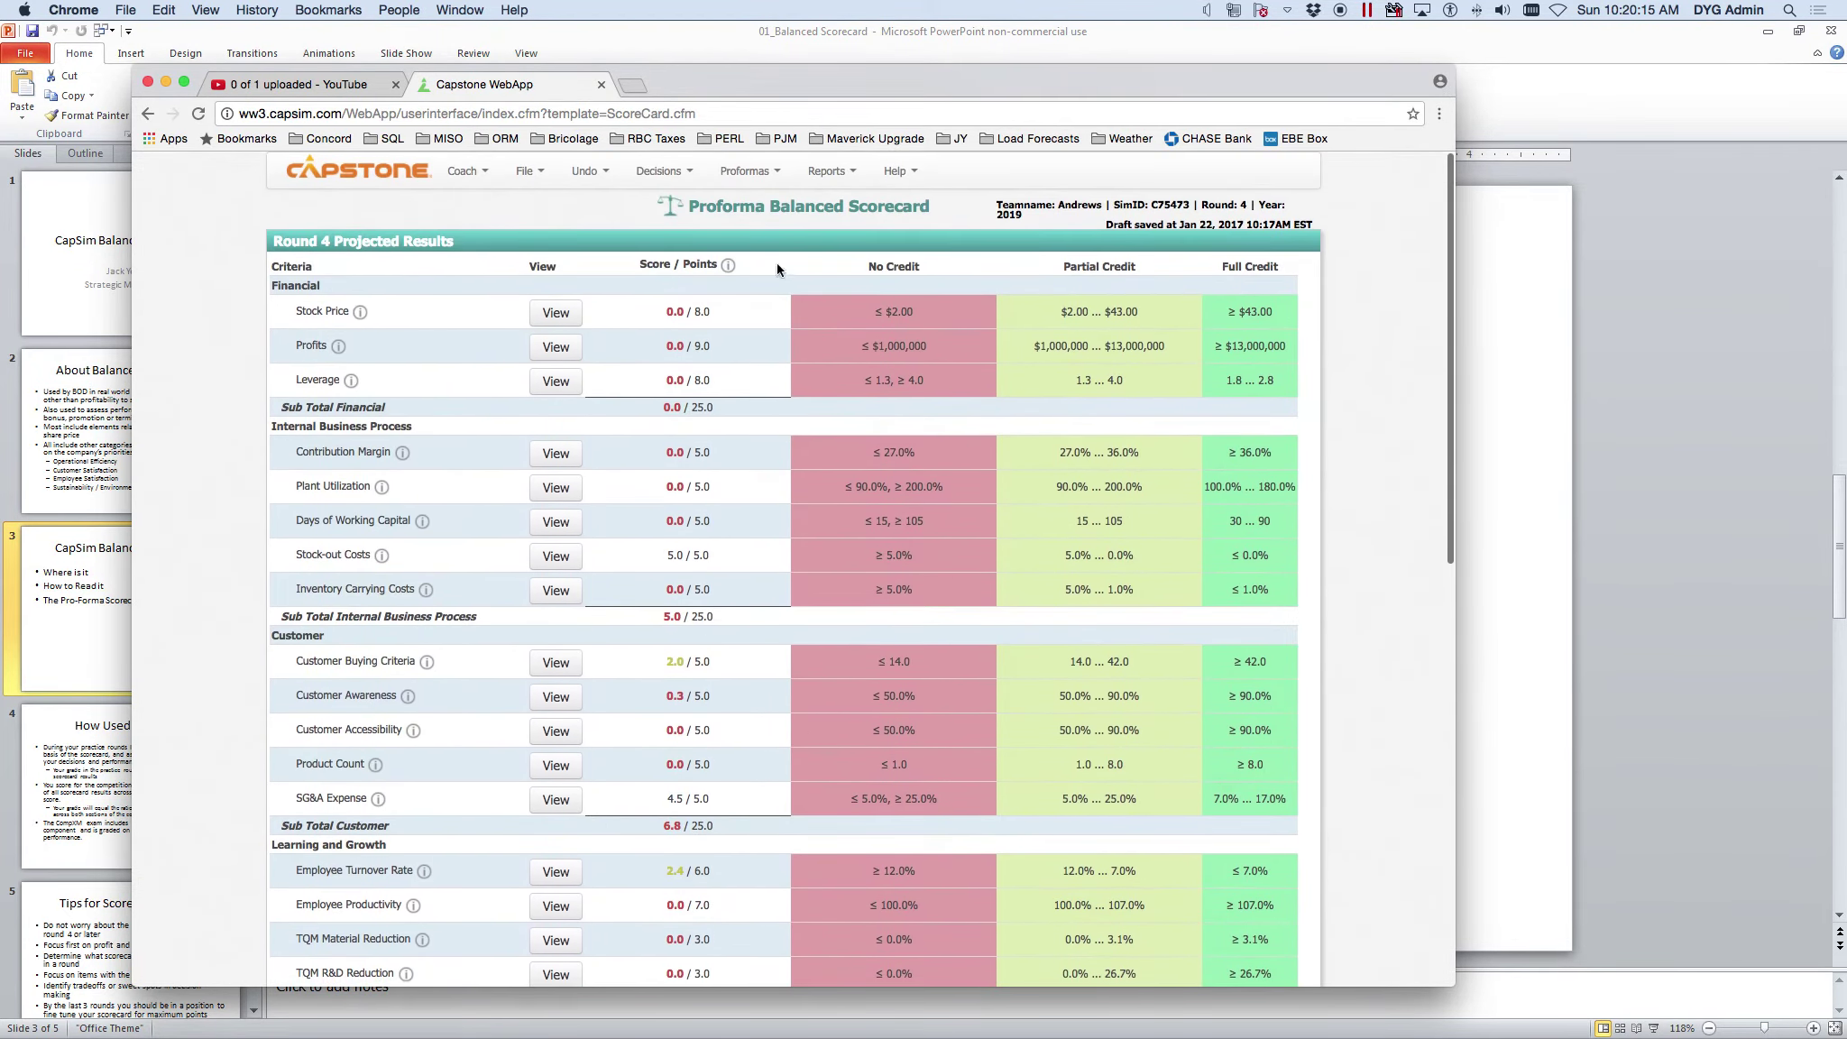
View the proforma Balance Sheet, followed by the proforma financial ratios.
{"action": "left_click", "coordinate": [747, 174]}
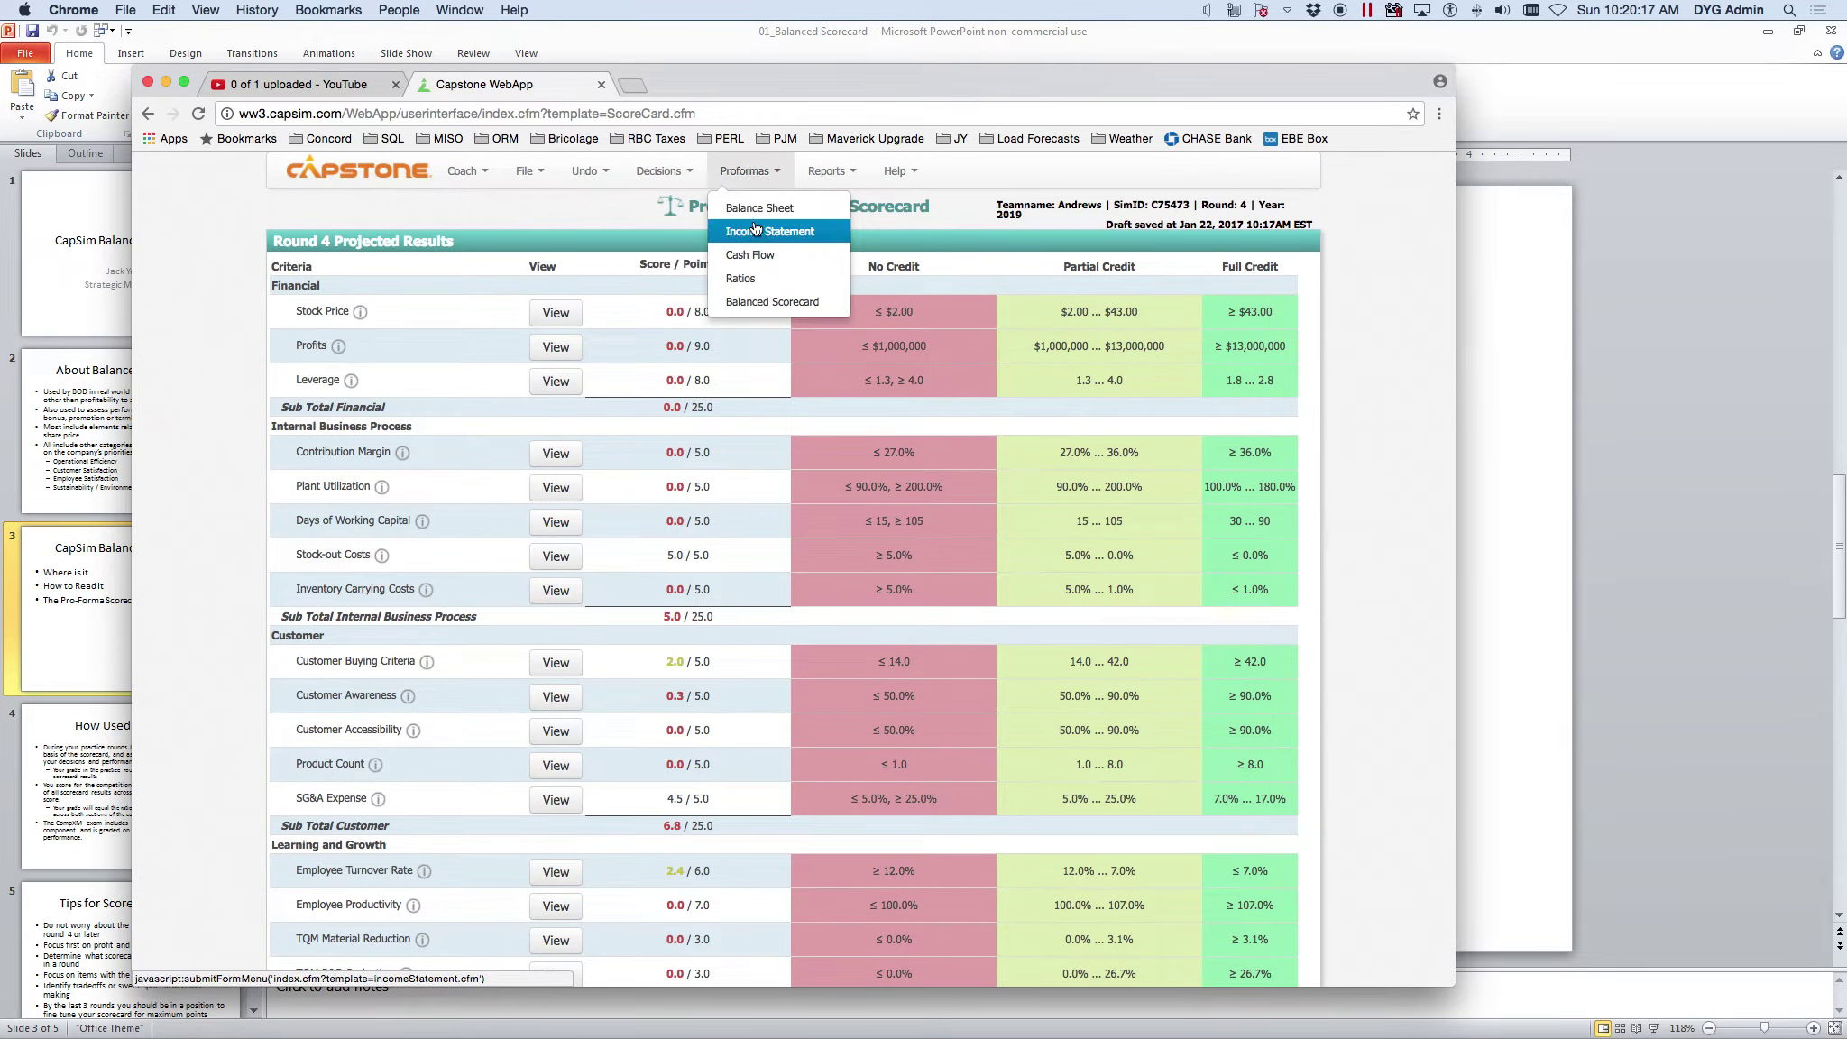
{"action": "left_click", "coordinate": [752, 208]}
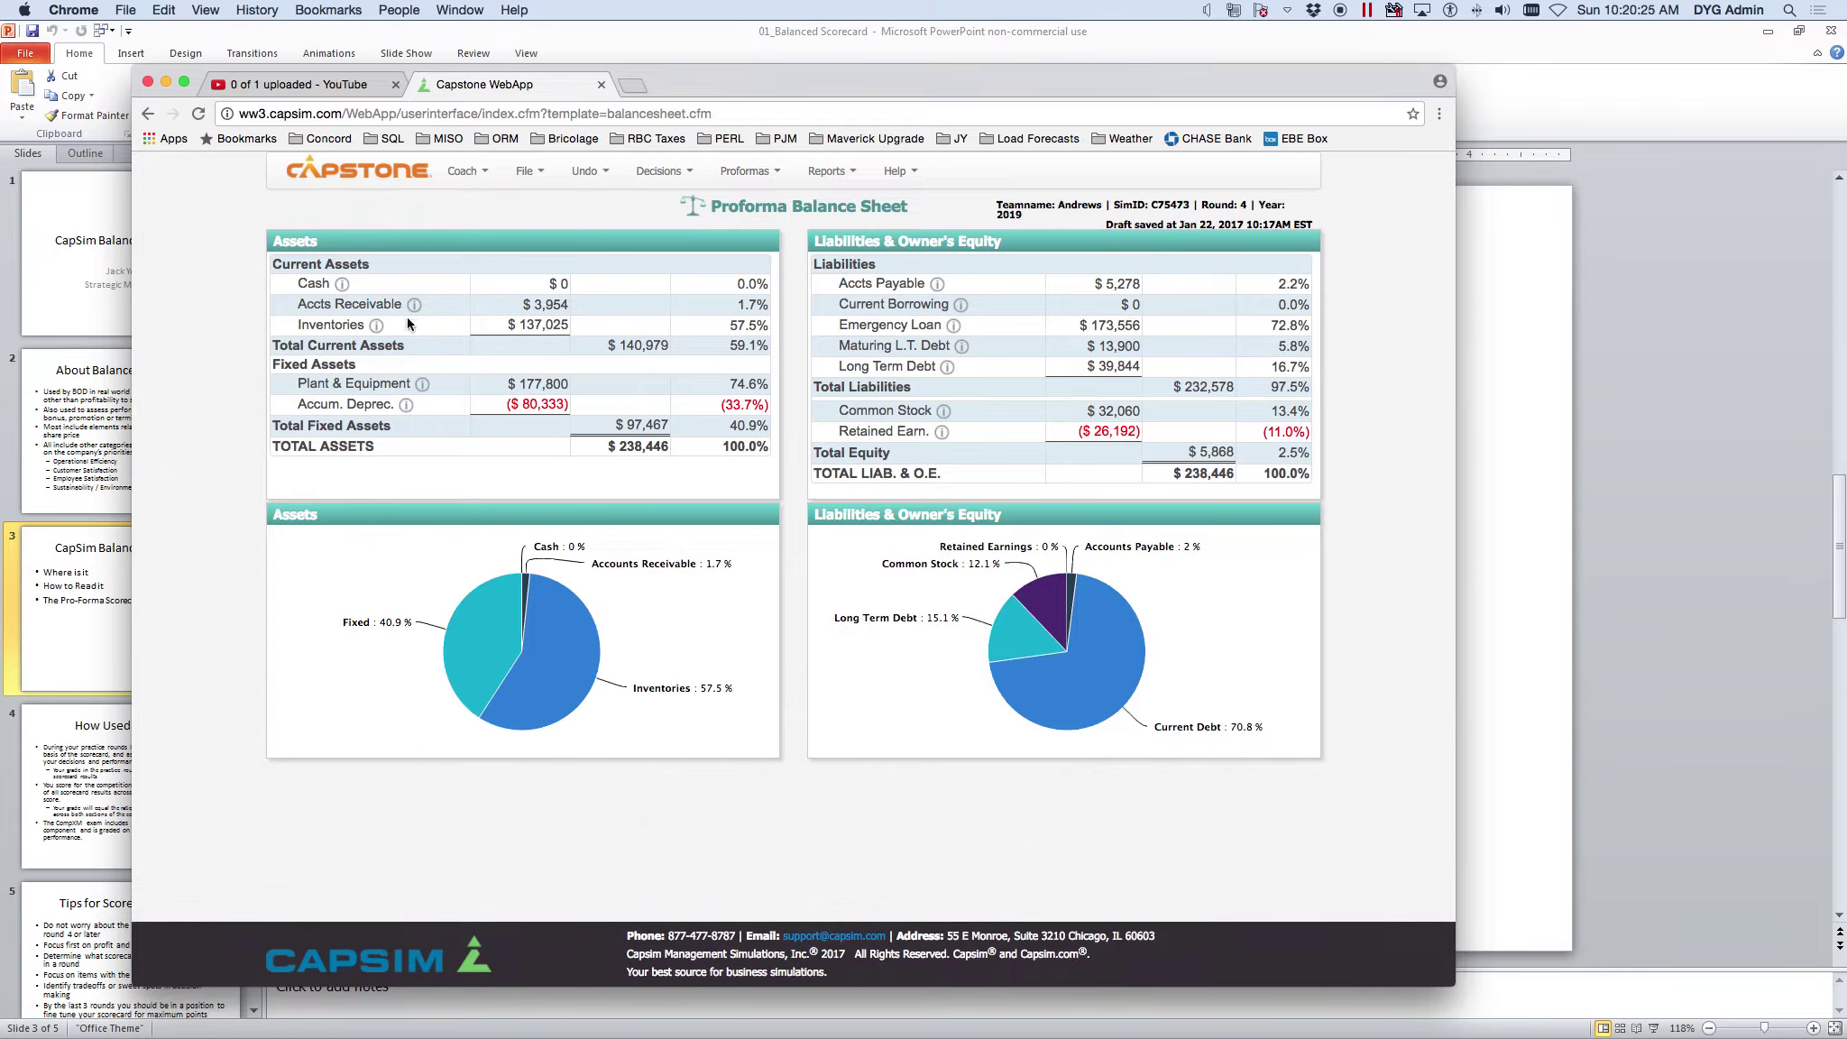
{"action": "left_click", "coordinate": [774, 172]}
{"action": "left_click", "coordinate": [754, 279]}
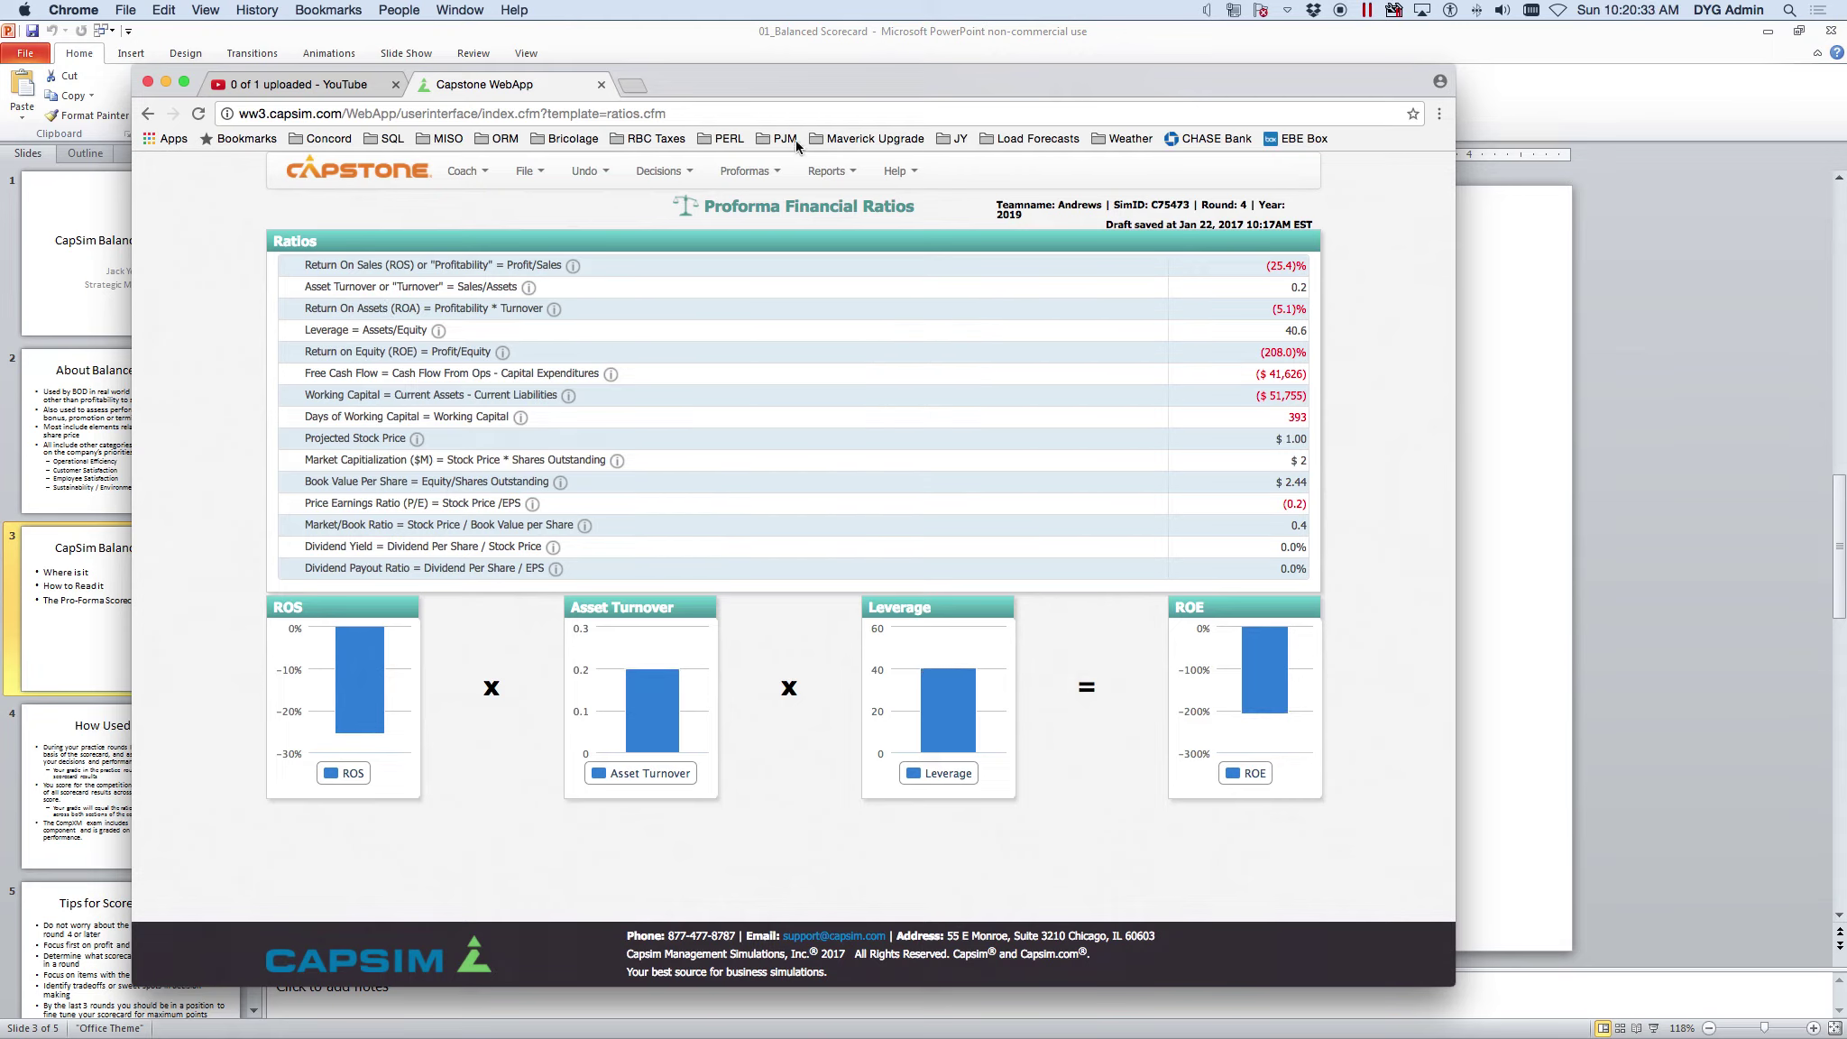
Go back to the proforma Balanced Scorecard to check its financial criteria, and return to the proforma ratios.
{"action": "left_click", "coordinate": [746, 173]}
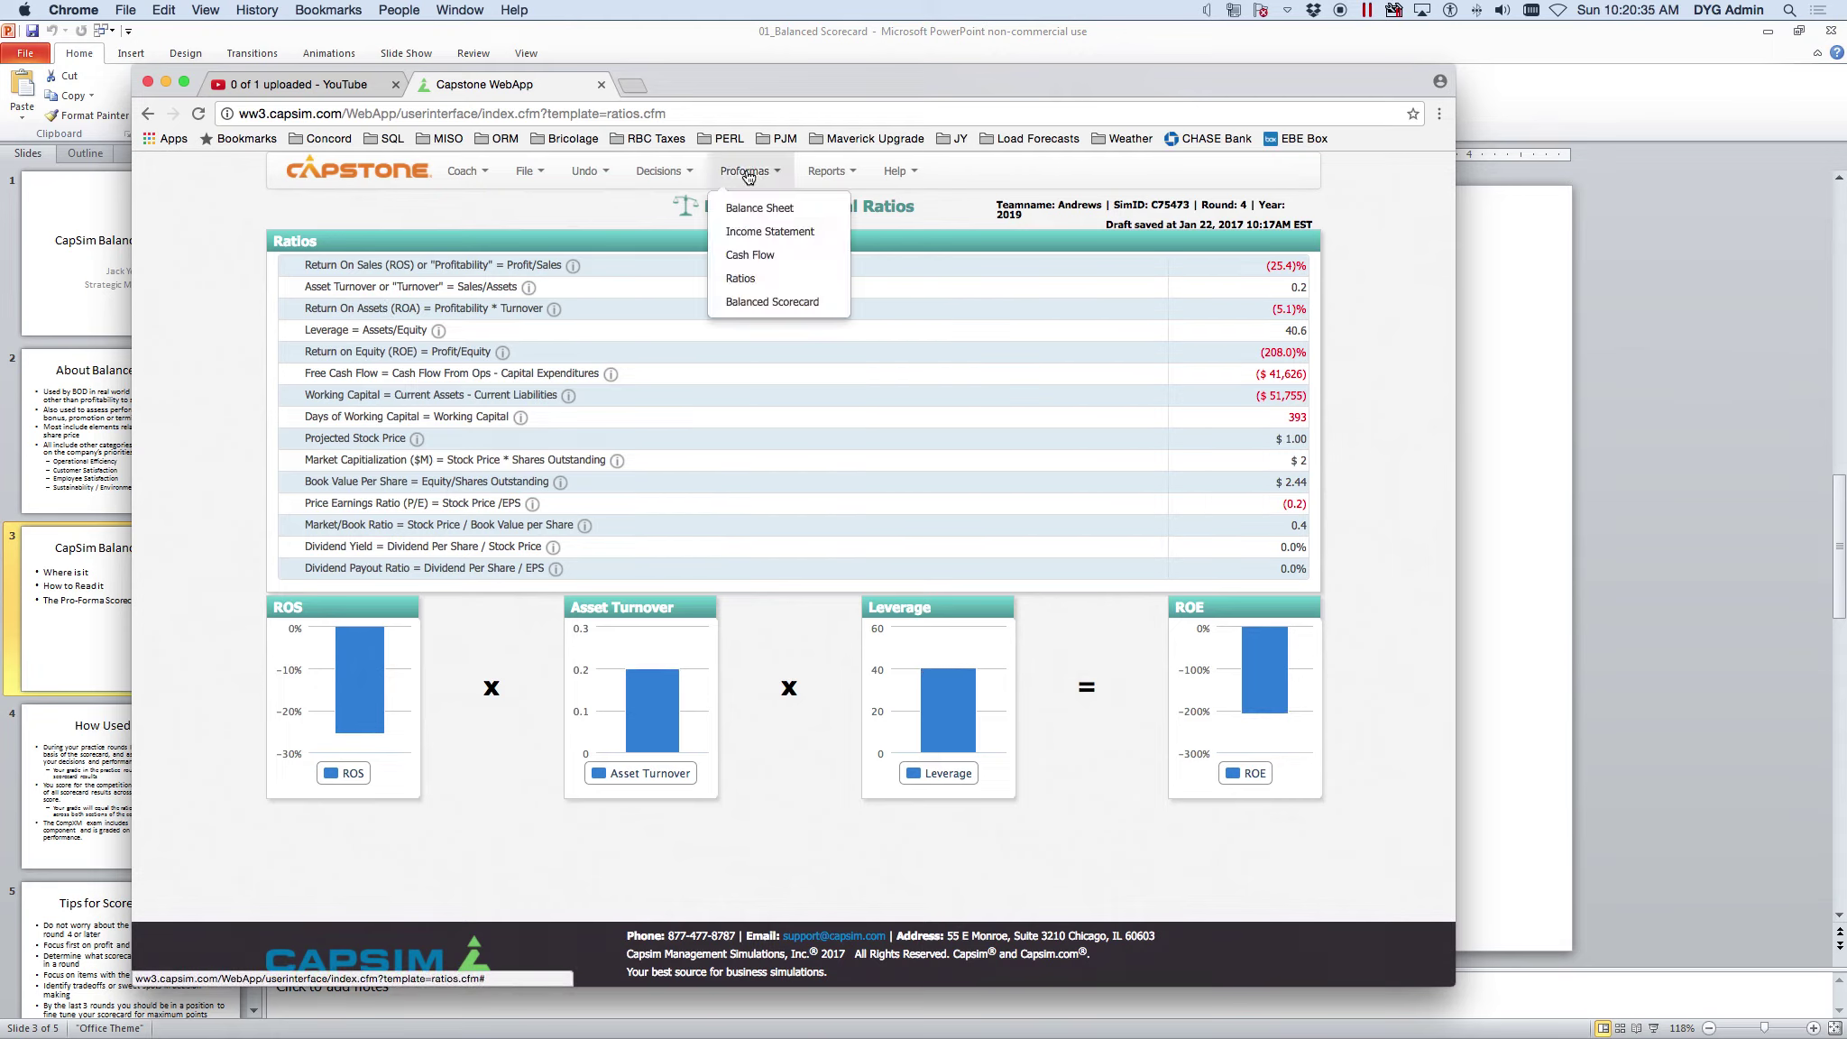
{"action": "left_click", "coordinate": [746, 303]}
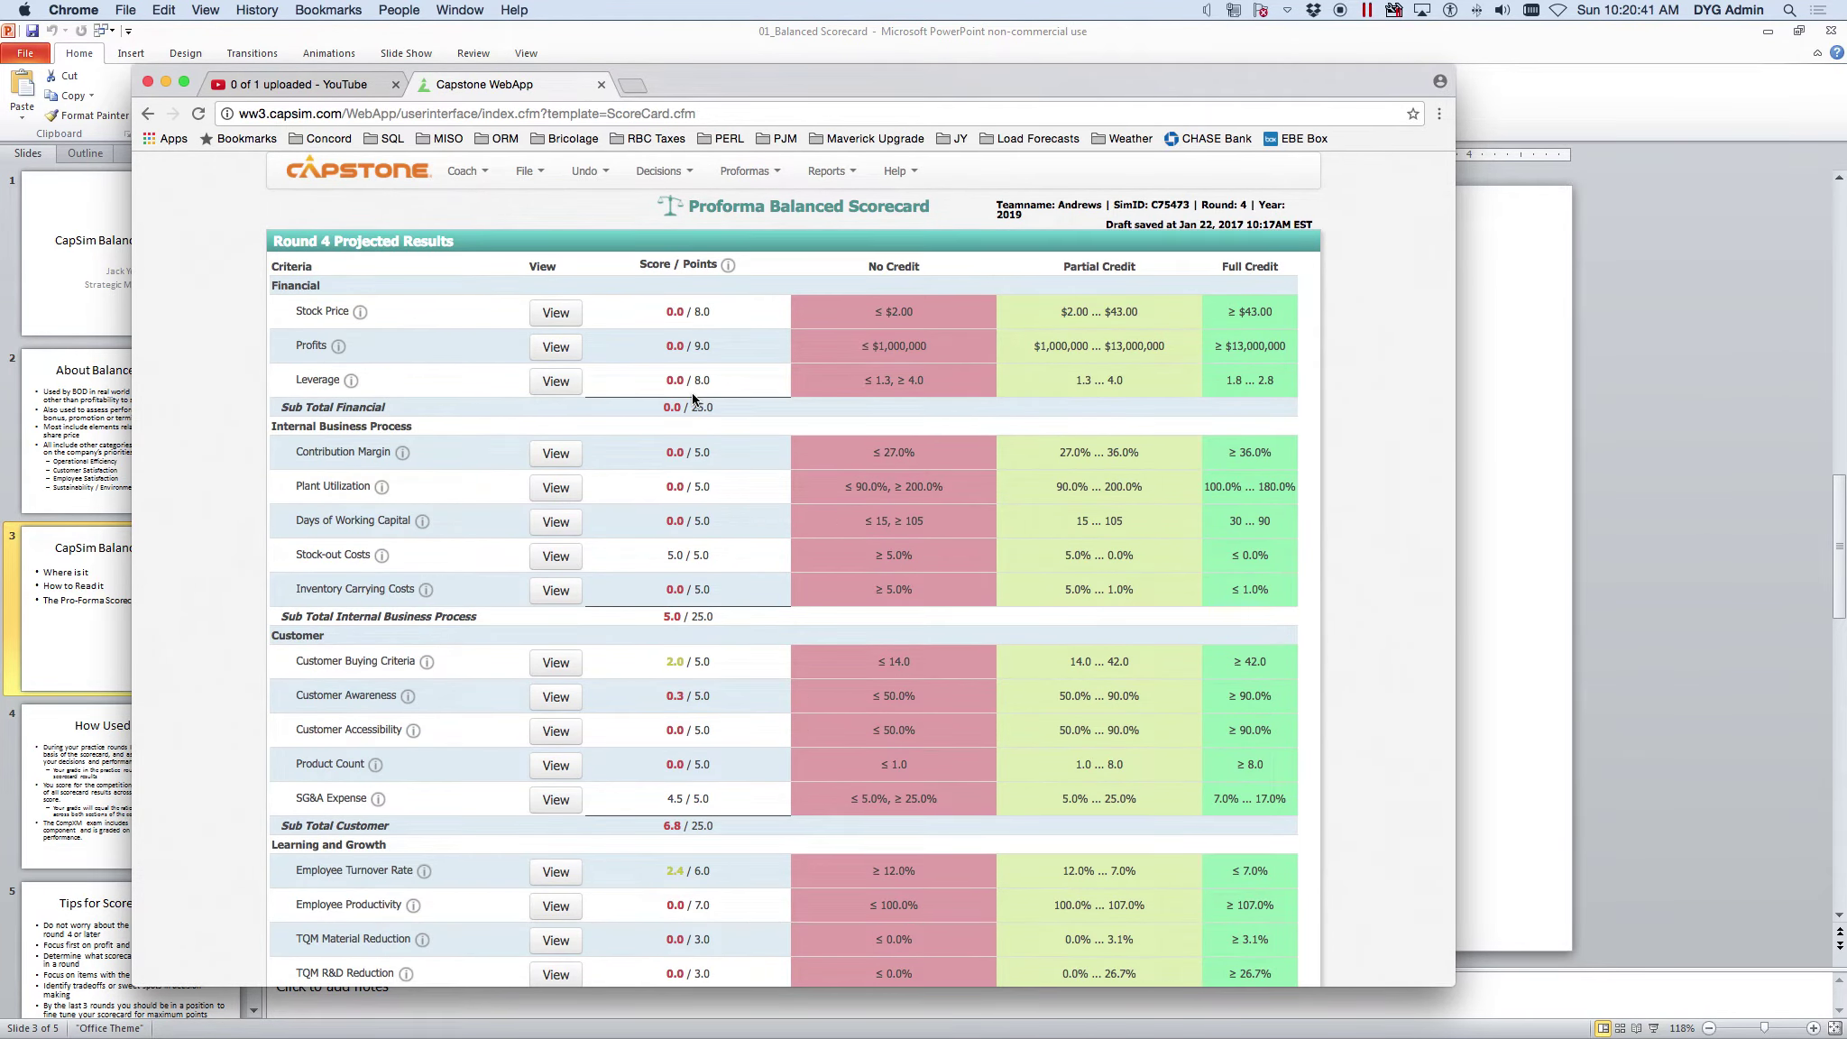
{"action": "left_click", "coordinate": [749, 173]}
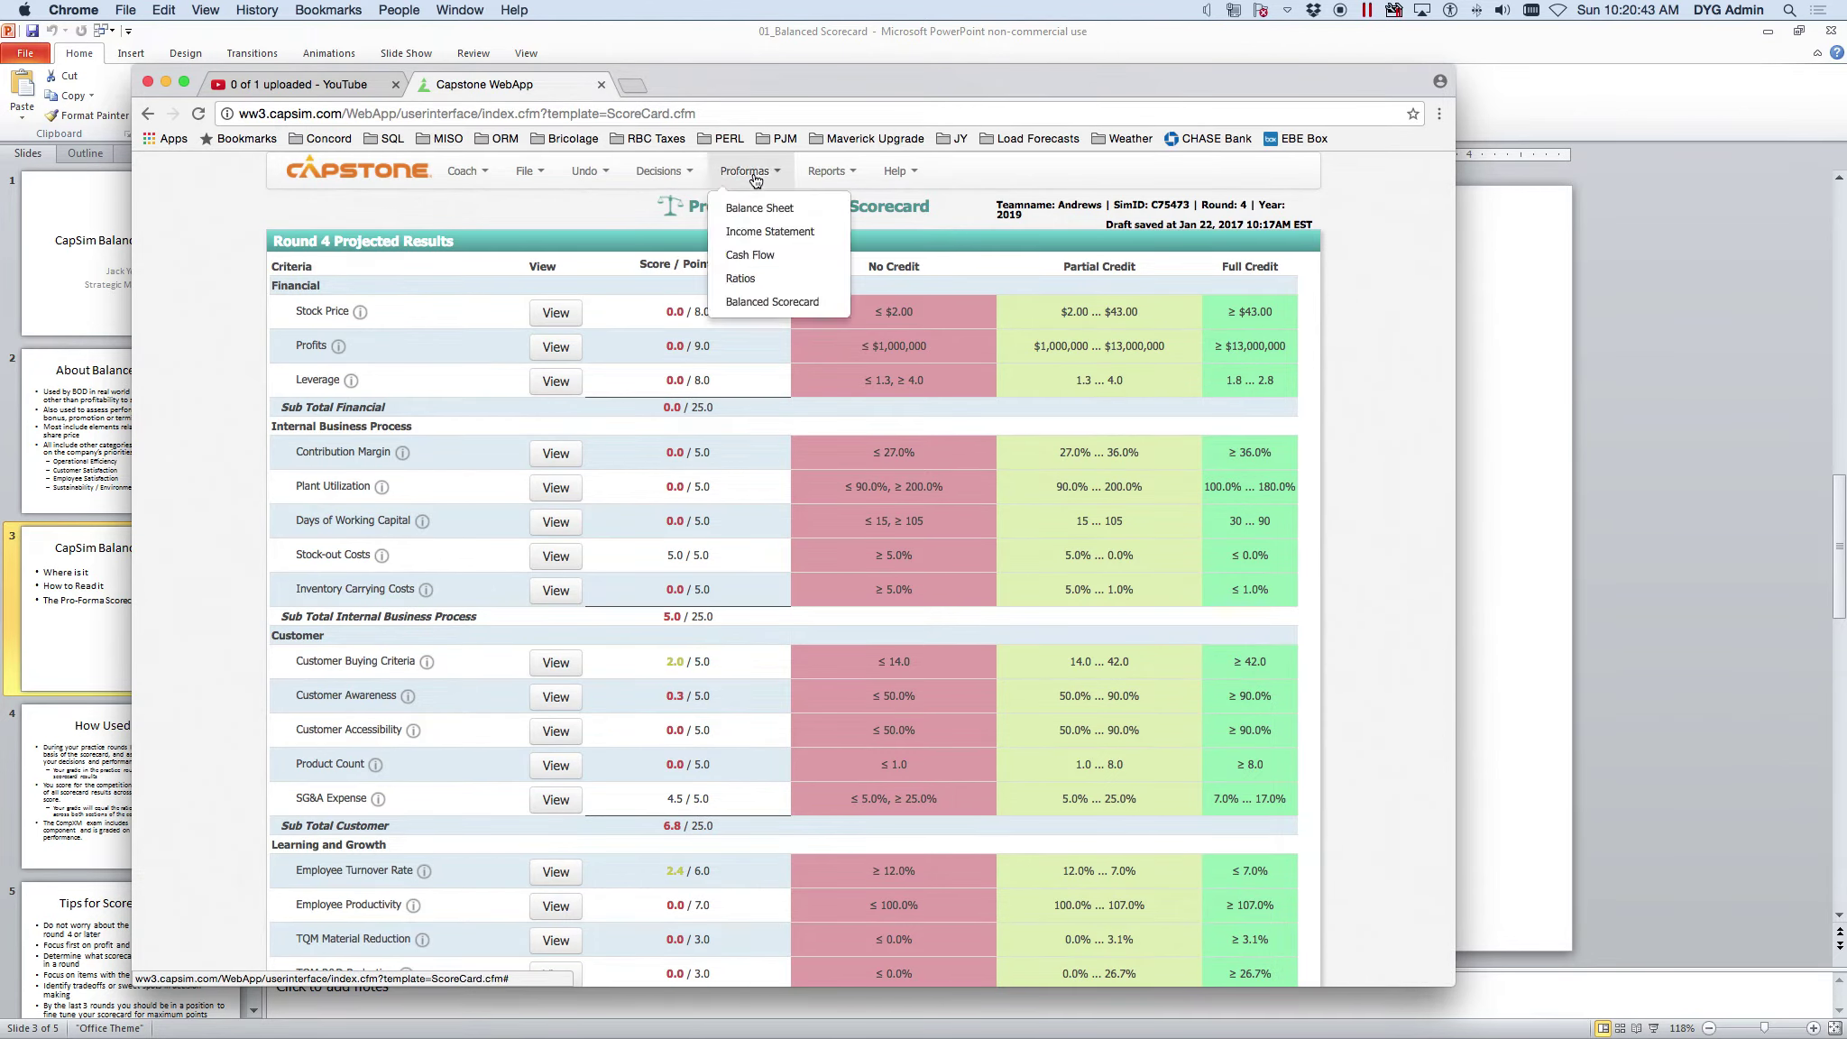
{"action": "left_click", "coordinate": [765, 278]}
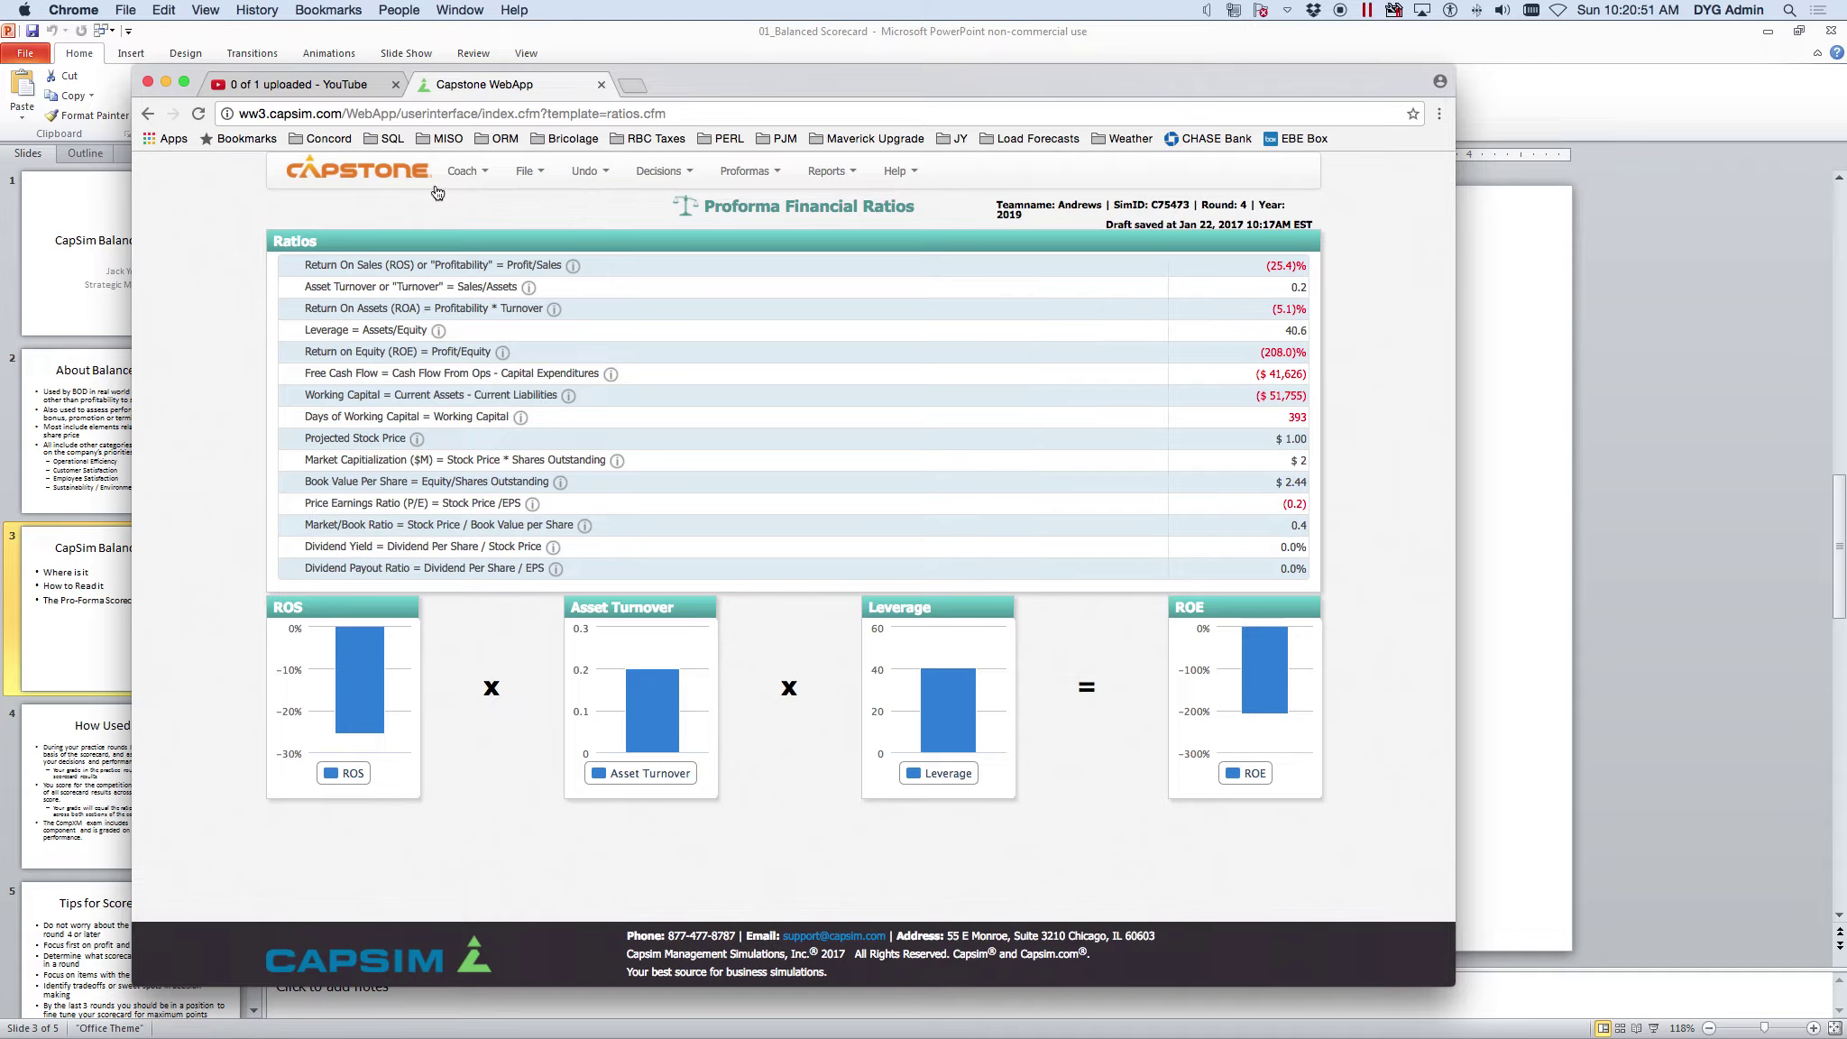
Reopen the proforma Balanced Scorecard and view the Leverage scoring criteria, closing the criteria window after reading.
{"action": "left_click", "coordinate": [770, 173]}
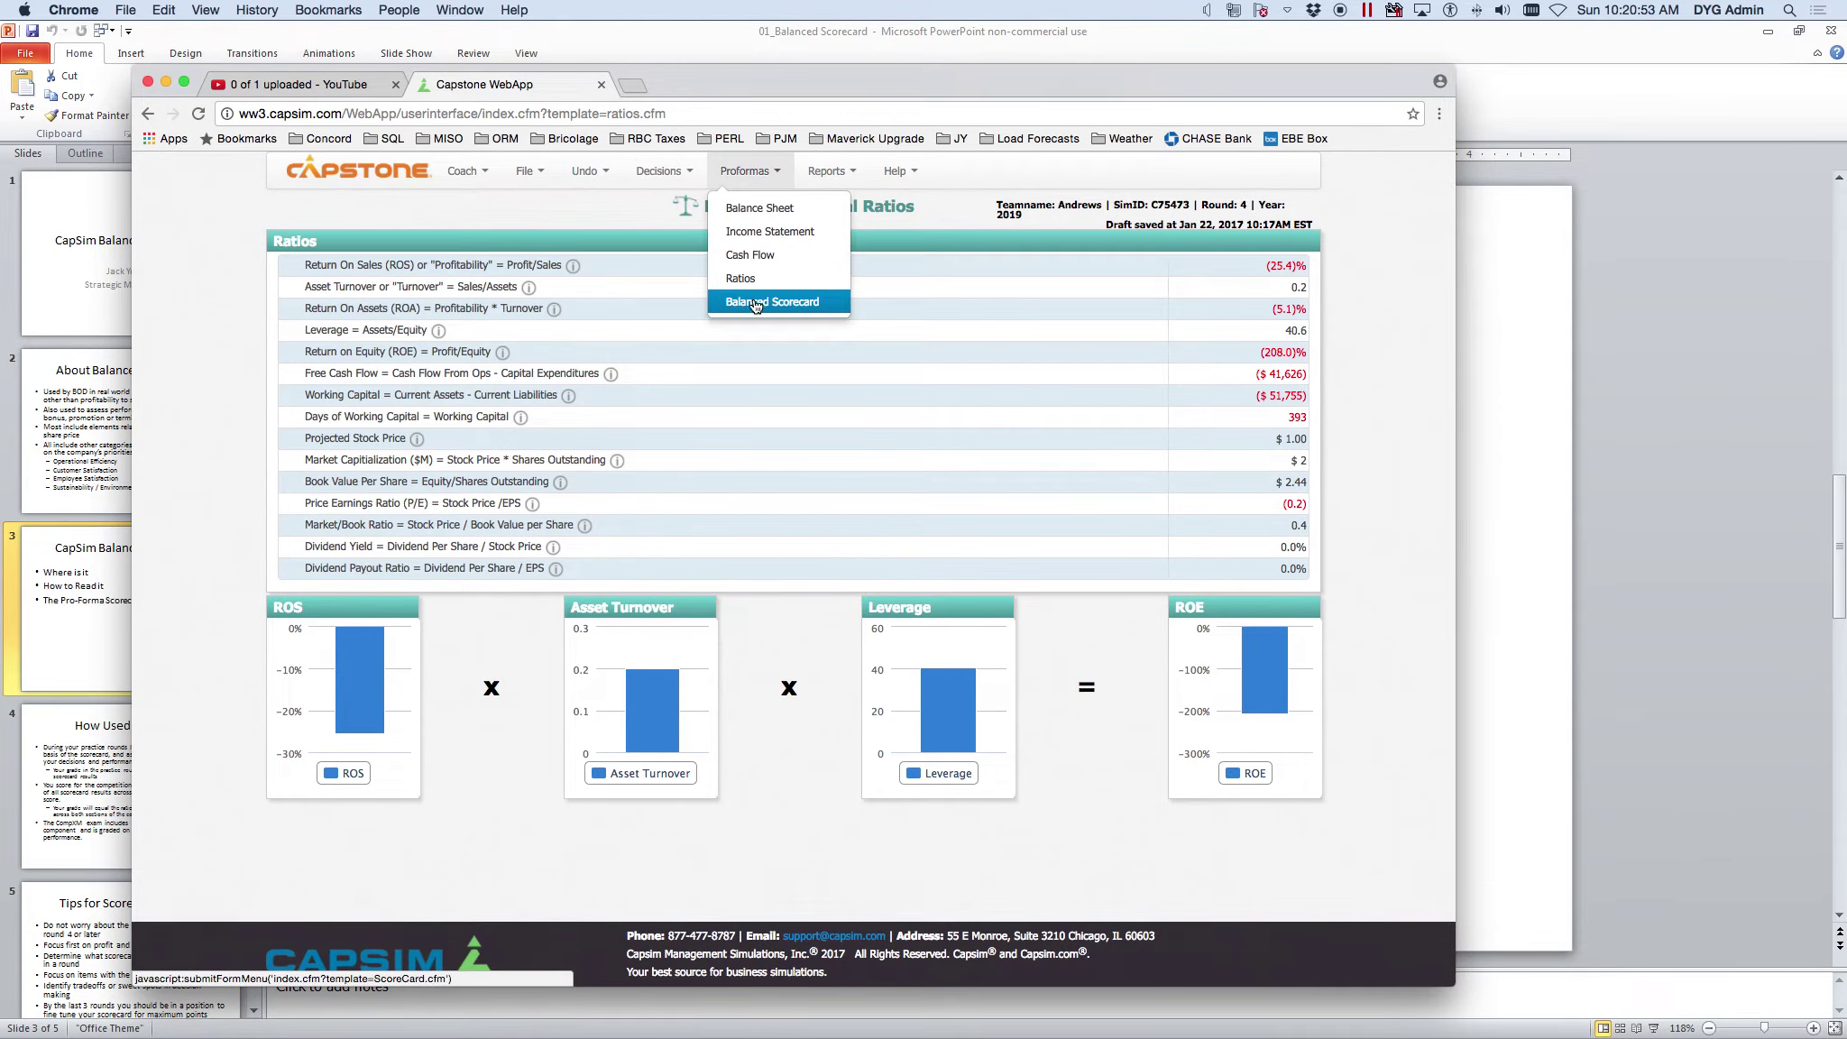
{"action": "left_click", "coordinate": [753, 299]}
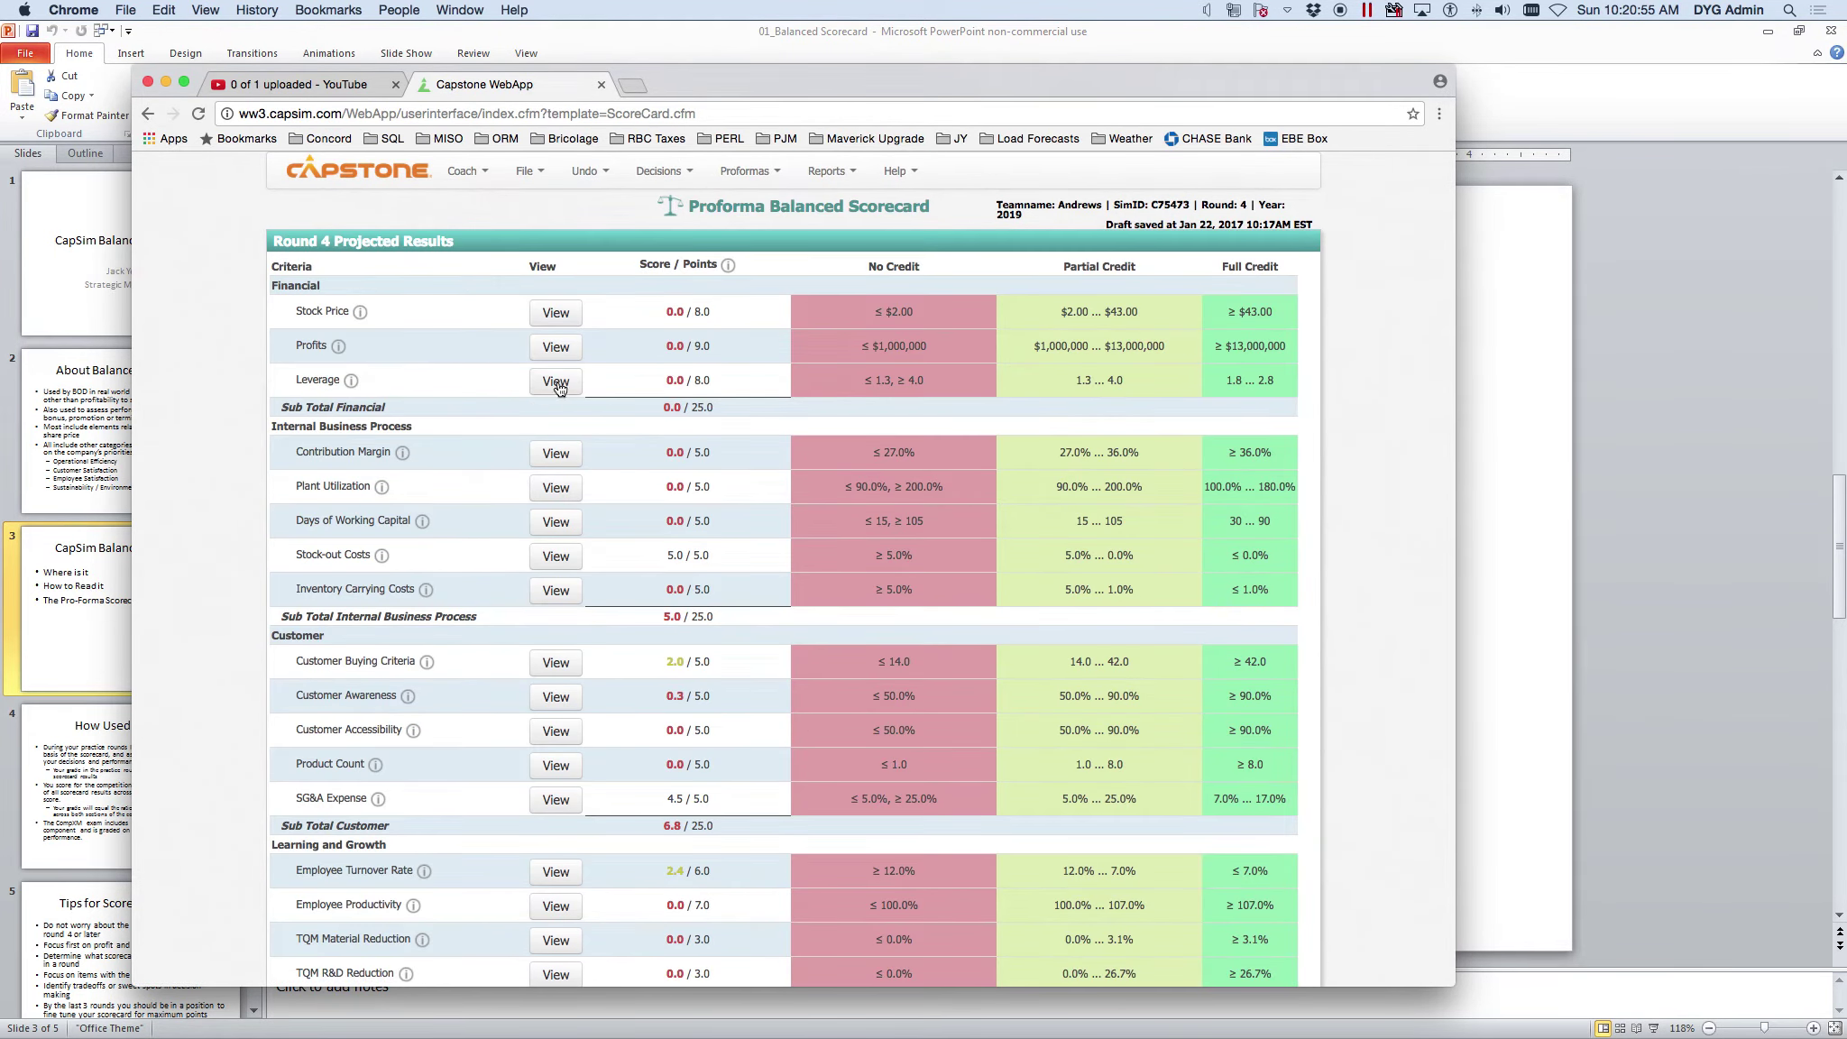
{"action": "left_click", "coordinate": [566, 382]}
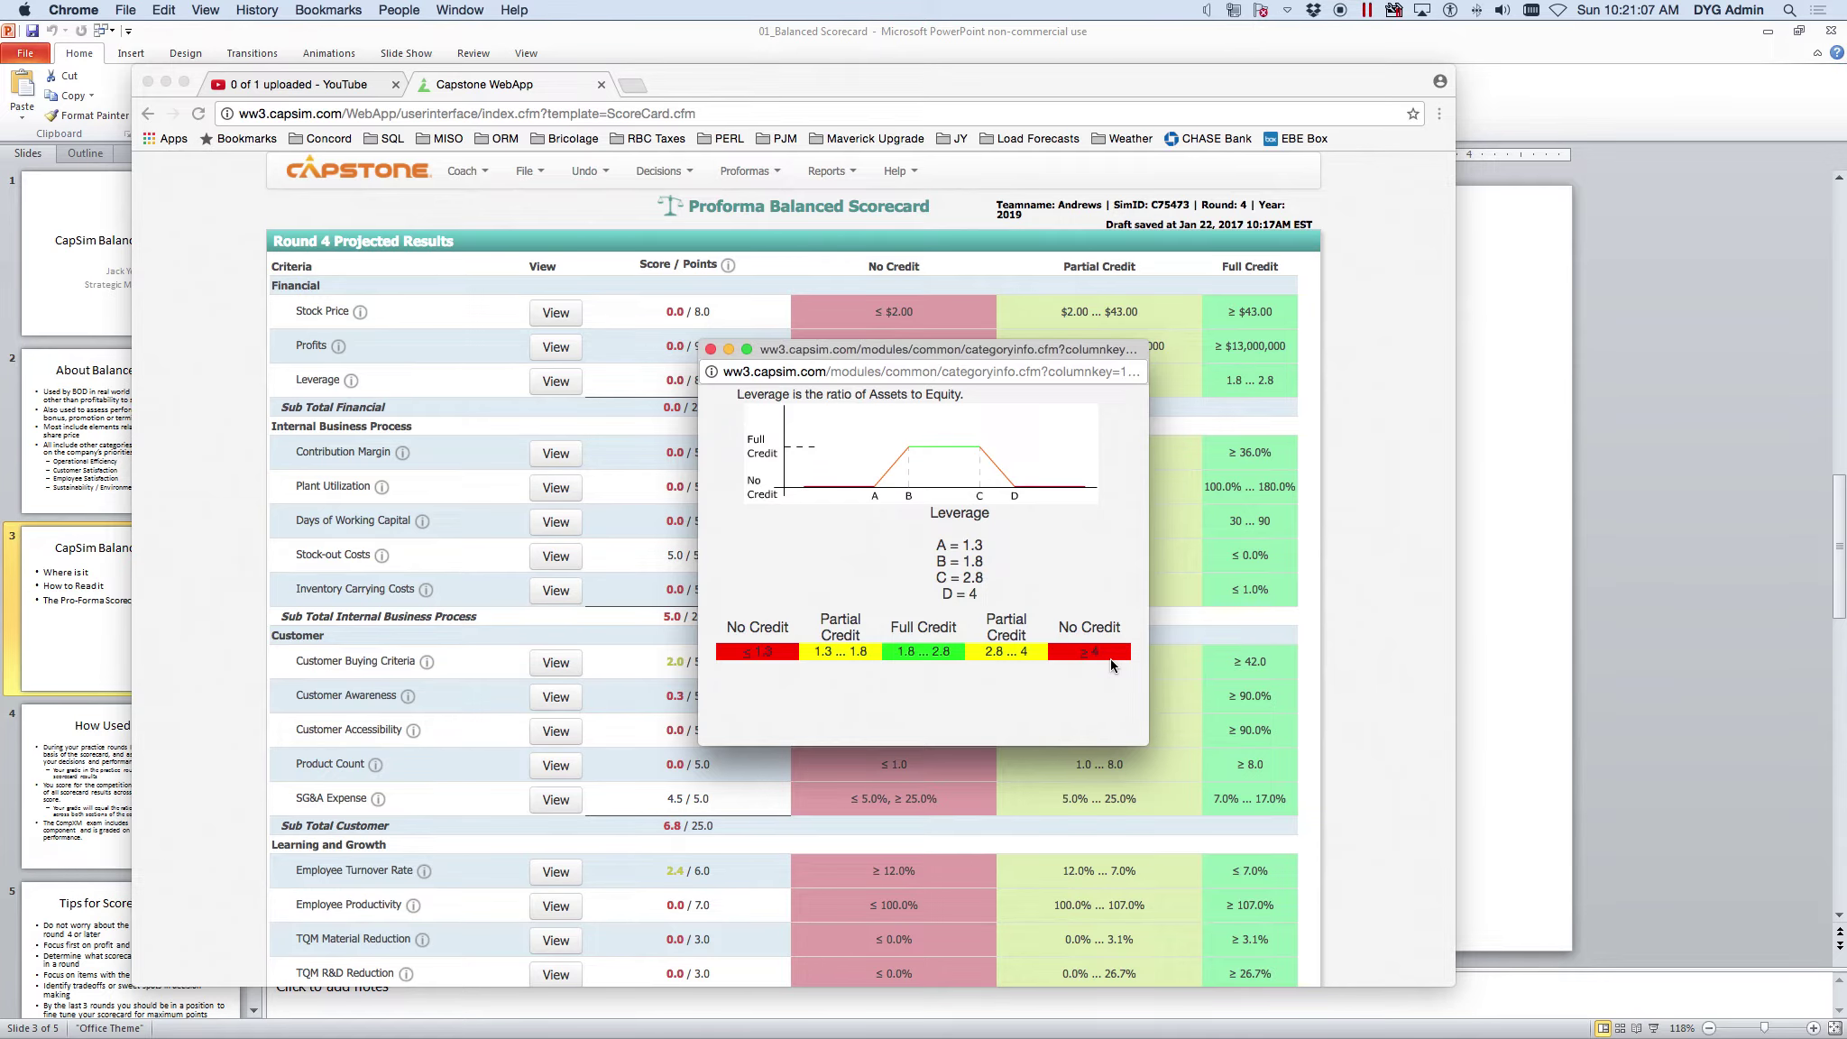
{"action": "left_click", "coordinate": [710, 349]}
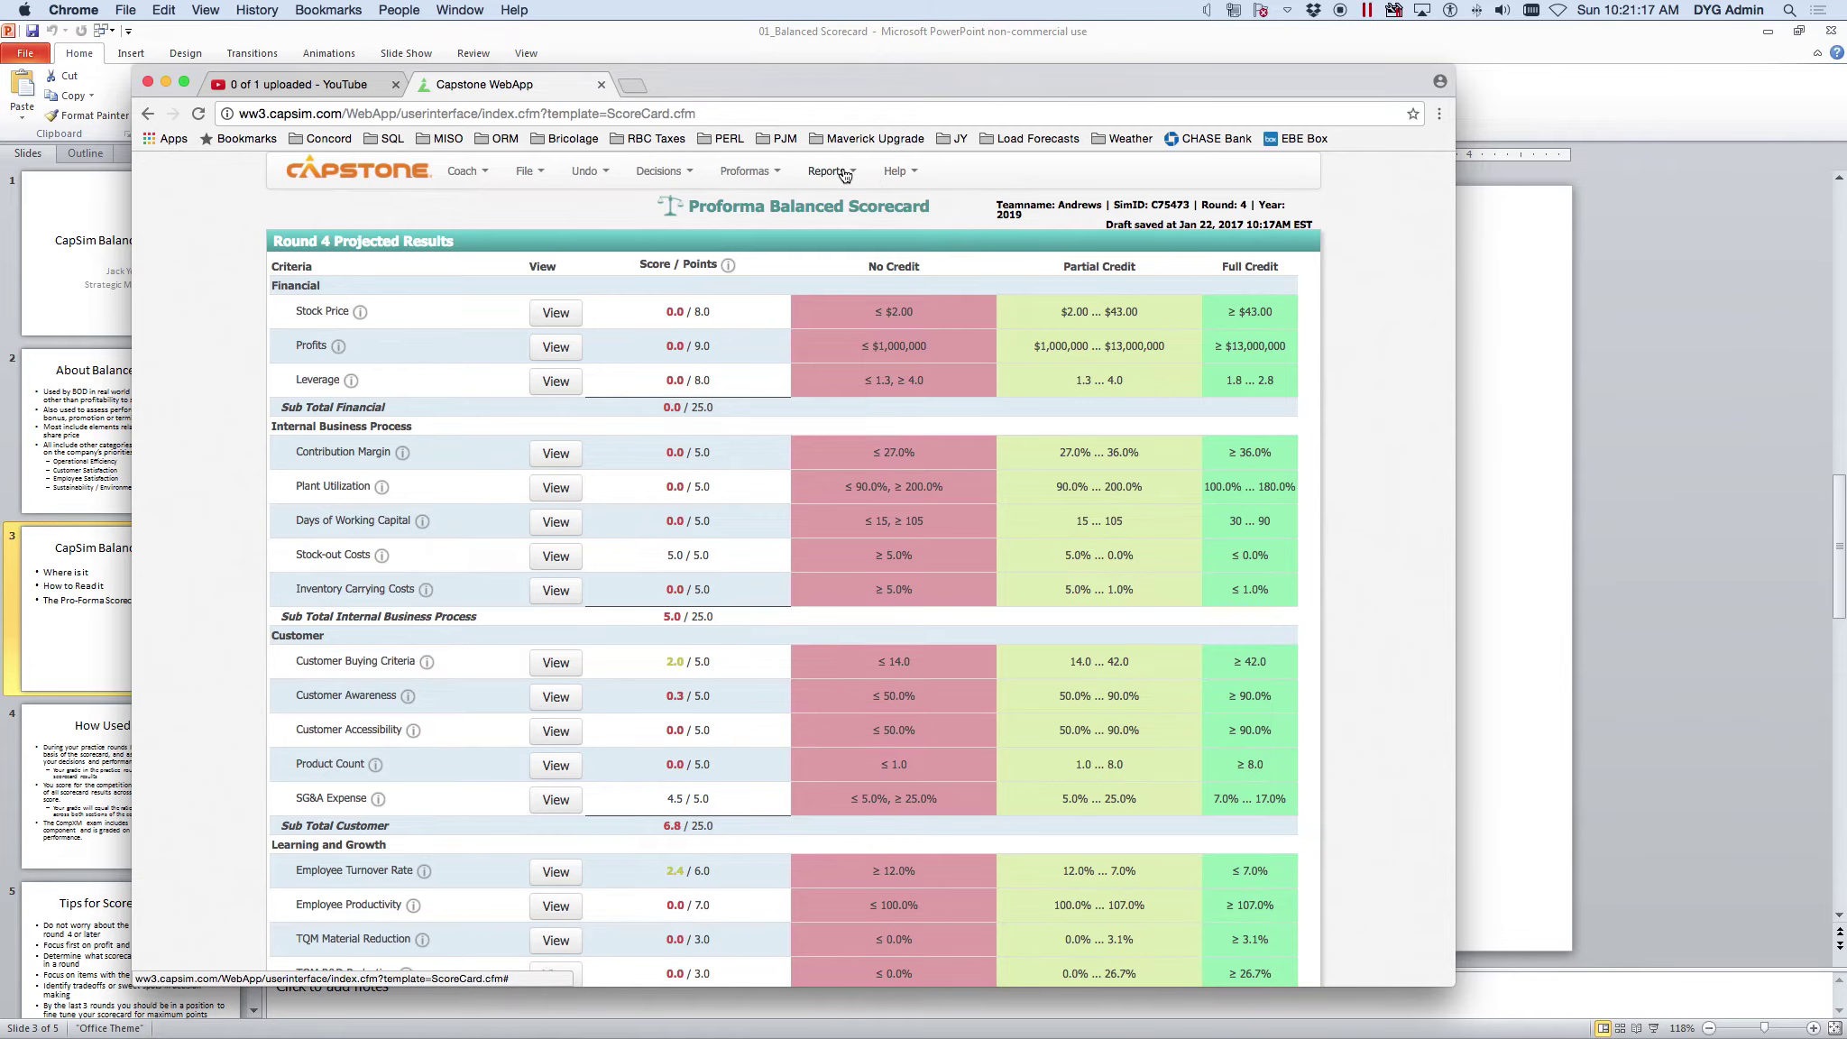
Review the proforma scorecard's criteria from Financial through Learning and Growth, including the Round 4 score.
{"action": "left_click", "coordinate": [774, 175]}
{"action": "left_click", "coordinate": [773, 175]}
{"action": "scroll", "coordinate": [744, 602], "scroll_direction": "down", "scroll_amount": 10}
{"action": "scroll", "coordinate": [745, 597], "scroll_direction": "up", "scroll_amount": 10}
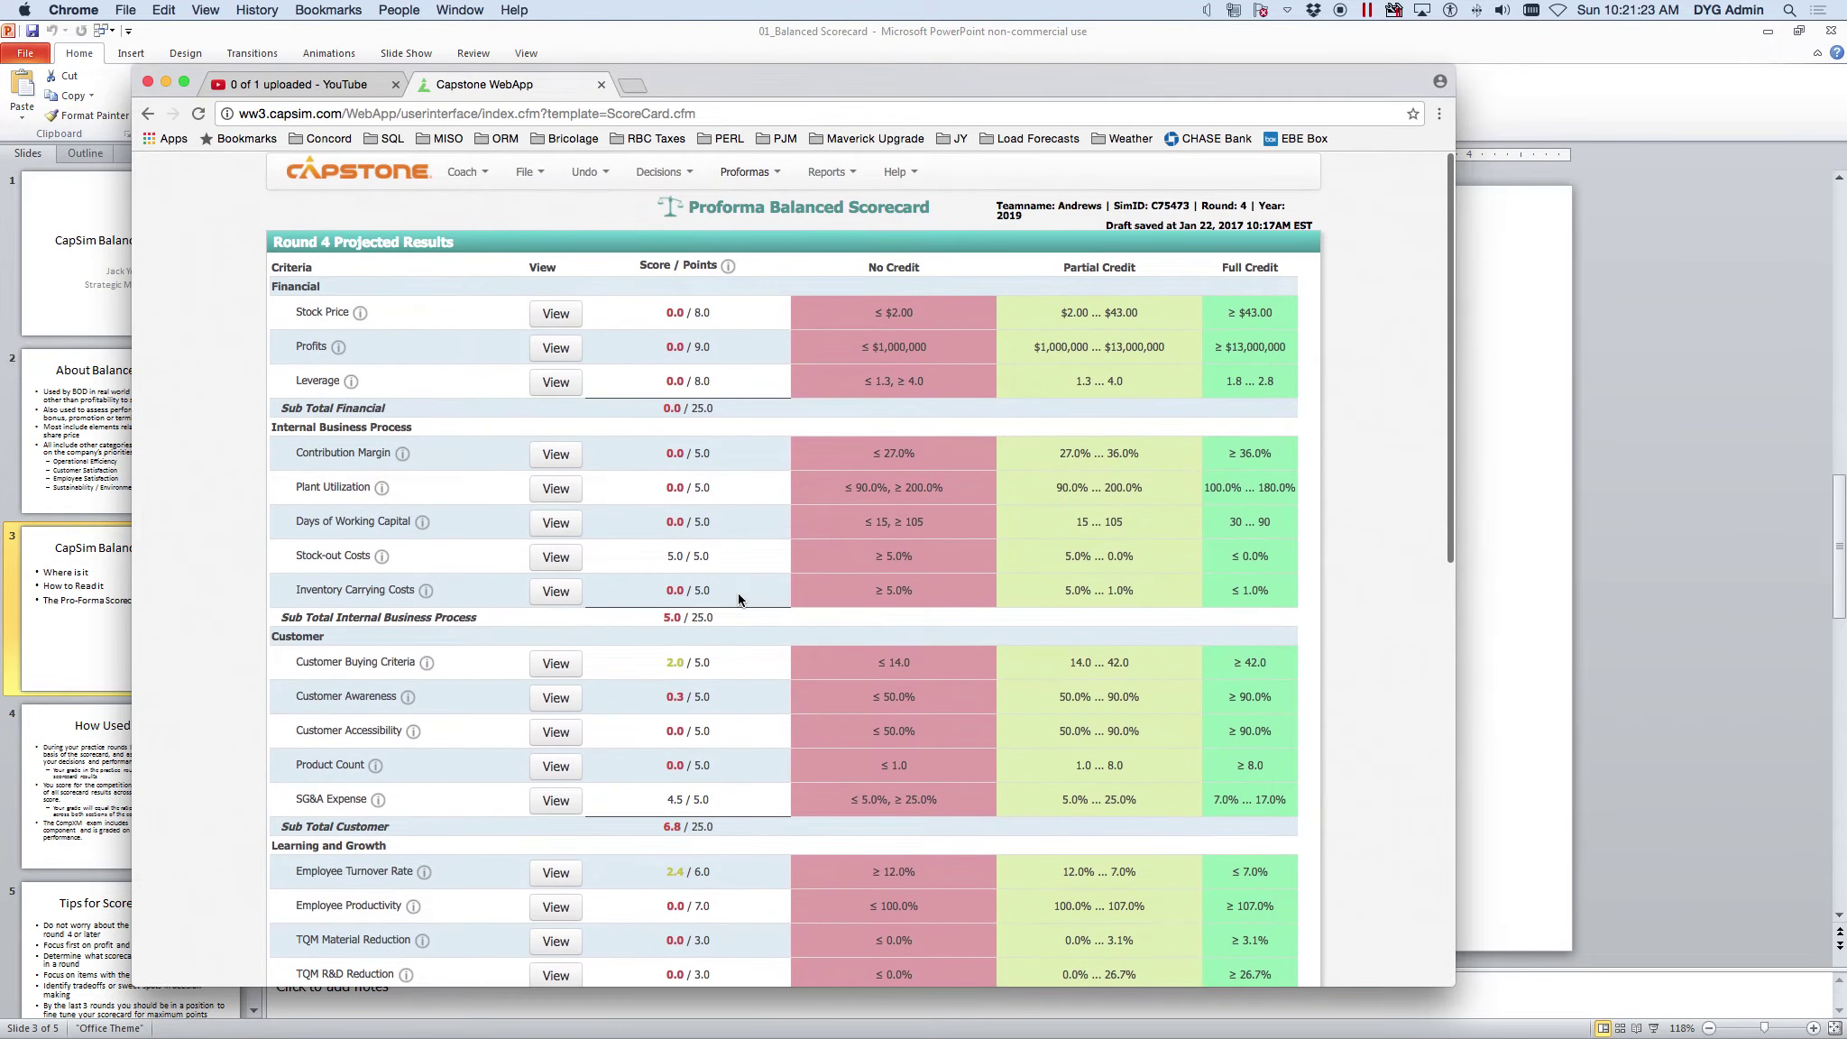
{"action": "scroll", "coordinate": [742, 595], "scroll_direction": "down", "scroll_amount": 1}
{"action": "scroll", "coordinate": [738, 593], "scroll_direction": "down", "scroll_amount": 4}
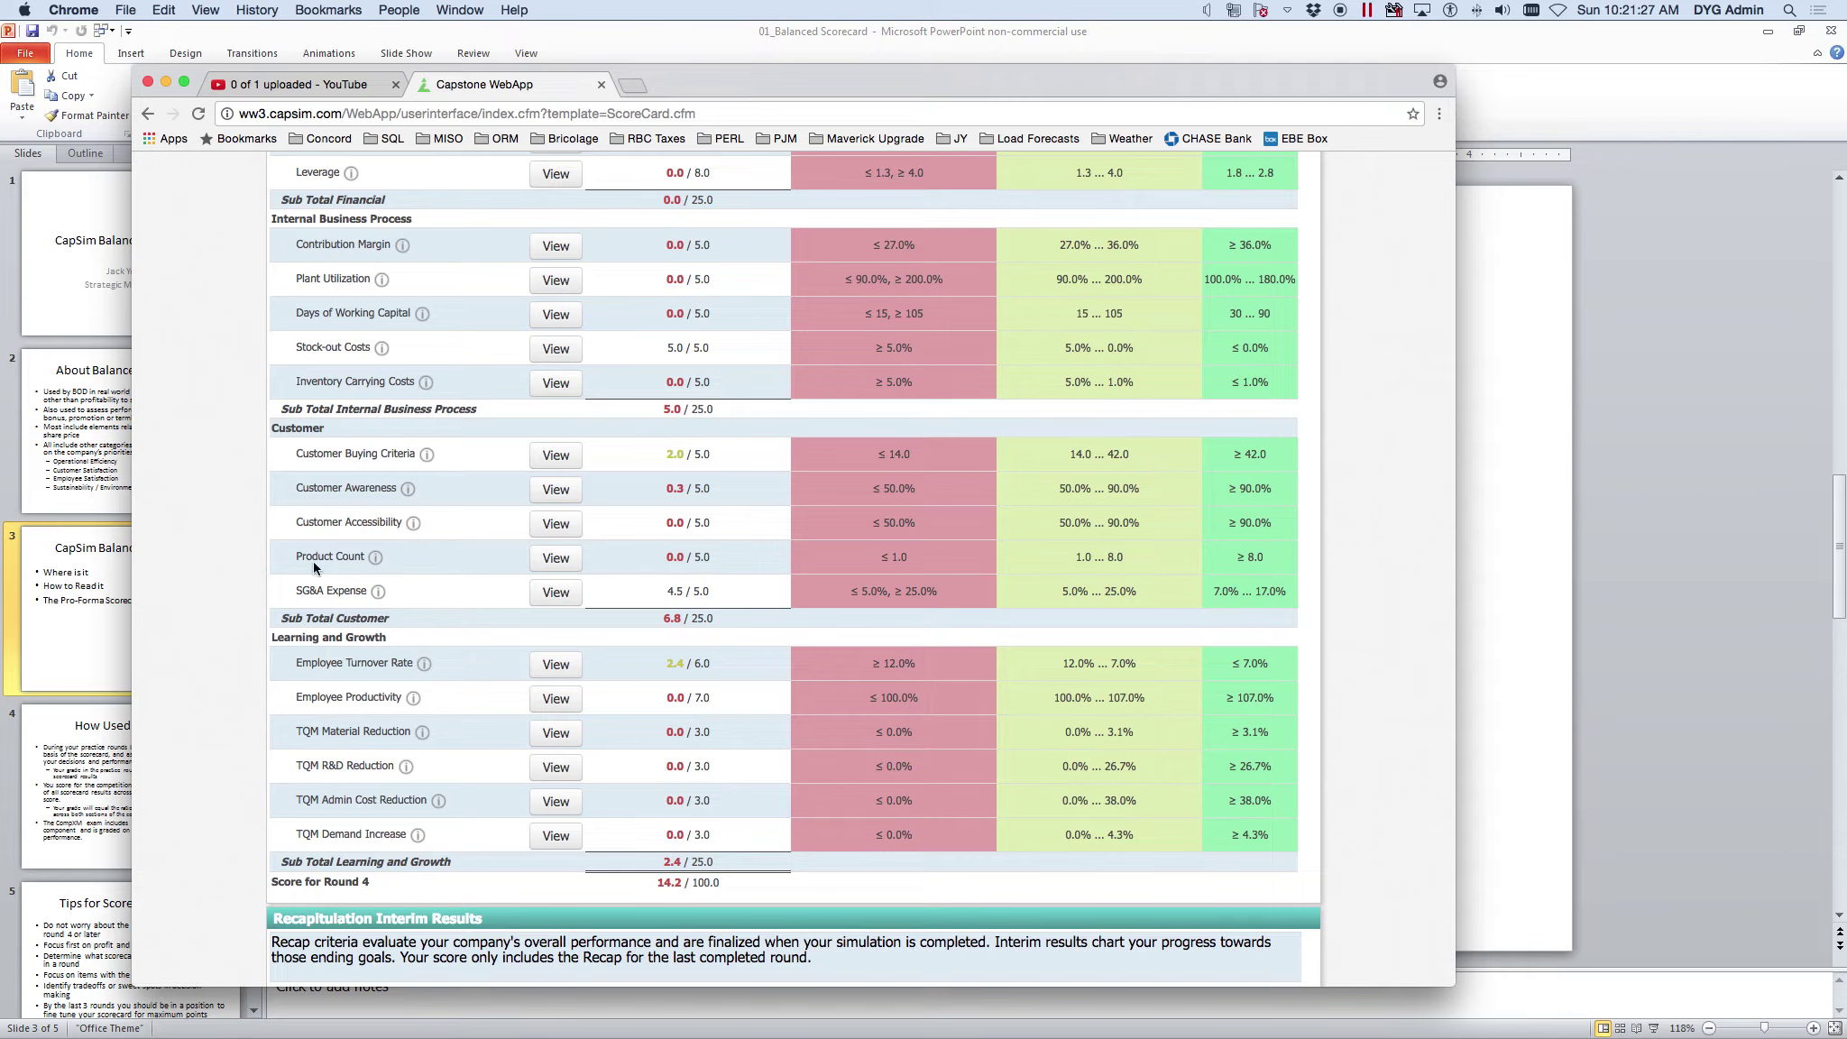
{"action": "scroll", "coordinate": [818, 538], "scroll_direction": "up", "scroll_amount": 5}
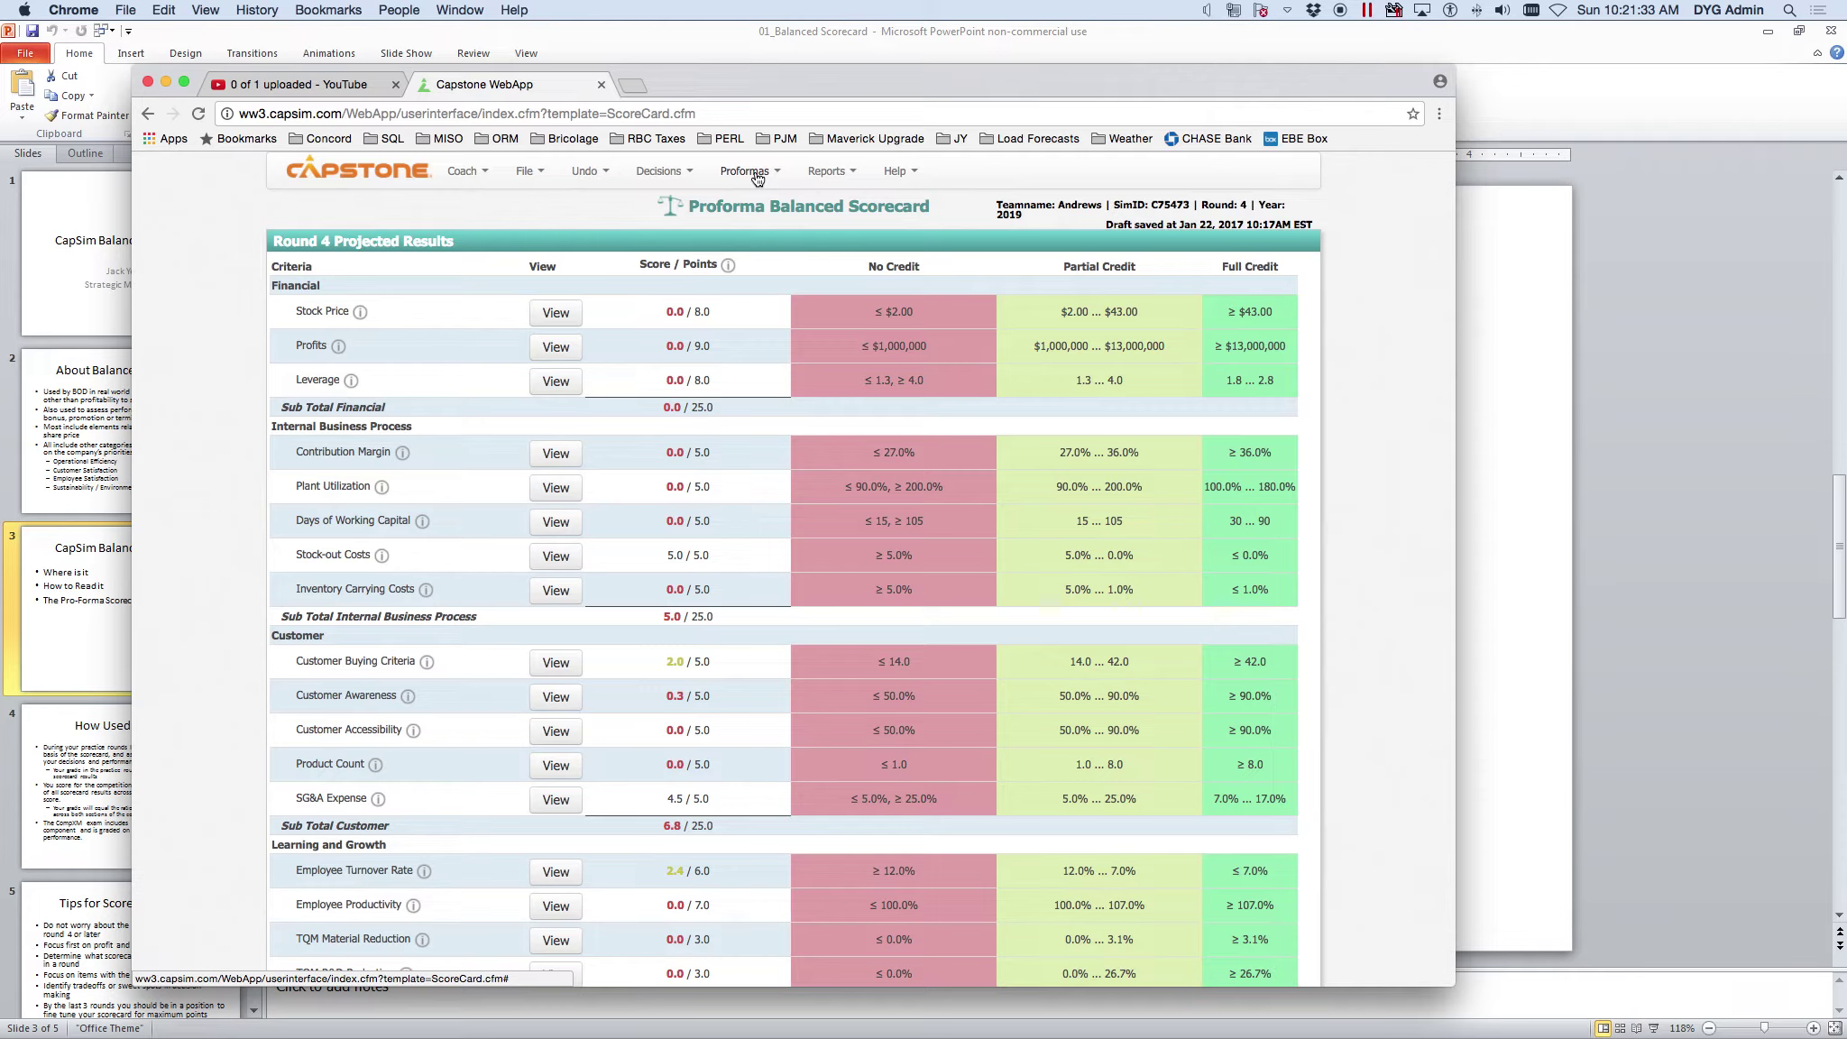
Move the browser off the PowerPoint window, start the slide show from the CapSim Balanced Scorecard slide and advance to How Used in Course.
{"action": "left_click_drag", "start_coordinate": [860, 93], "coordinate": [1846, 99]}
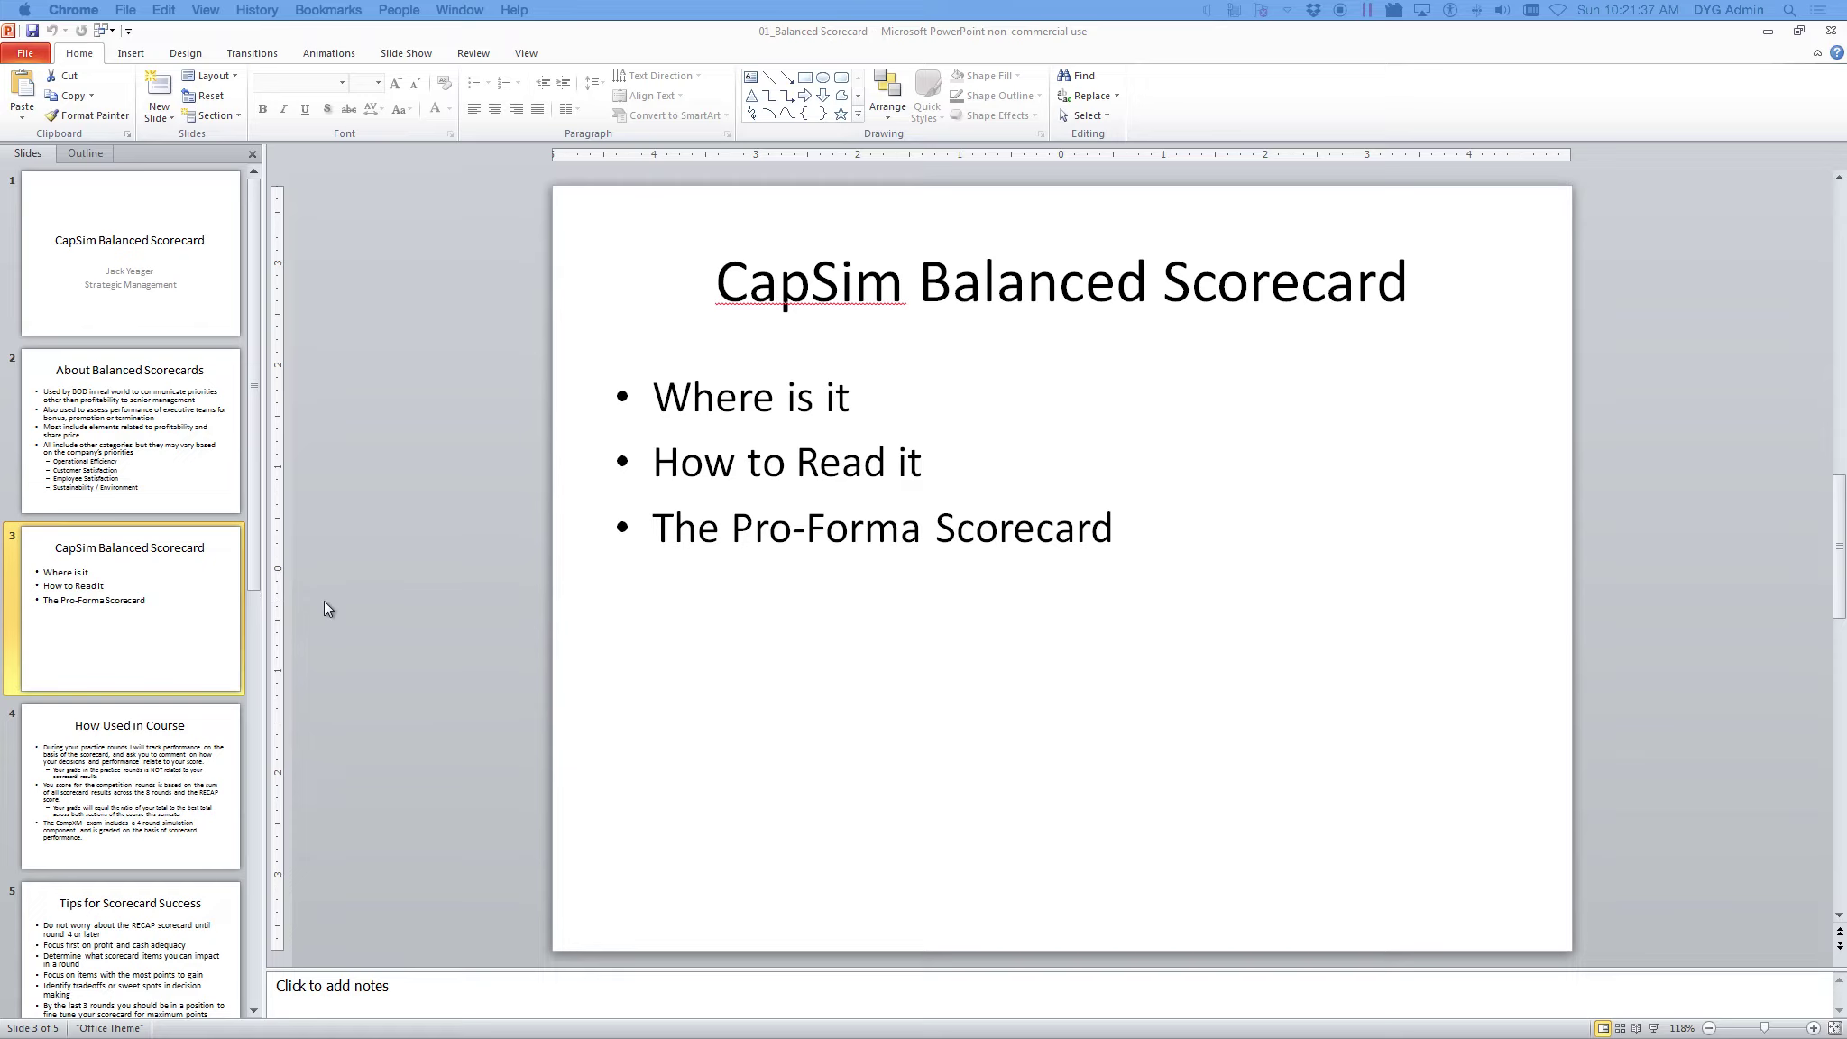
{"action": "left_click", "coordinate": [150, 640]}
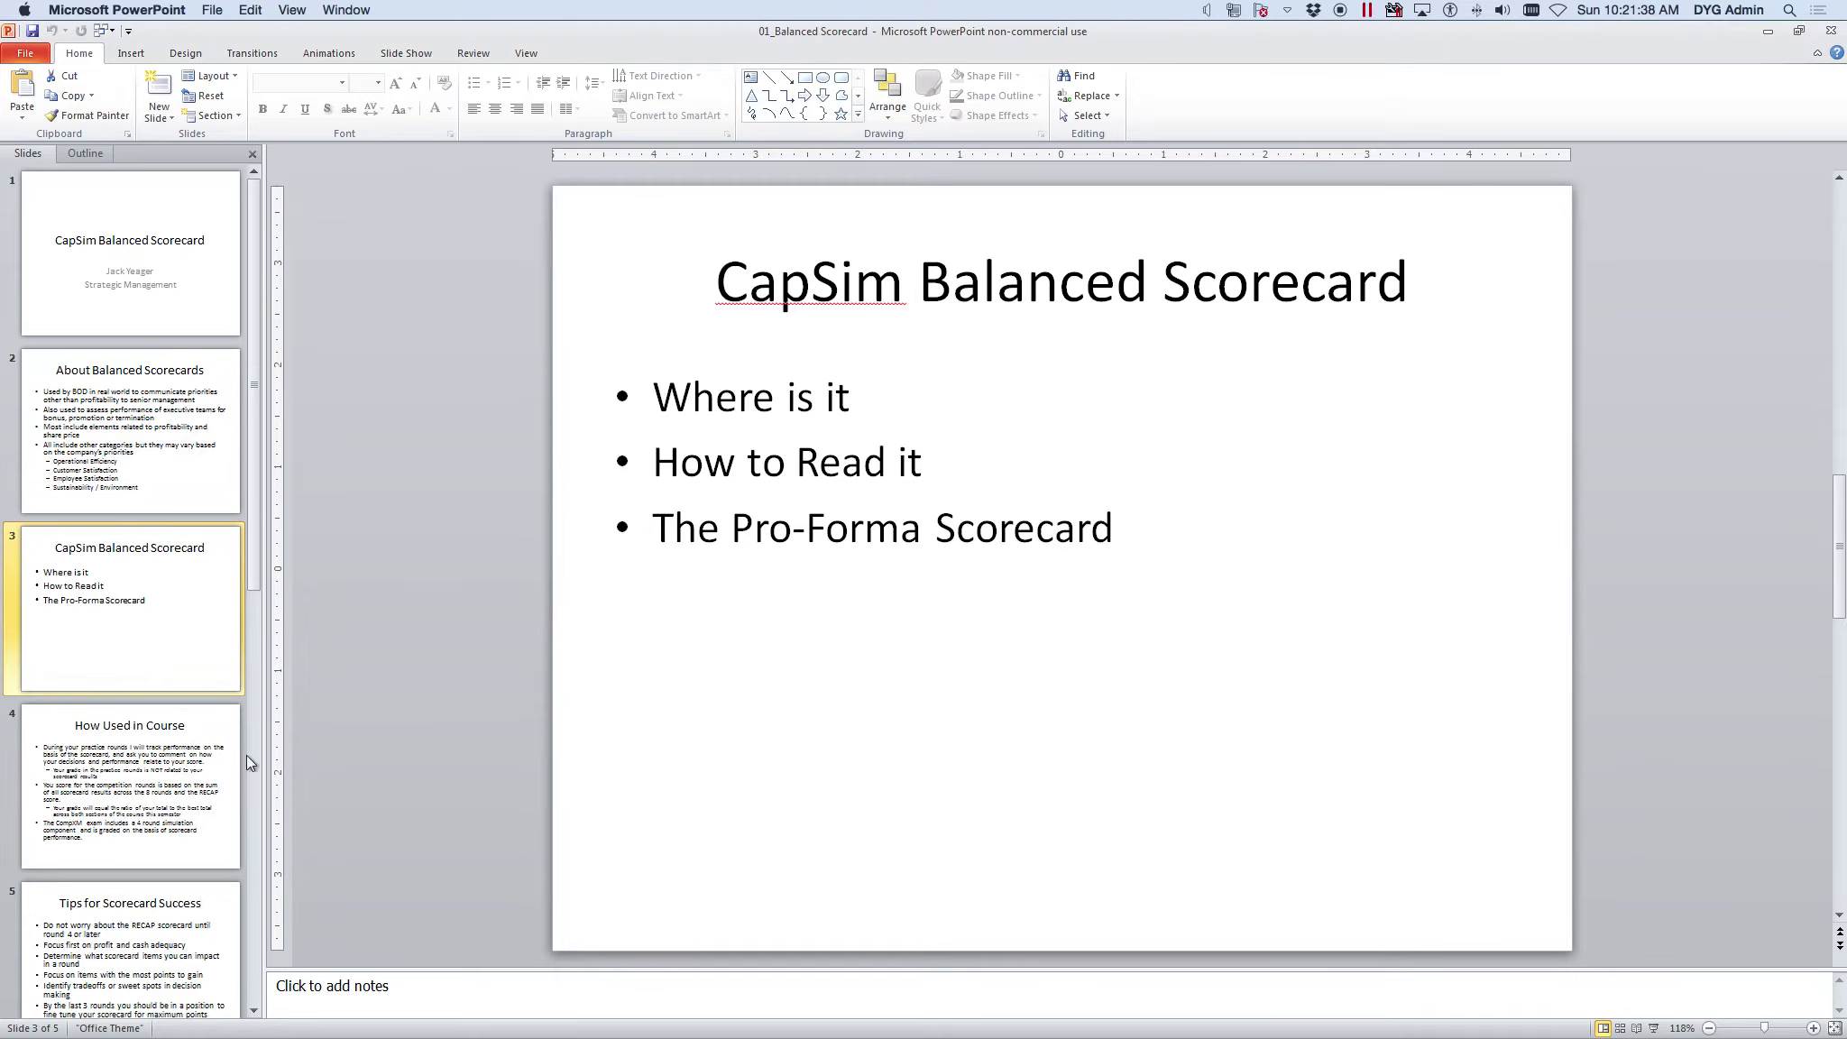
{"action": "left_click", "coordinate": [1653, 1028]}
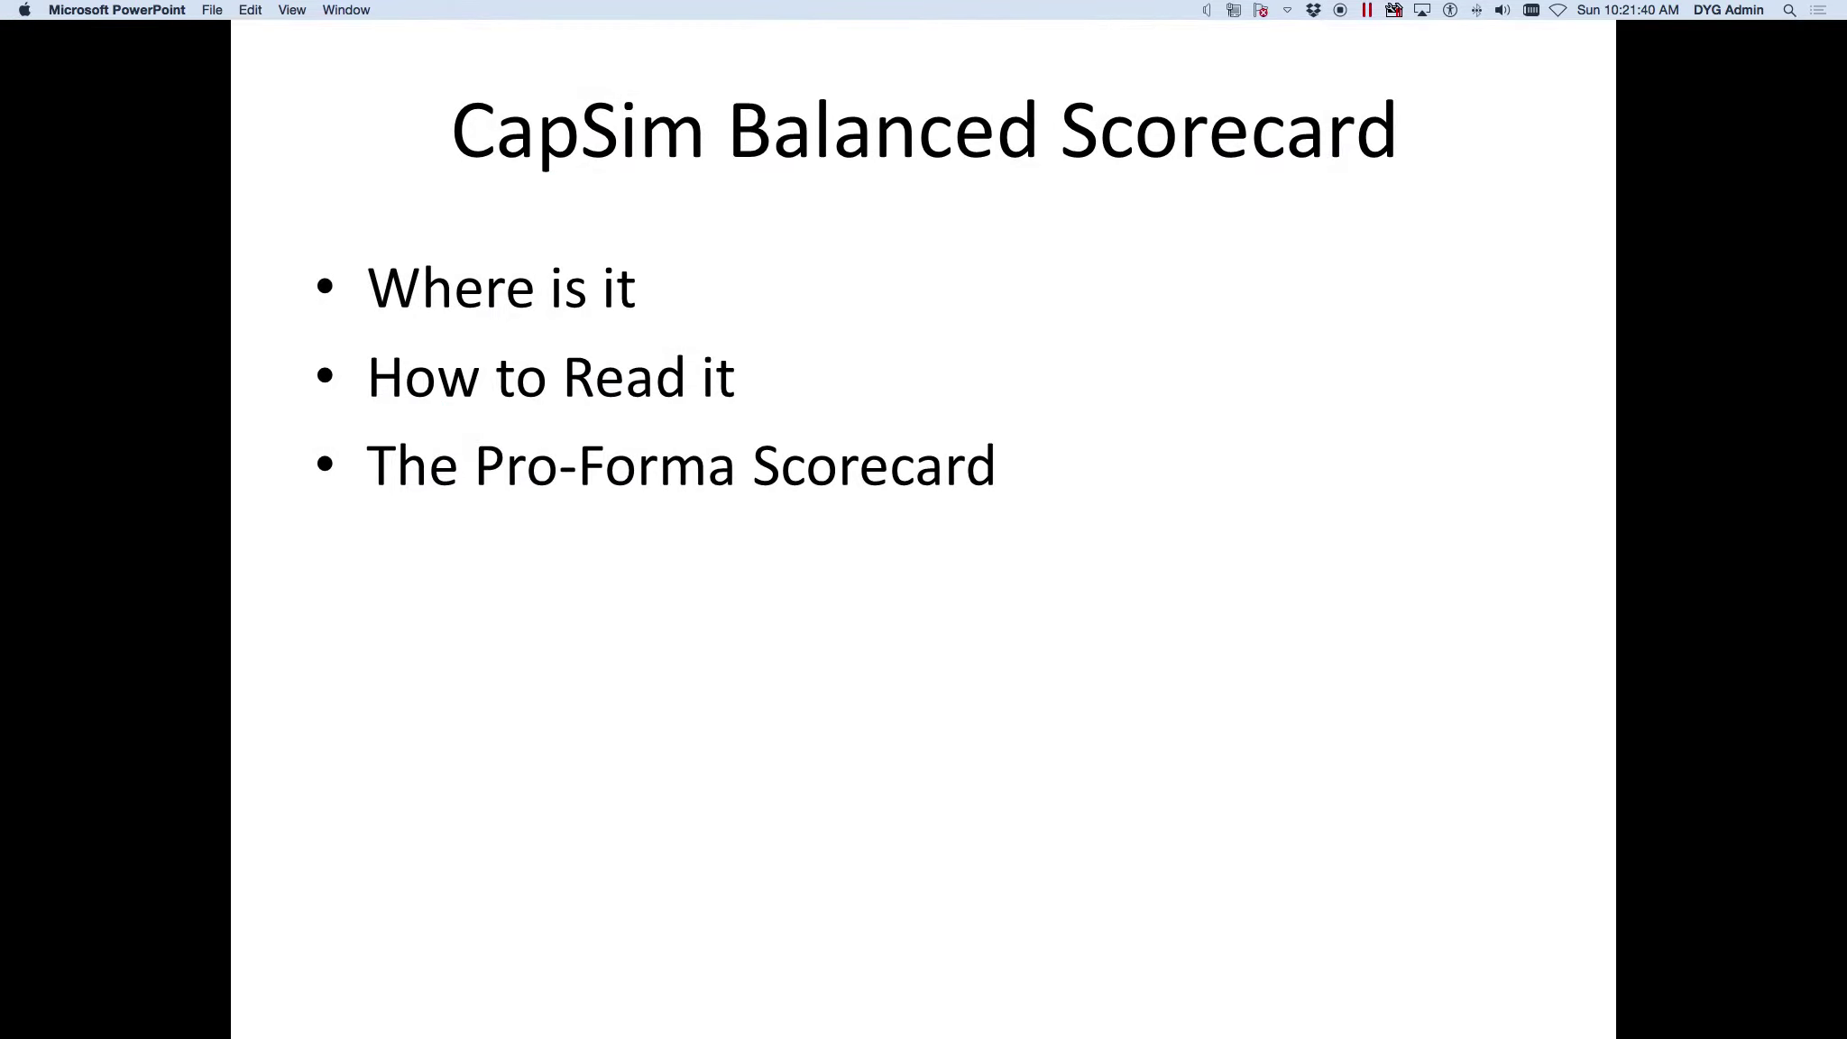
{"action": "left_click", "coordinate": [771, 800]}
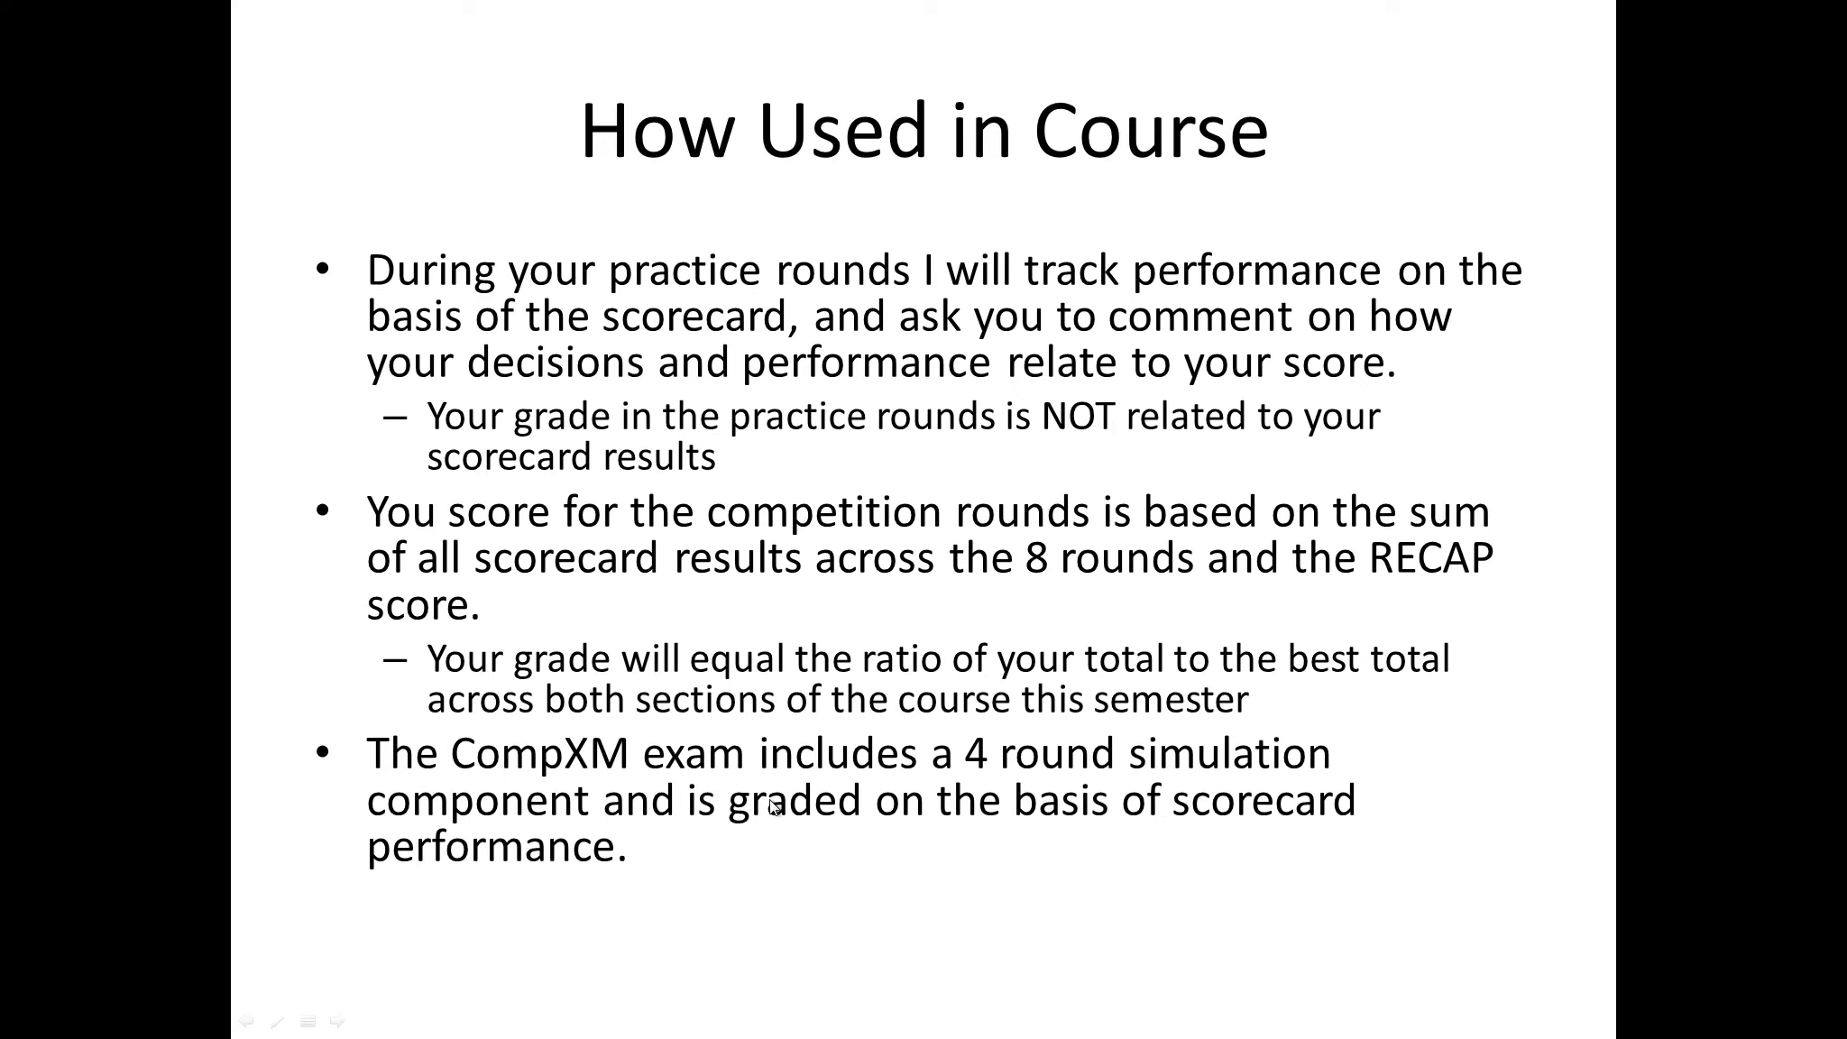